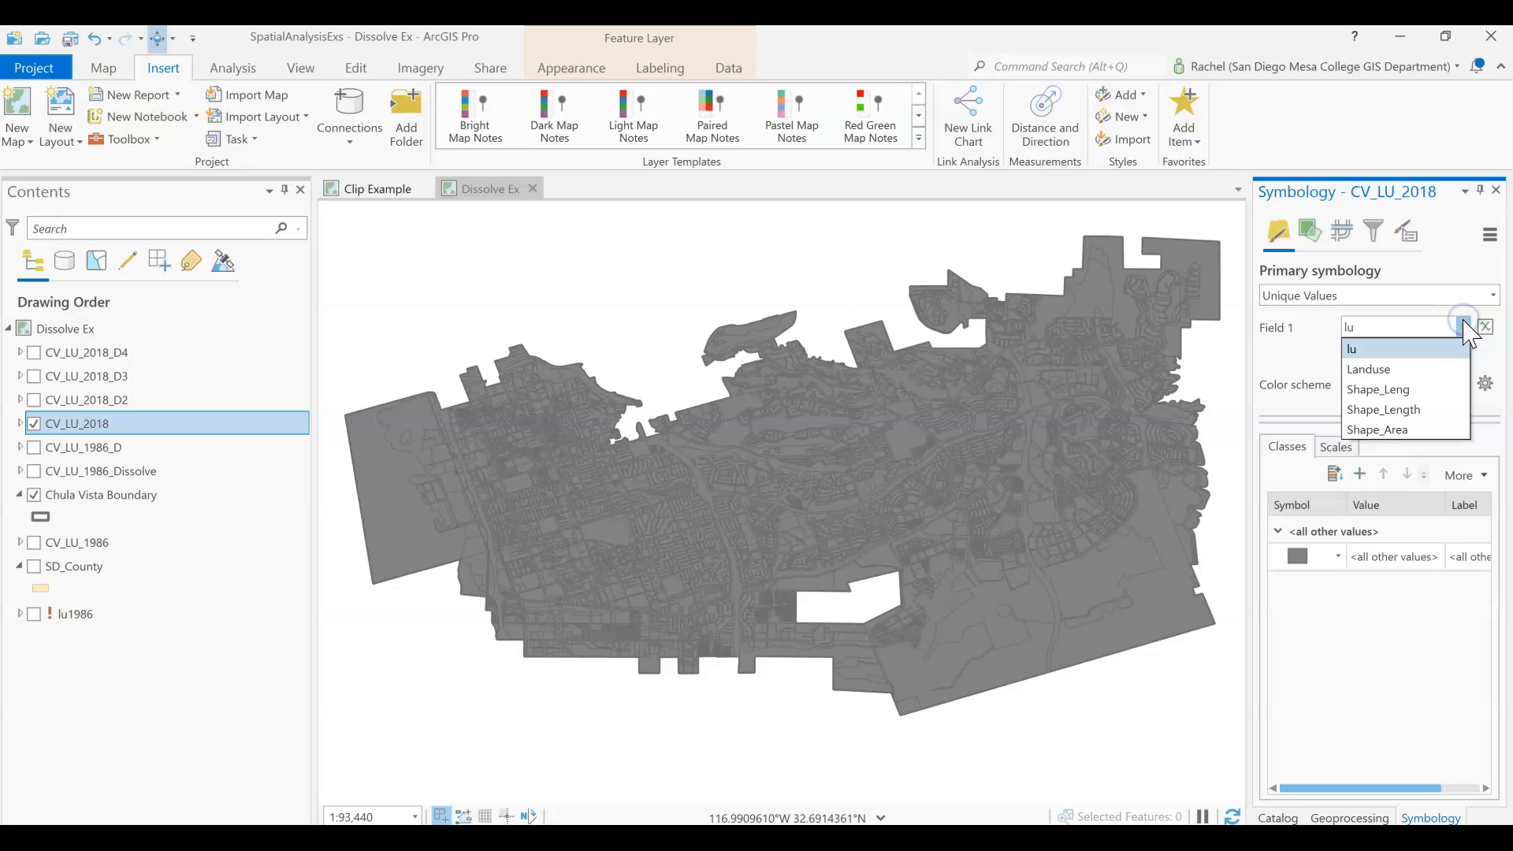
Symbolize the CV_LU_2018 layer with unique values of the Landuse field and look through the resulting symbol classes in a widened pane.
{"action": "left_click", "coordinate": [1452, 370]}
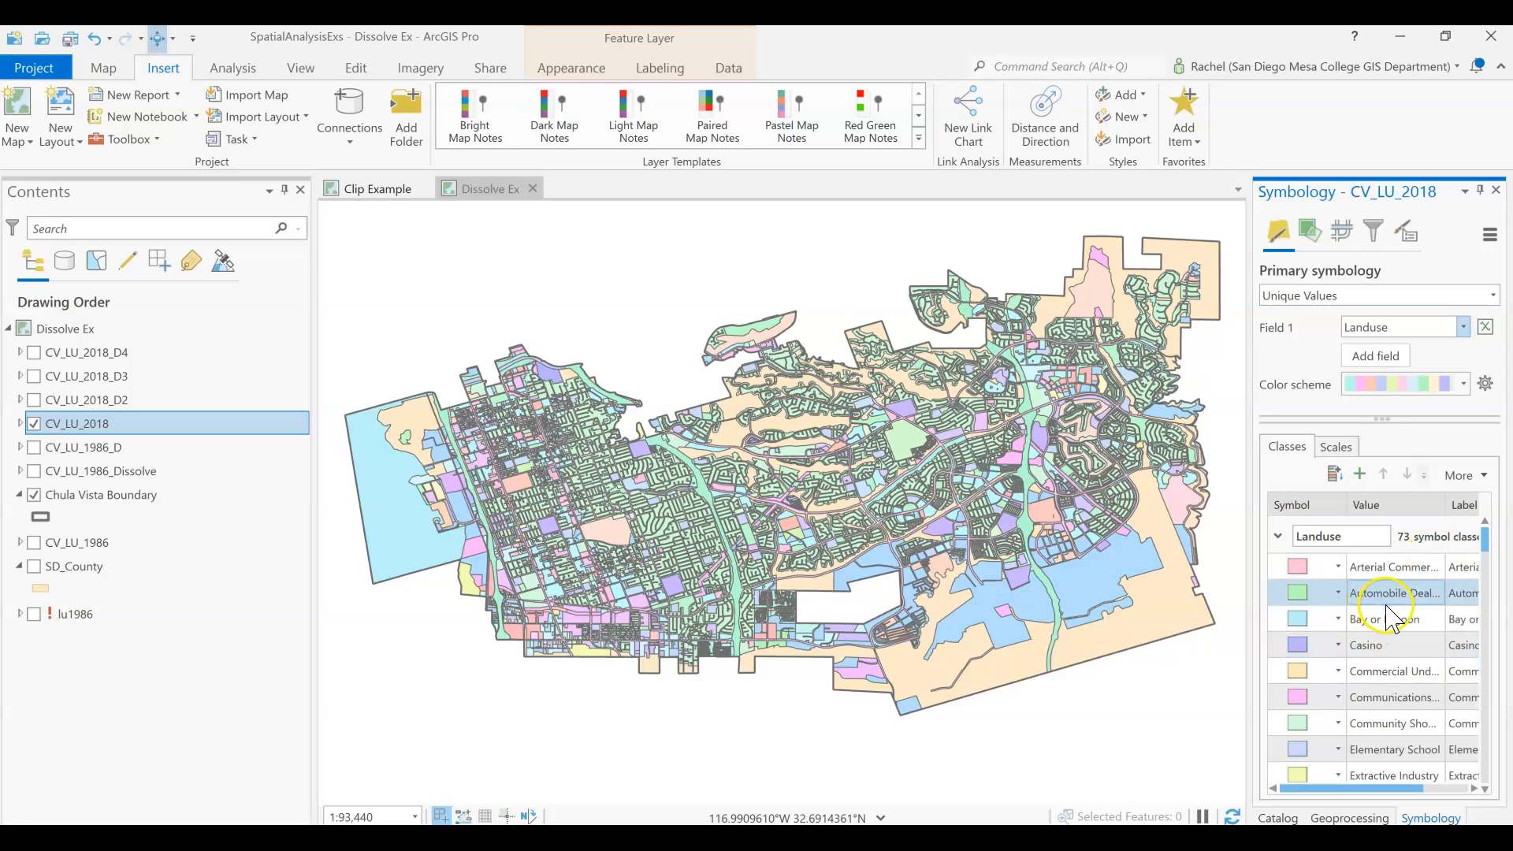
{"action": "scroll", "coordinate": [1397, 662], "scroll_direction": "down", "scroll_amount": 6}
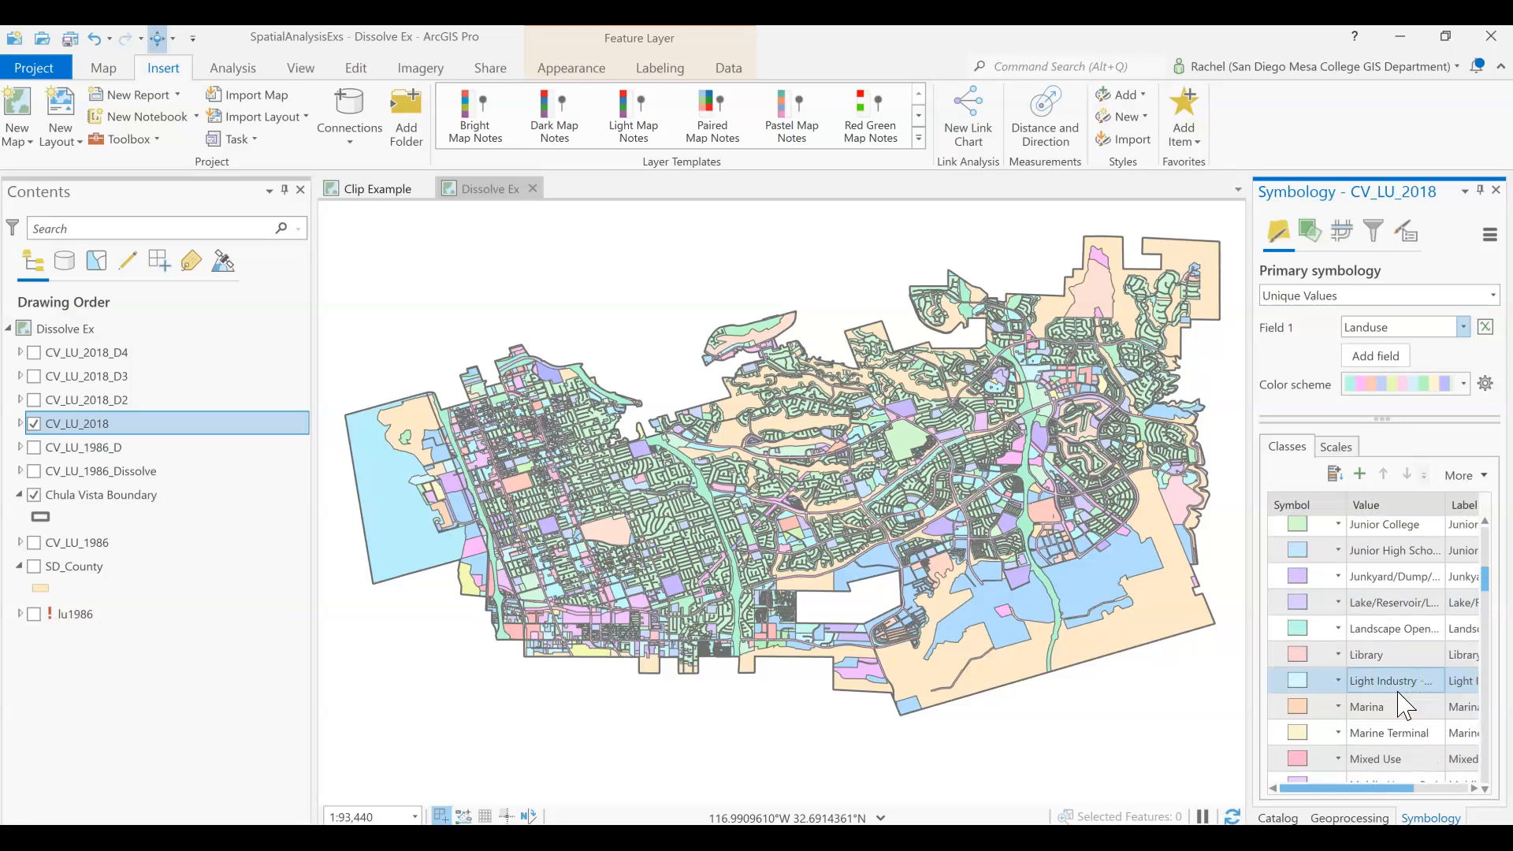
{"action": "scroll", "coordinate": [1407, 707], "scroll_direction": "down", "scroll_amount": 2}
{"action": "left_click_drag", "start_coordinate": [1249, 448], "coordinate": [1160, 449]}
{"action": "scroll", "coordinate": [1287, 601], "scroll_direction": "down", "scroll_amount": 10}
{"action": "scroll", "coordinate": [1292, 609], "scroll_direction": "down", "scroll_amount": 3}
{"action": "scroll", "coordinate": [1388, 721], "scroll_direction": "down", "scroll_amount": 4}
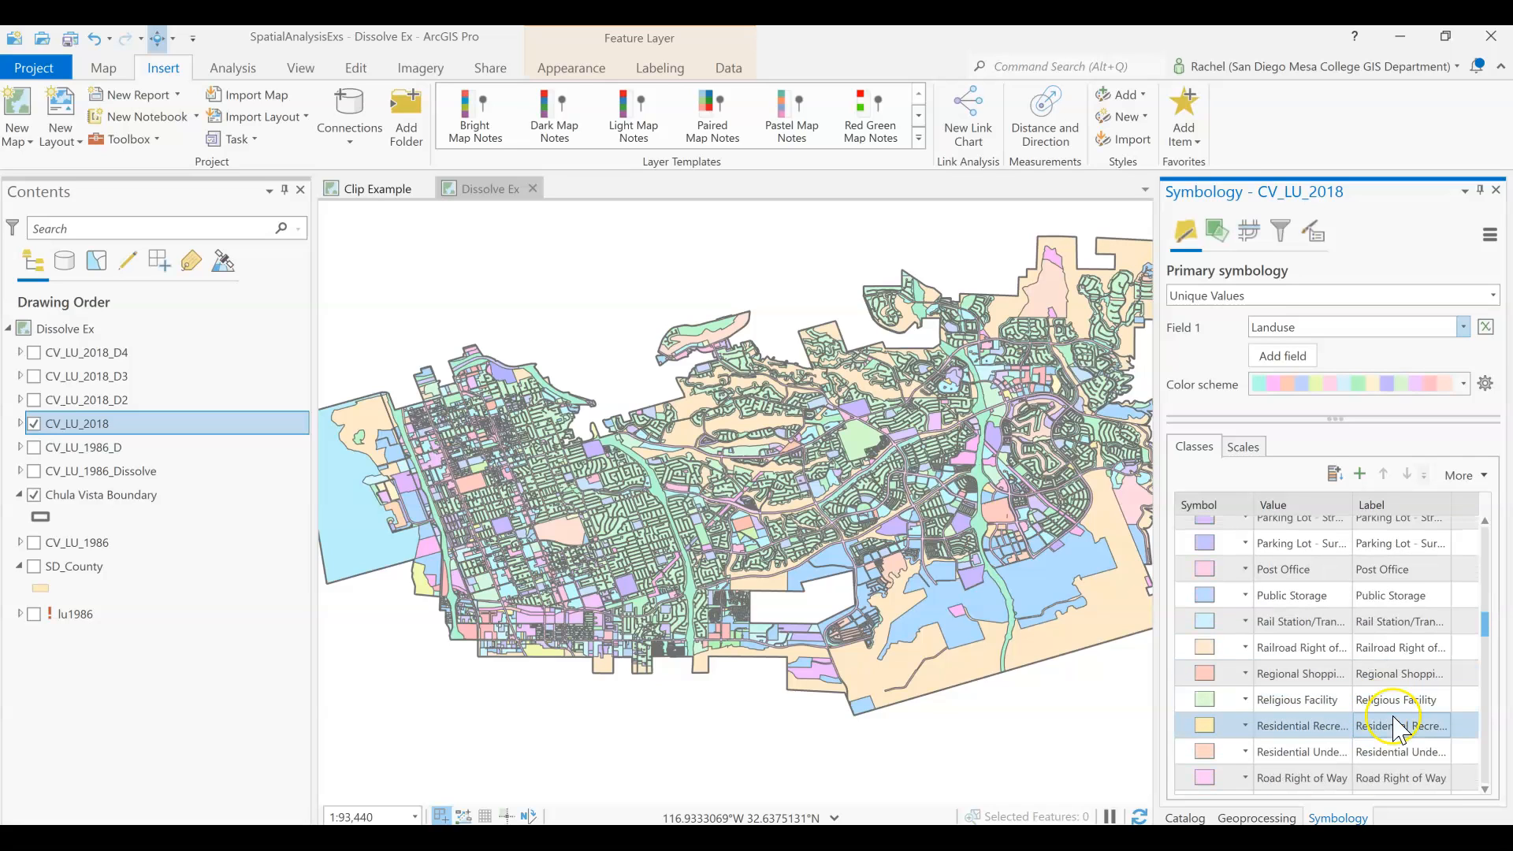
{"action": "scroll", "coordinate": [1397, 729], "scroll_direction": "down", "scroll_amount": 3}
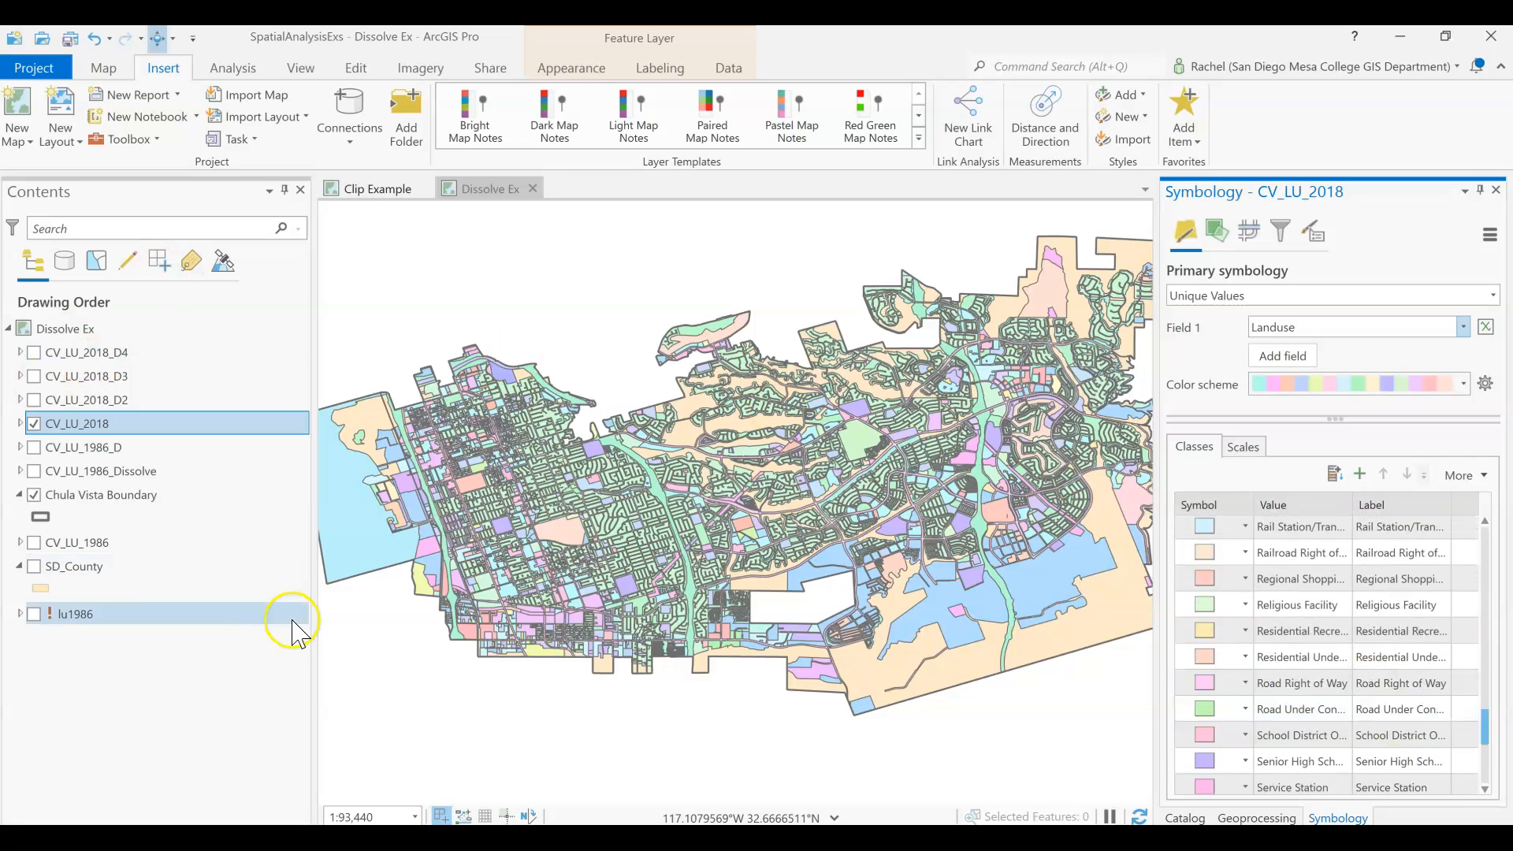
Expand the CV_LU_2018 layer's legend in the contents list and look through its land use categories.
{"action": "left_click", "coordinate": [20, 419]}
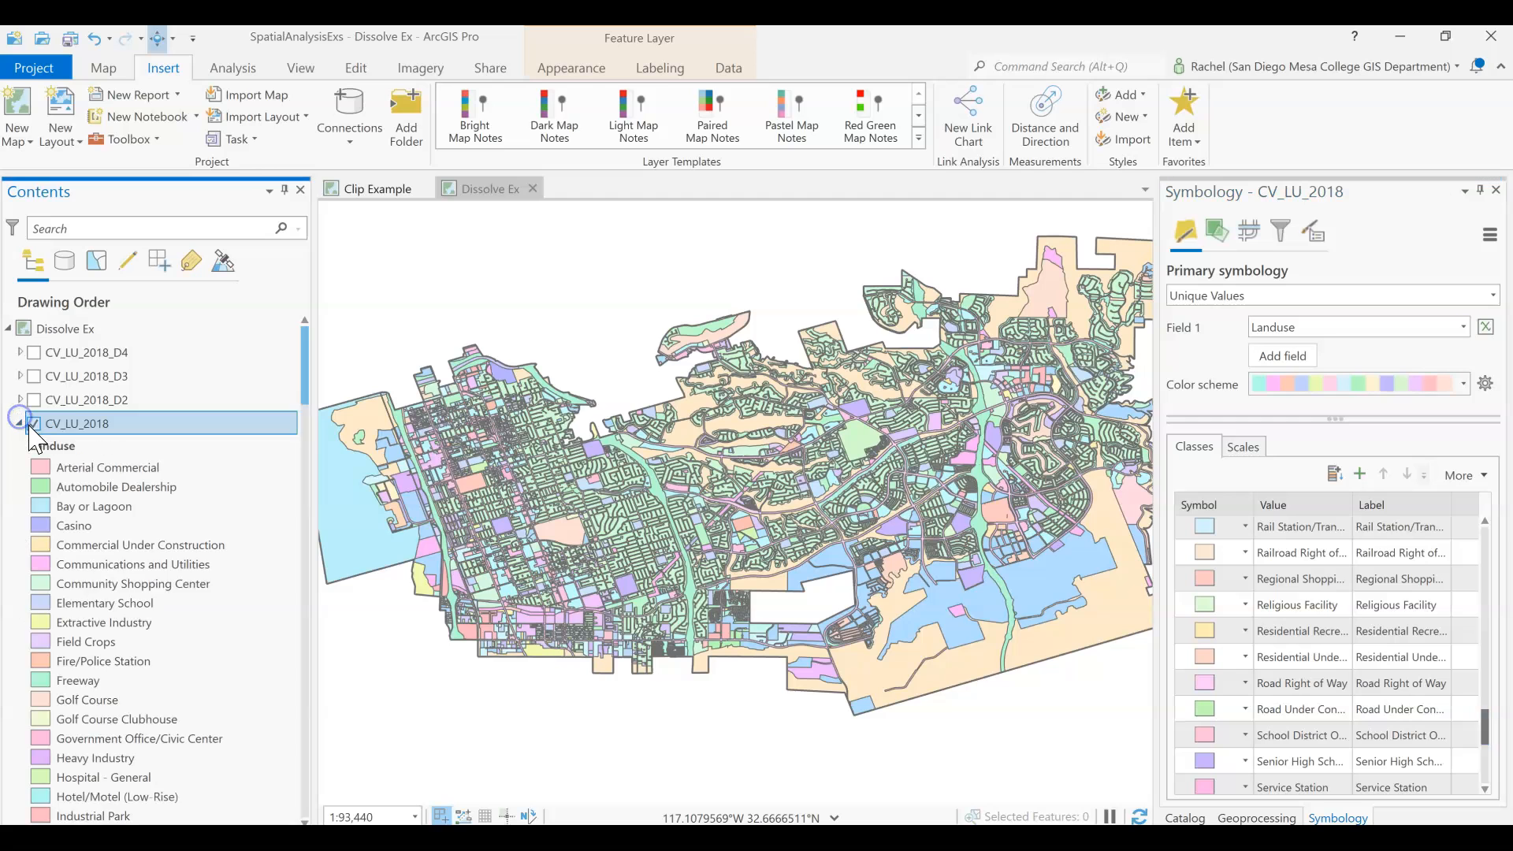
{"action": "scroll", "coordinate": [145, 614], "scroll_direction": "down", "scroll_amount": 8}
{"action": "scroll", "coordinate": [147, 648], "scroll_direction": "down", "scroll_amount": 7}
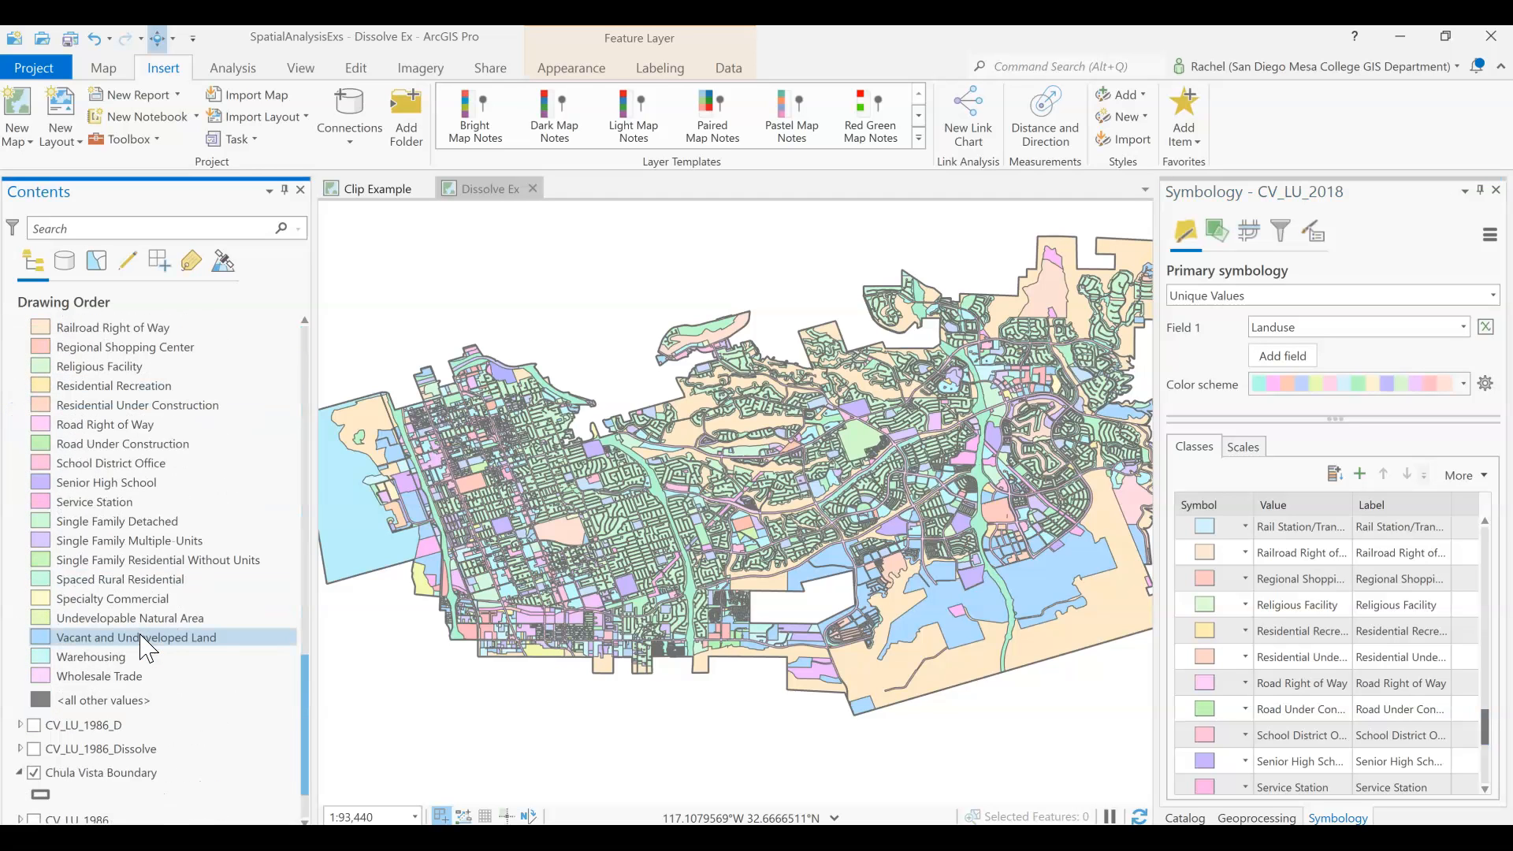
{"action": "scroll", "coordinate": [146, 648], "scroll_direction": "up", "scroll_amount": 1}
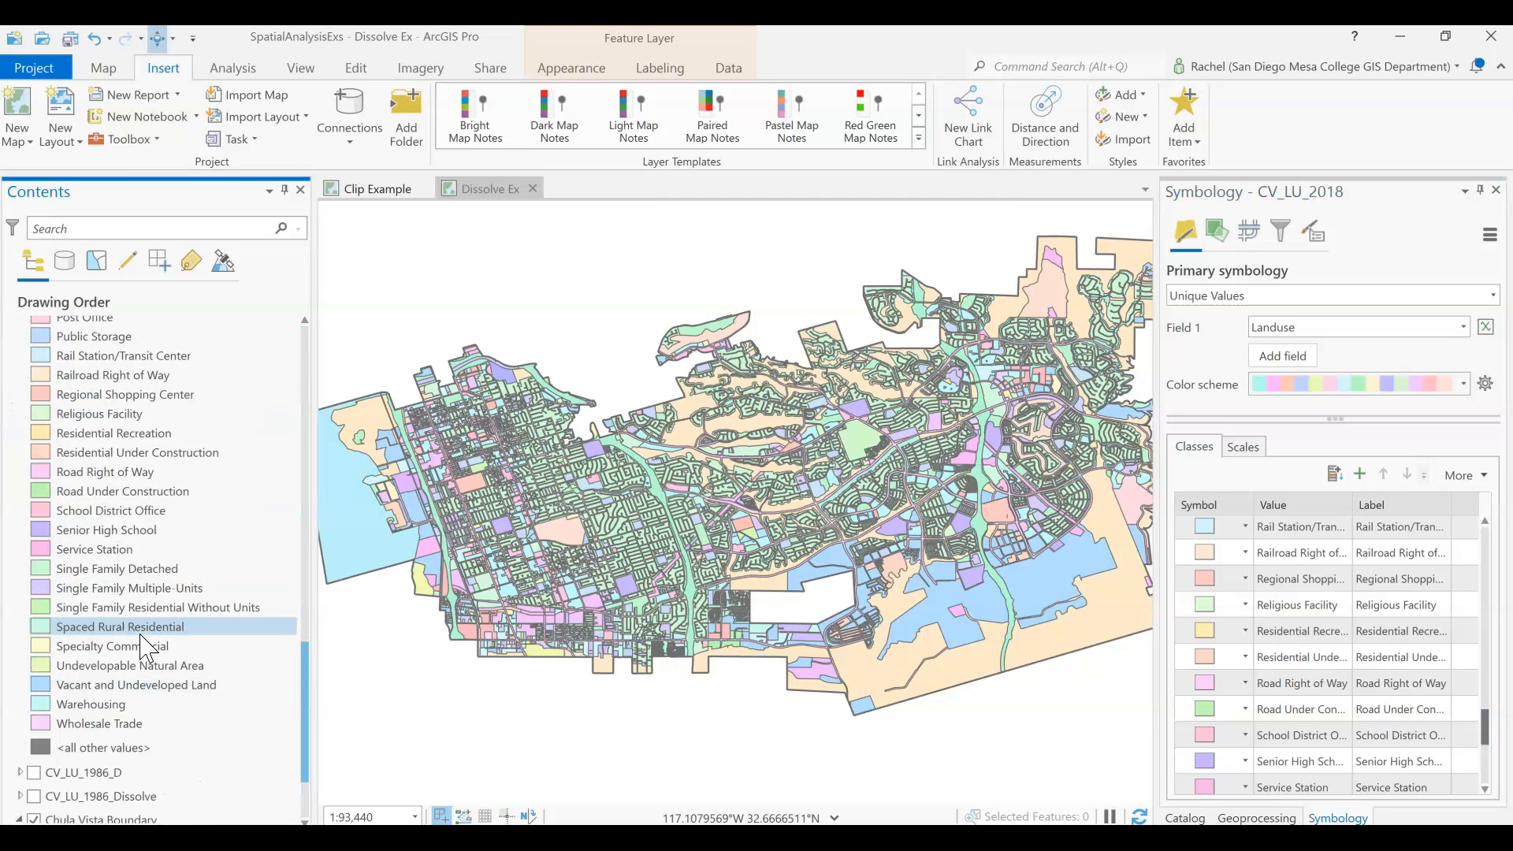
{"action": "scroll", "coordinate": [146, 648], "scroll_direction": "up", "scroll_amount": 4}
{"action": "left_click", "coordinate": [126, 520]}
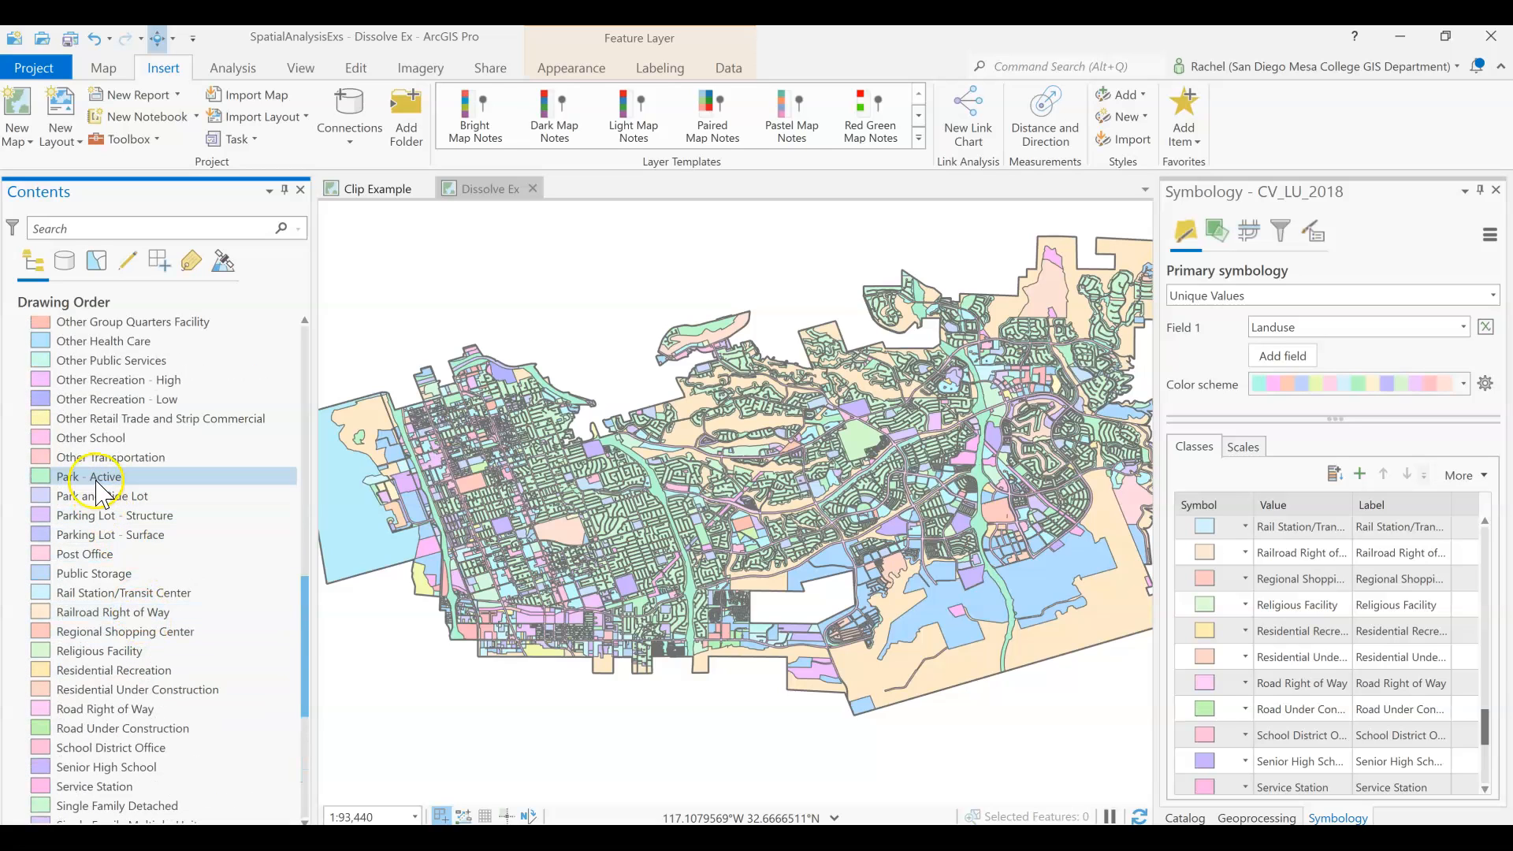
{"action": "scroll", "coordinate": [103, 497], "scroll_direction": "up", "scroll_amount": 2}
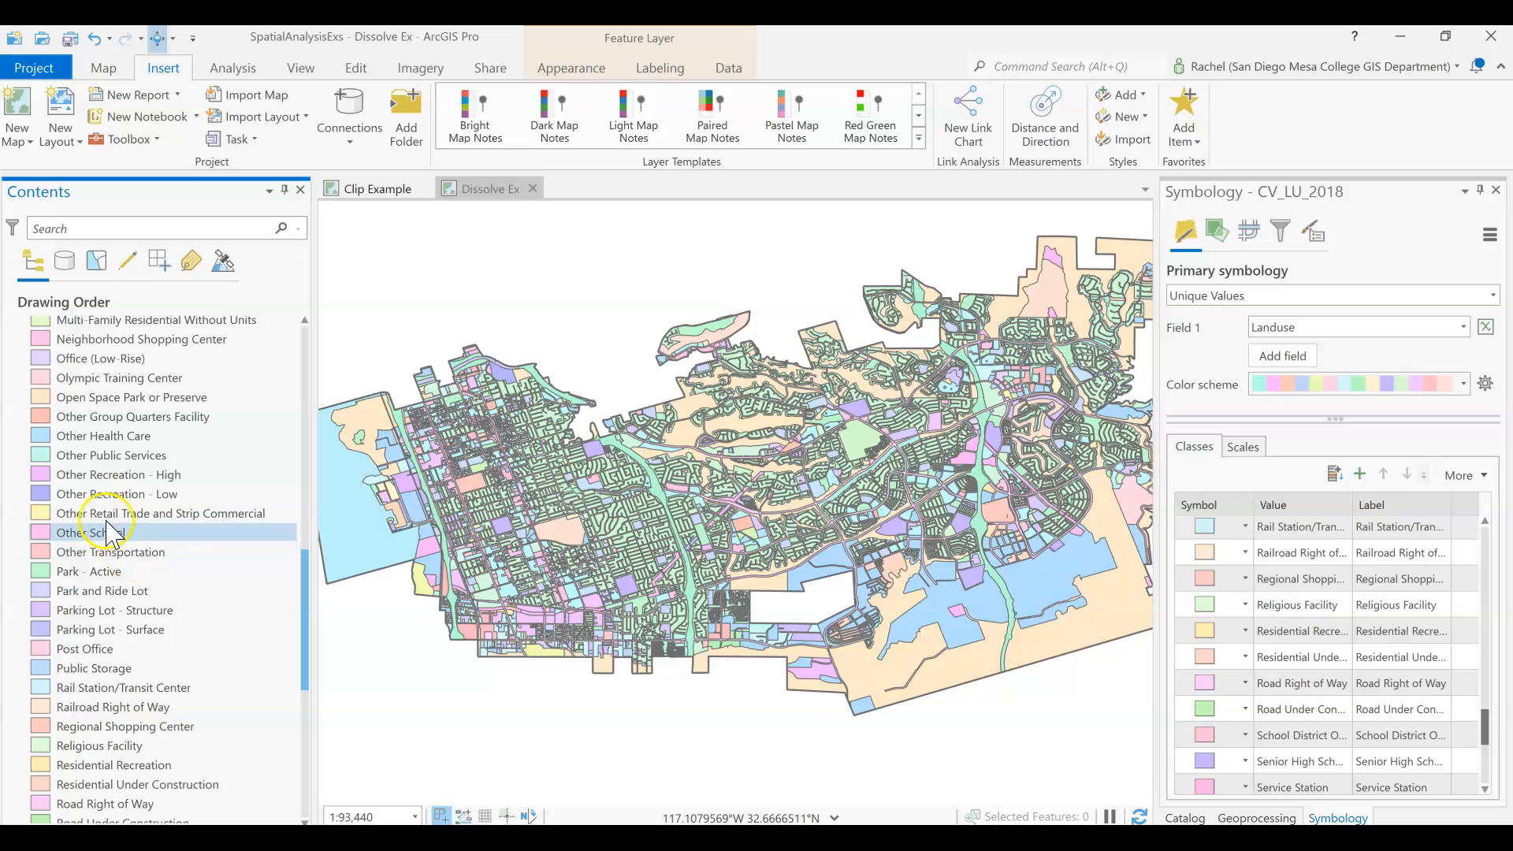
{"action": "scroll", "coordinate": [108, 518], "scroll_direction": "up", "scroll_amount": 1}
{"action": "scroll", "coordinate": [103, 518], "scroll_direction": "up", "scroll_amount": 6}
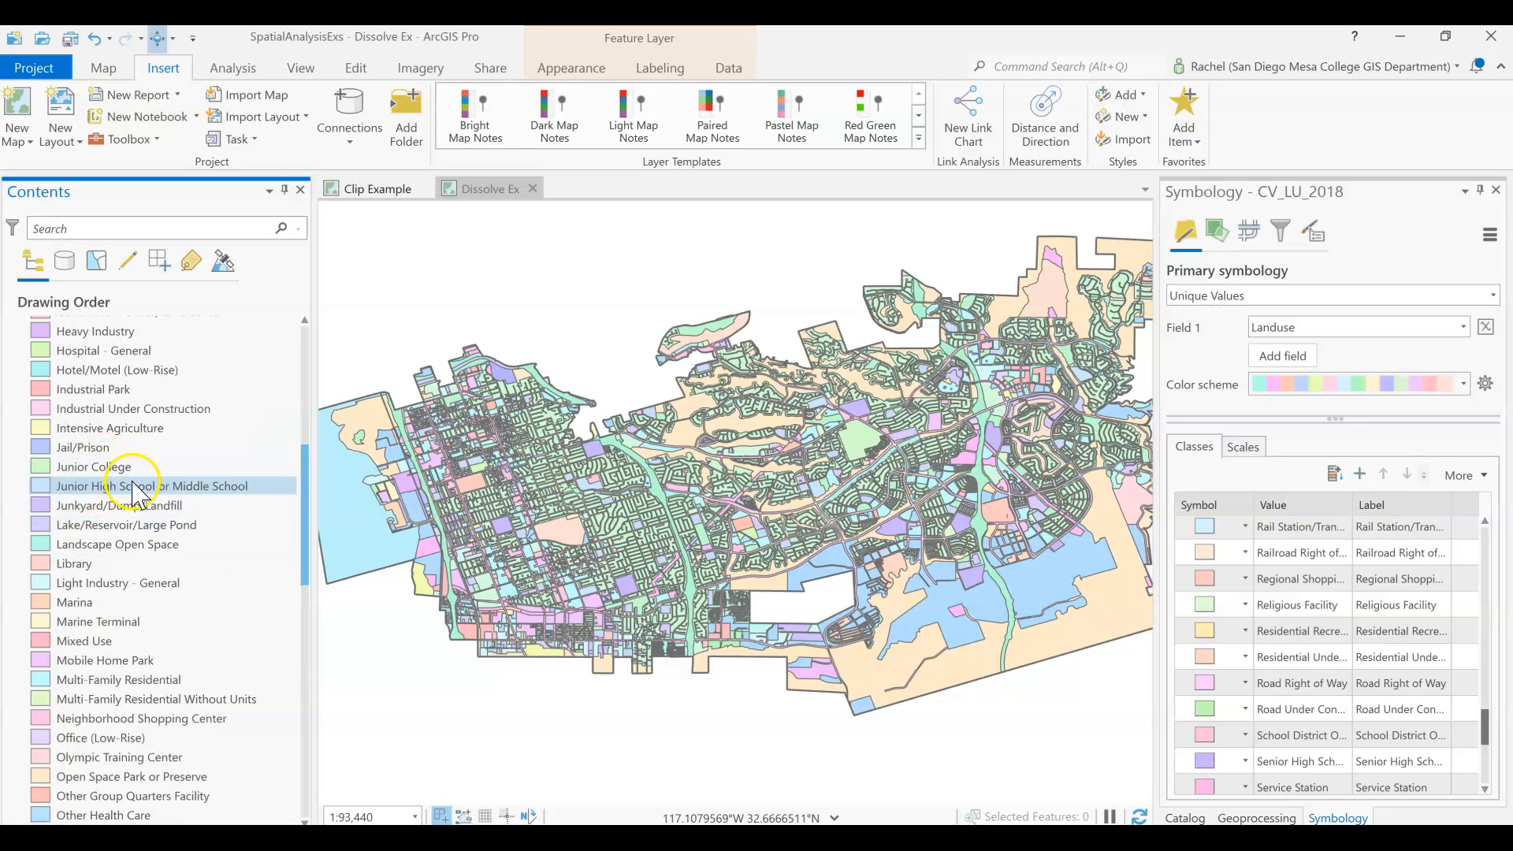
{"action": "scroll", "coordinate": [142, 473], "scroll_direction": "up", "scroll_amount": 6}
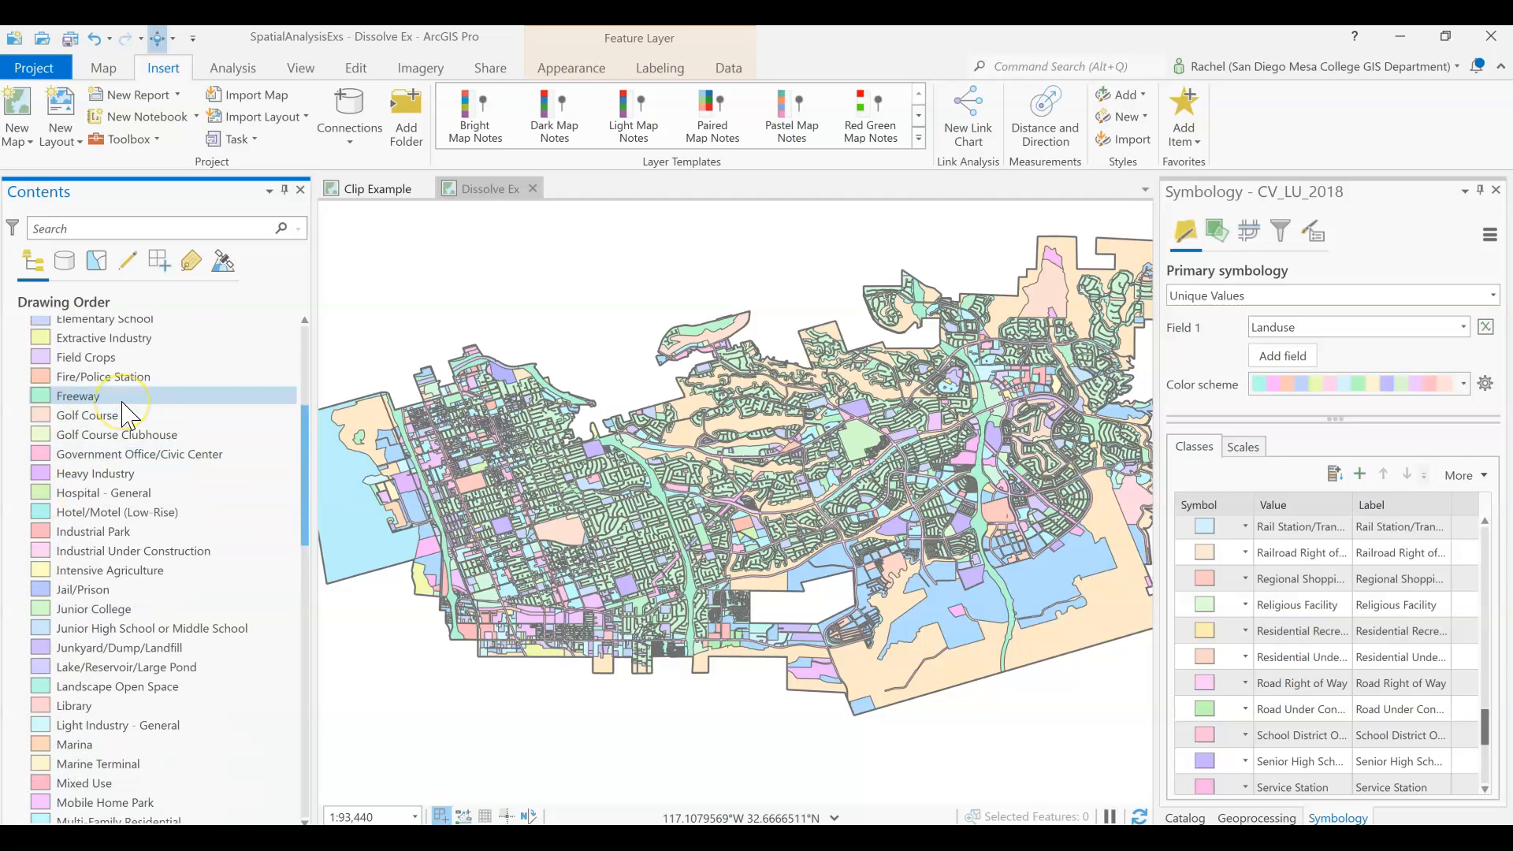
Examine the residential categories in the CV_LU_2018 legend, including Single Family Residential Without Units and Multi-Family Residential.
{"action": "scroll", "coordinate": [118, 442], "scroll_direction": "down", "scroll_amount": 14}
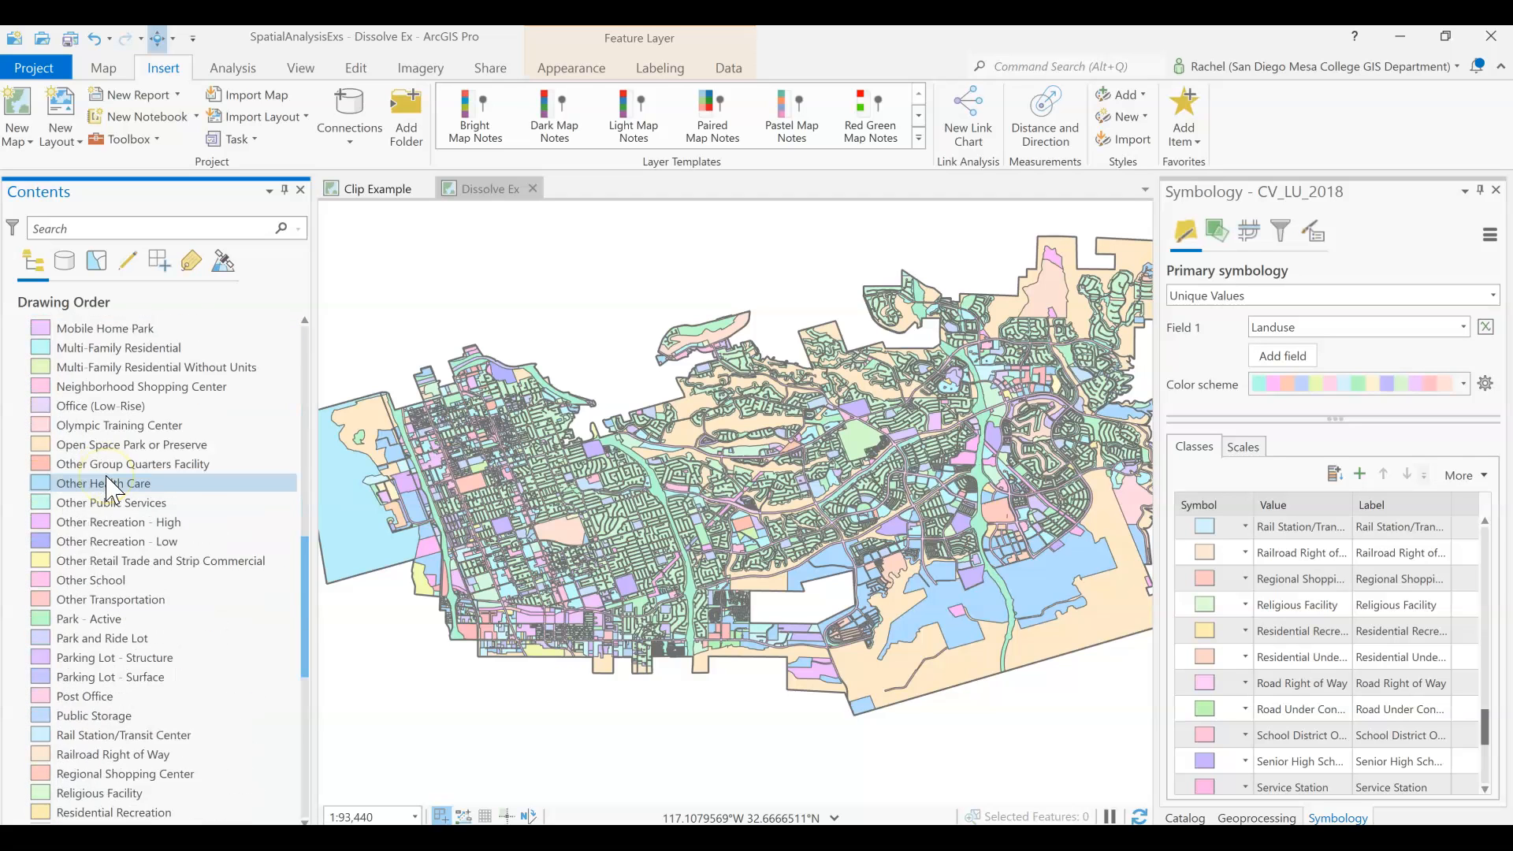
{"action": "scroll", "coordinate": [111, 490], "scroll_direction": "down", "scroll_amount": 2}
{"action": "left_click", "coordinate": [89, 553]}
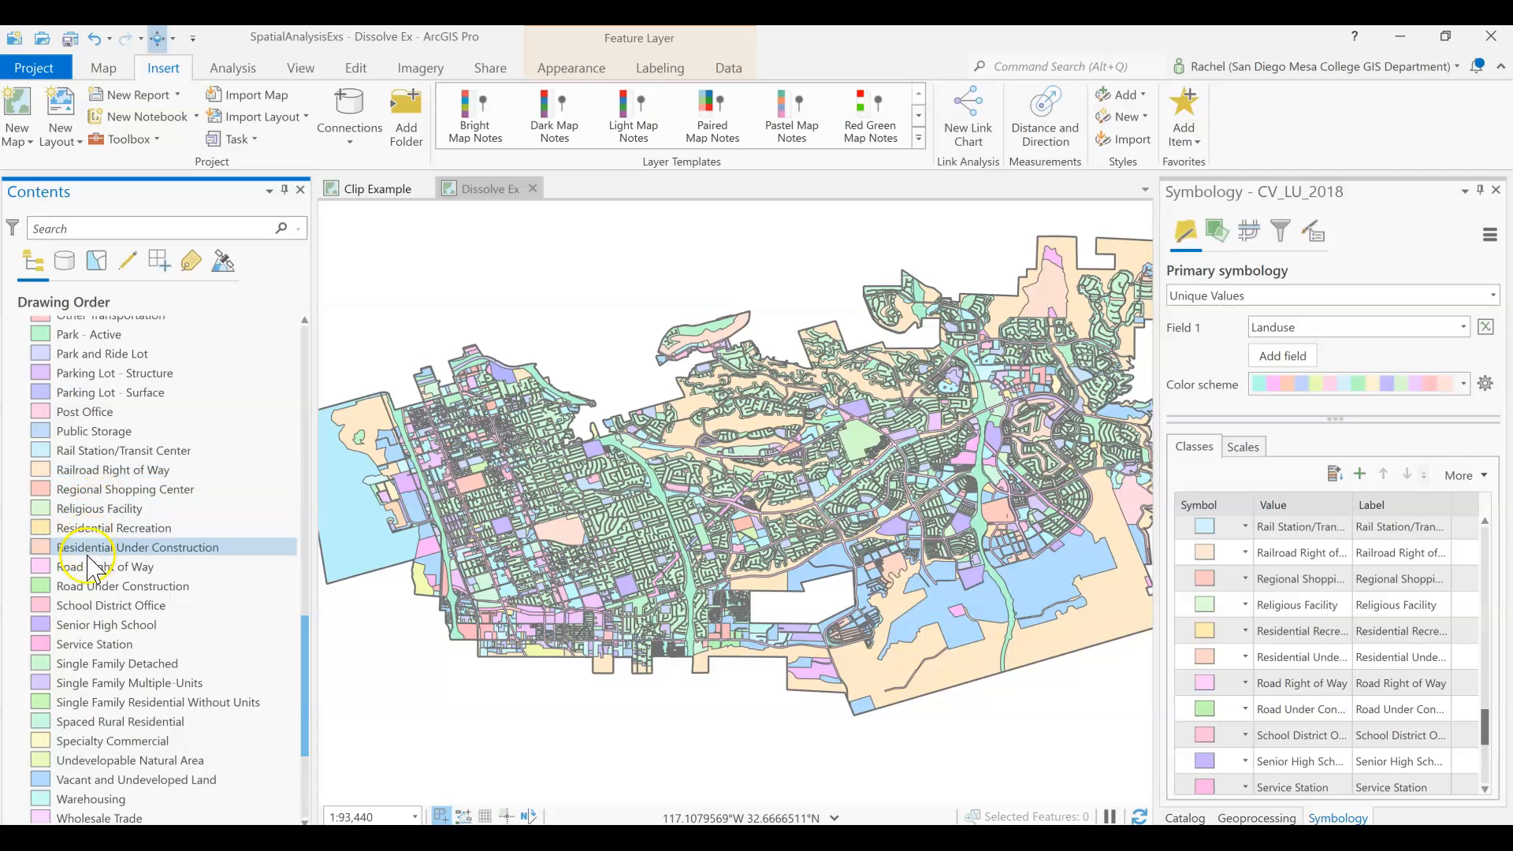
{"action": "scroll", "coordinate": [88, 561], "scroll_direction": "down", "scroll_amount": 3}
{"action": "left_click", "coordinate": [93, 564]}
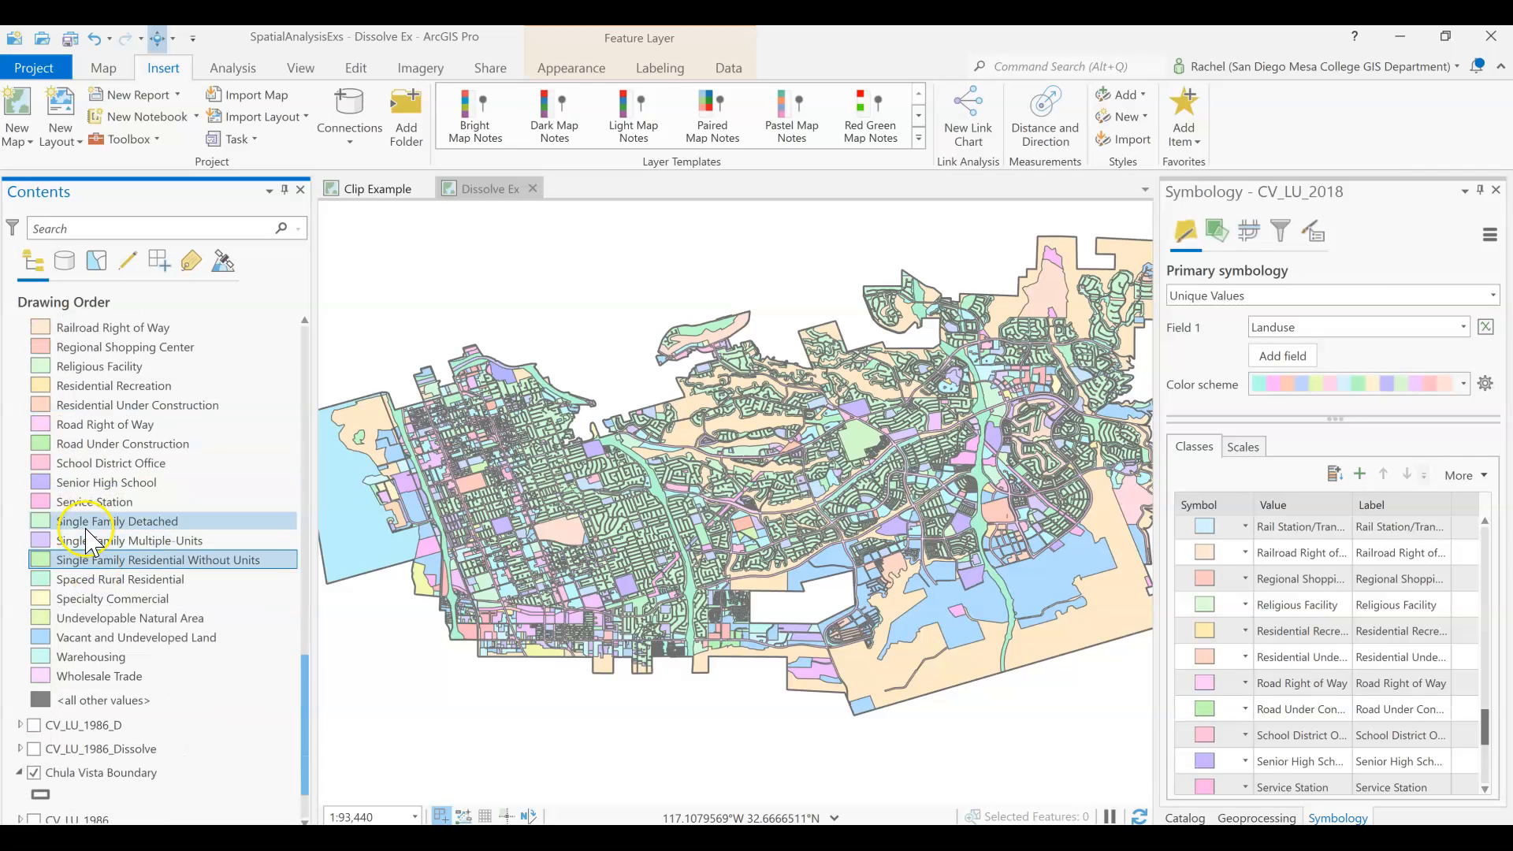
{"action": "scroll", "coordinate": [88, 552], "scroll_direction": "up", "scroll_amount": 10}
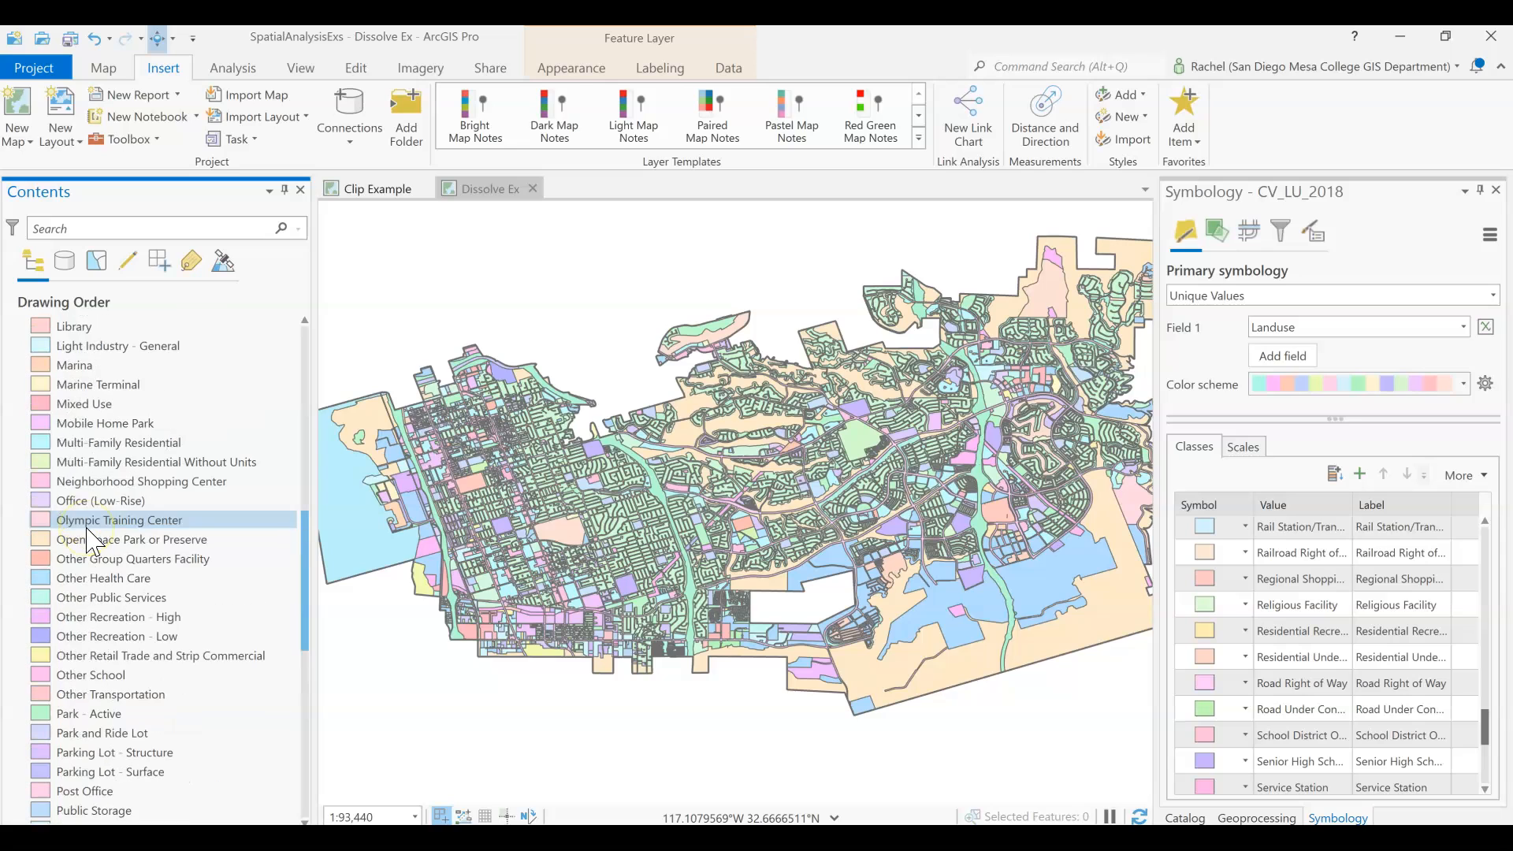
{"action": "left_click", "coordinate": [116, 451]}
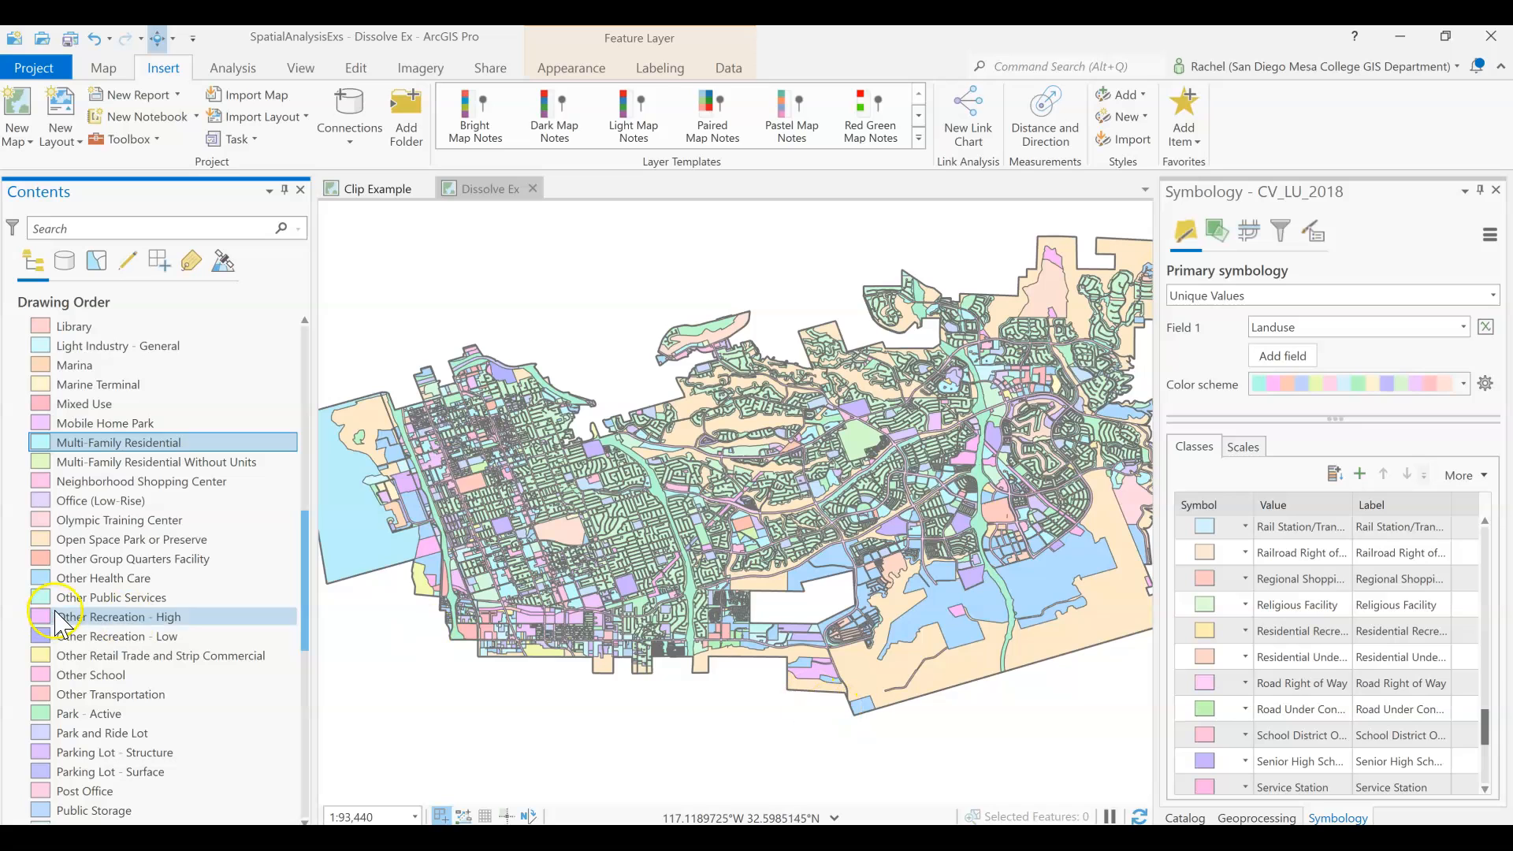
{"action": "scroll", "coordinate": [119, 640], "scroll_direction": "up", "scroll_amount": 8}
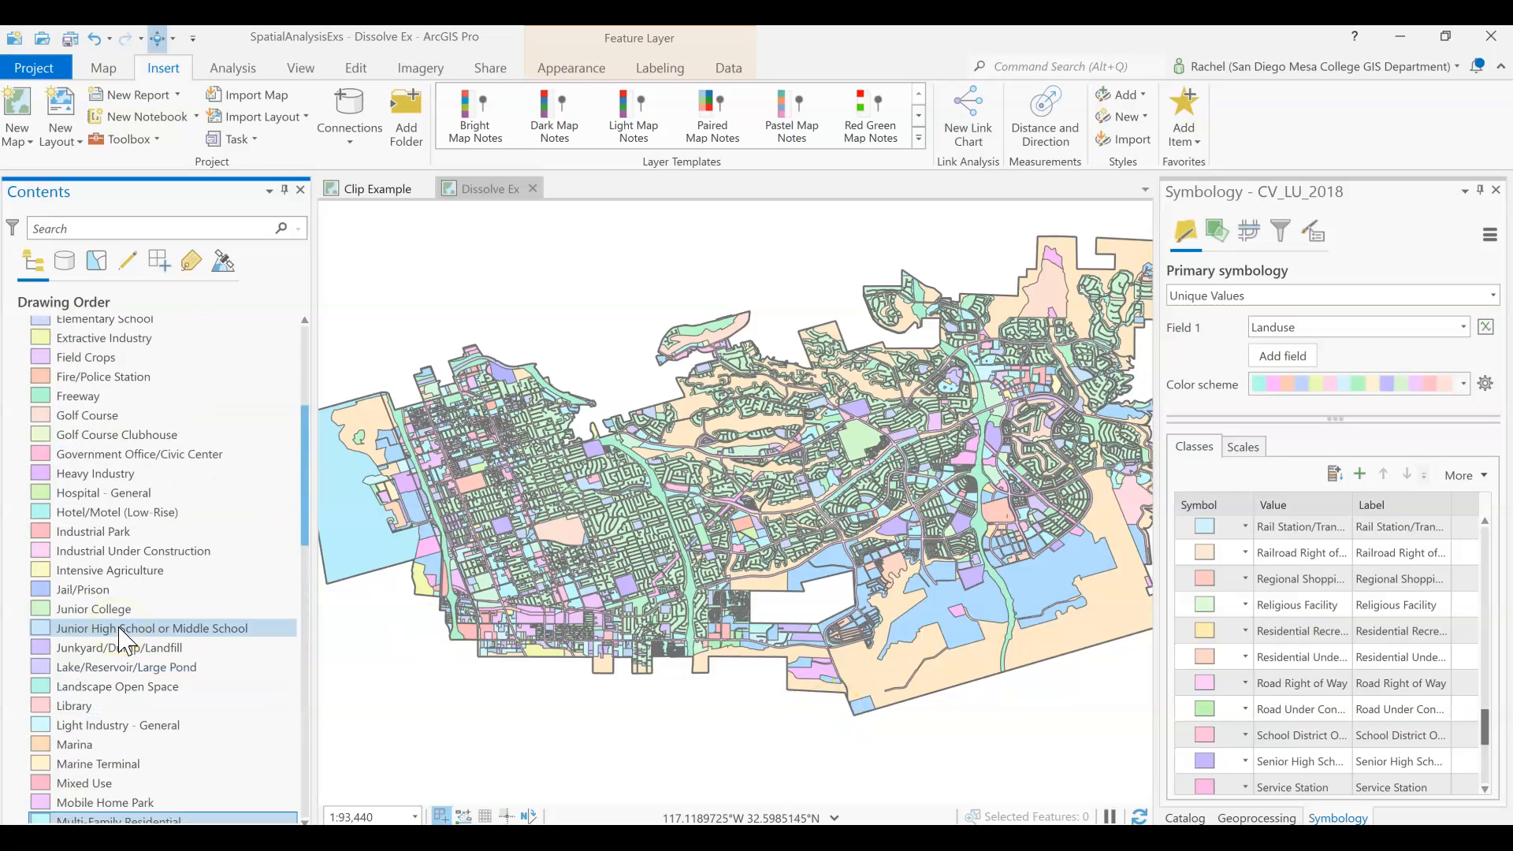
{"action": "scroll", "coordinate": [118, 484], "scroll_direction": "up", "scroll_amount": 5}
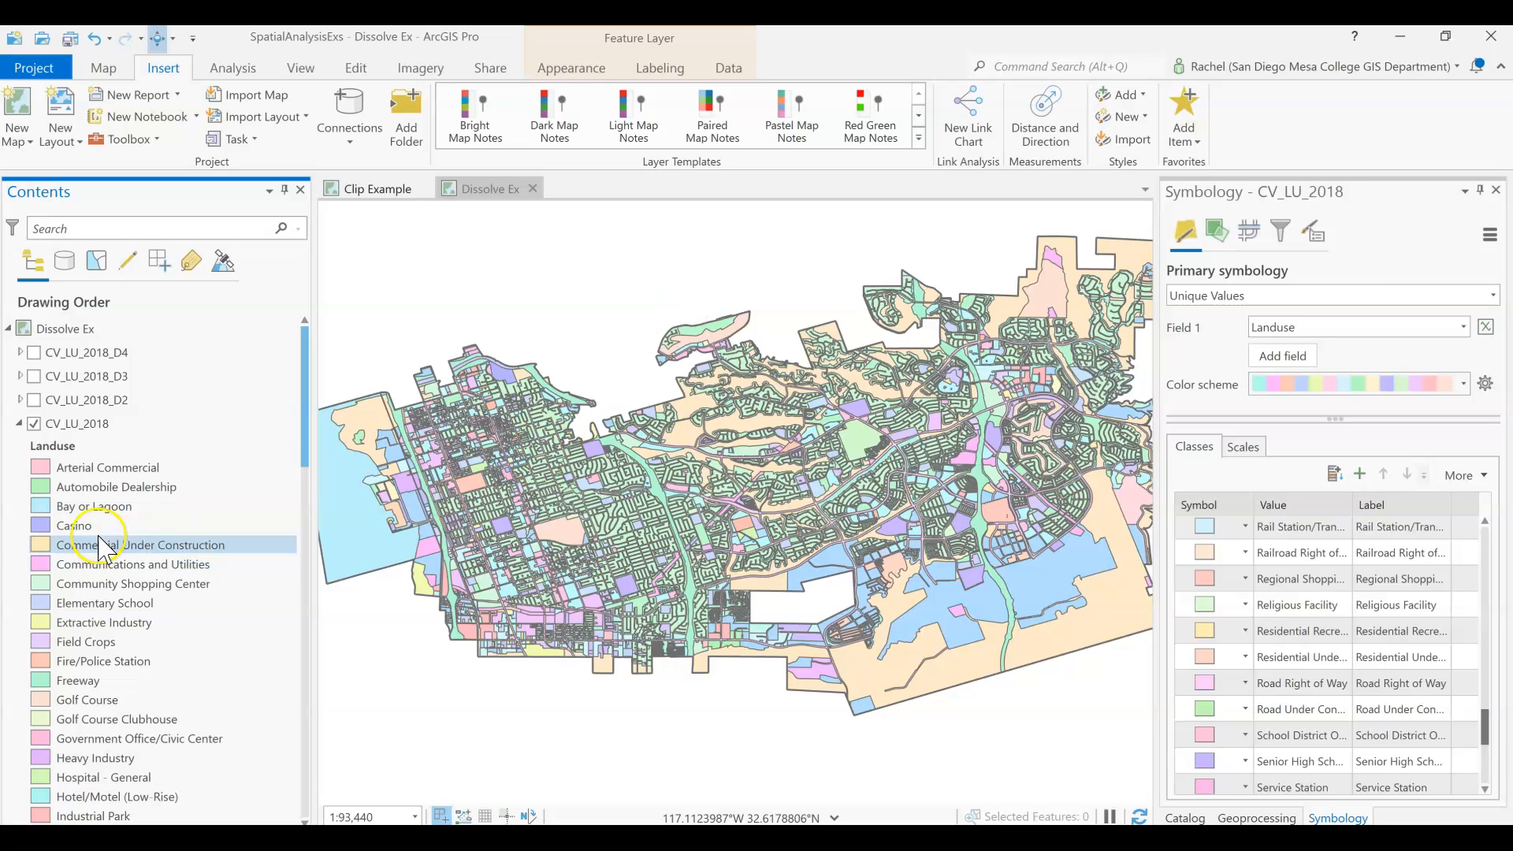
{"action": "left_click", "coordinate": [1203, 607]}
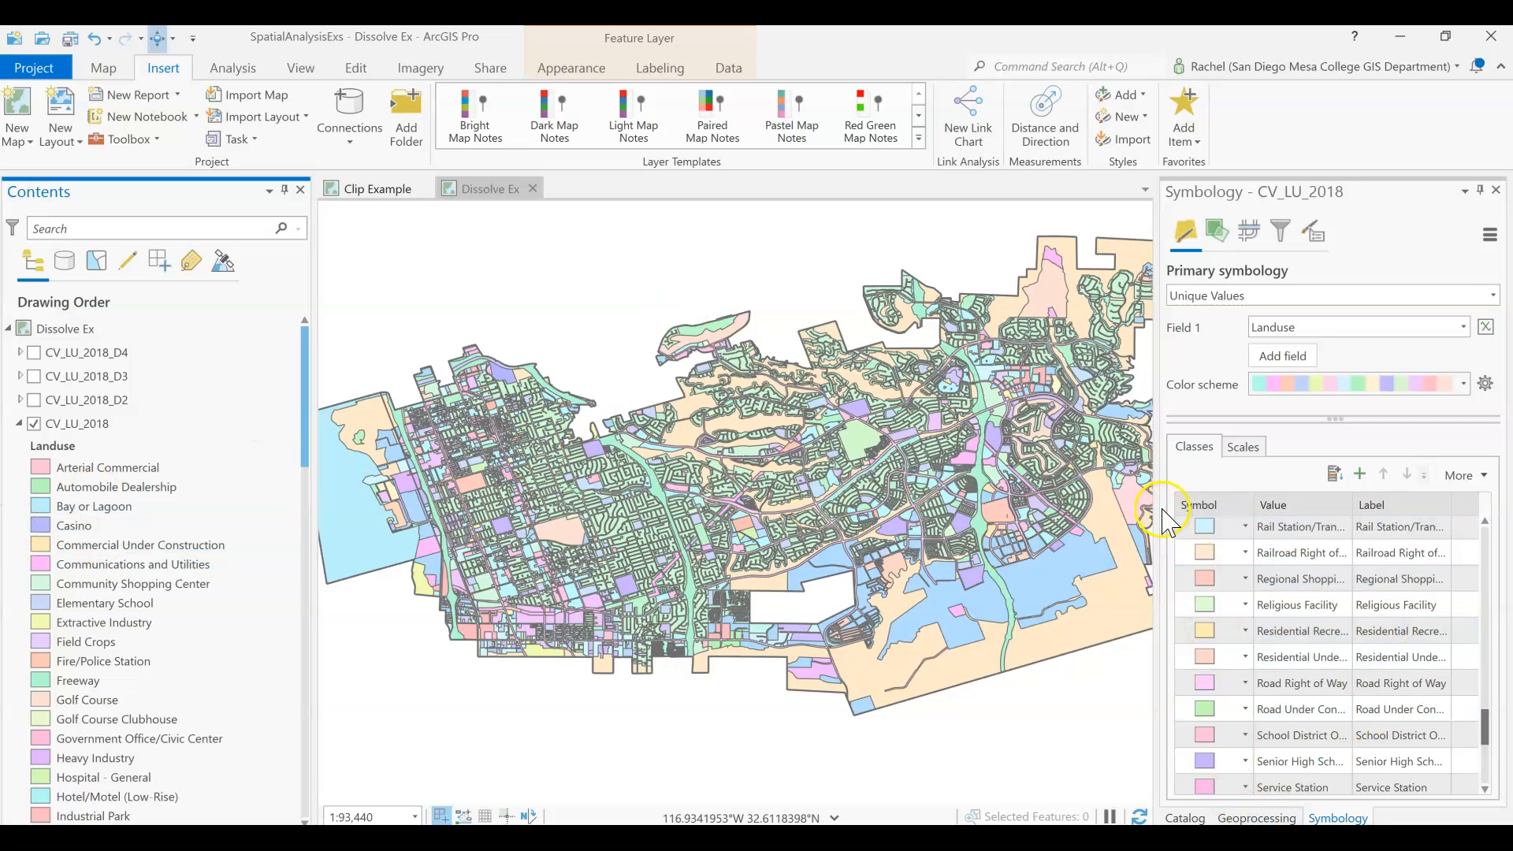
{"action": "left_click", "coordinate": [1354, 610]}
{"action": "left_click", "coordinate": [1355, 612]}
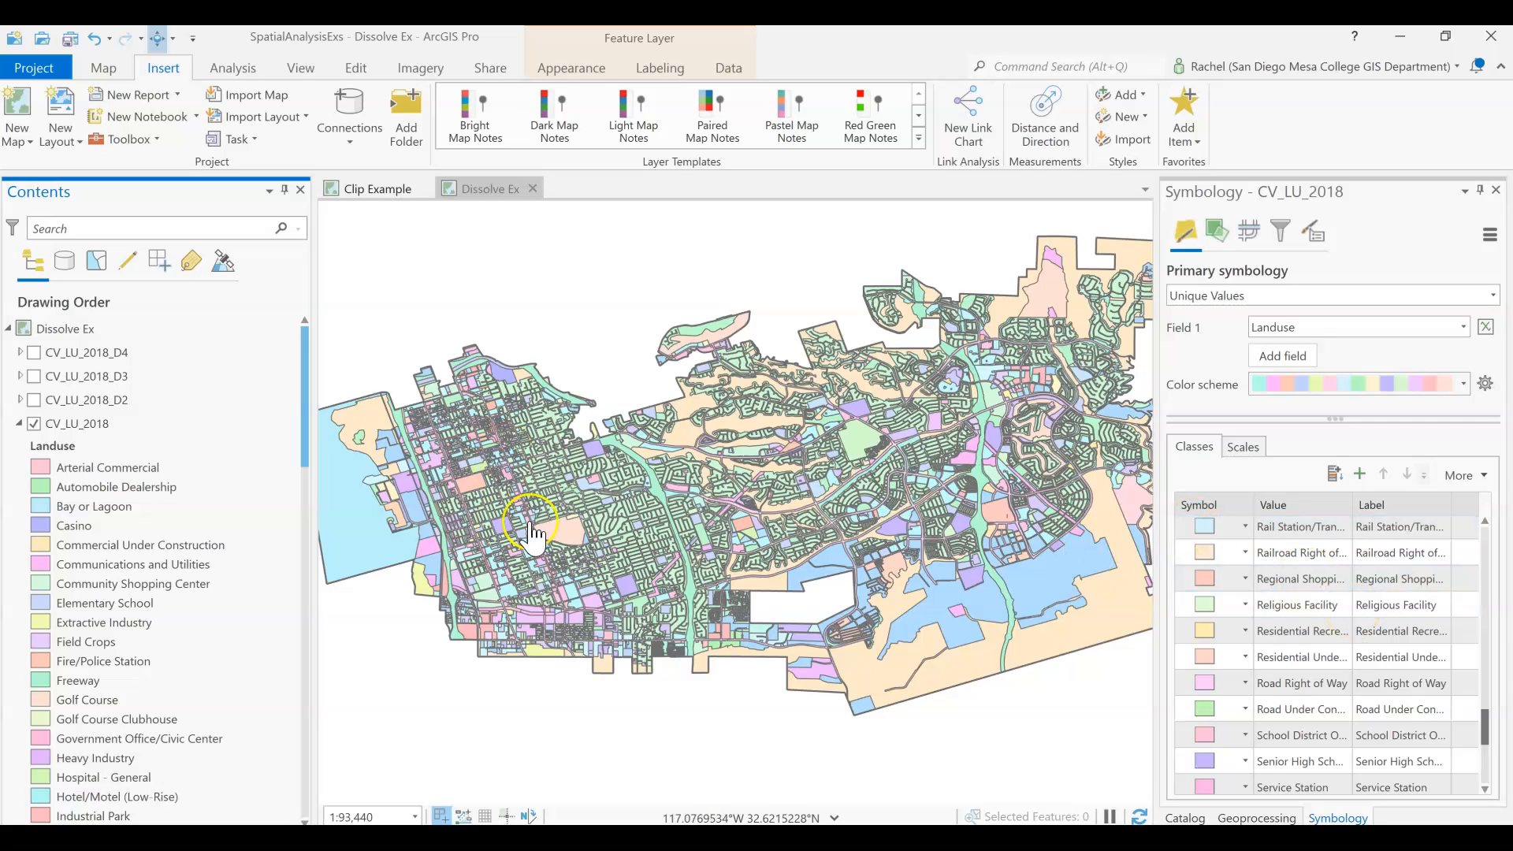
{"action": "left_click", "coordinate": [247, 631]}
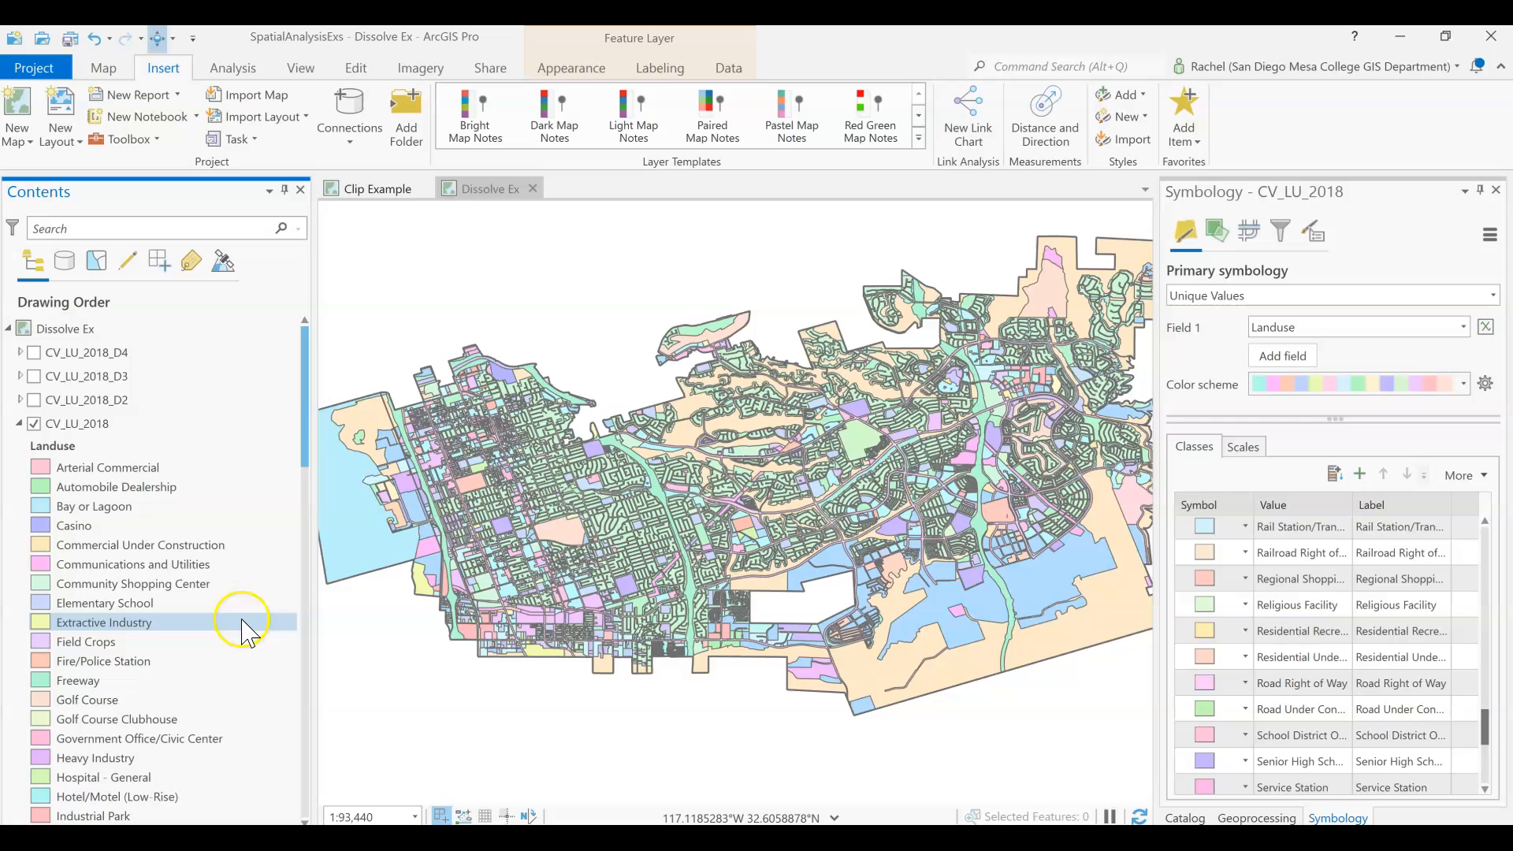
Open the attribute table of the CV_LU_2018 layer, check its total number of records, and close the table.
{"action": "right_click", "coordinate": [70, 423]}
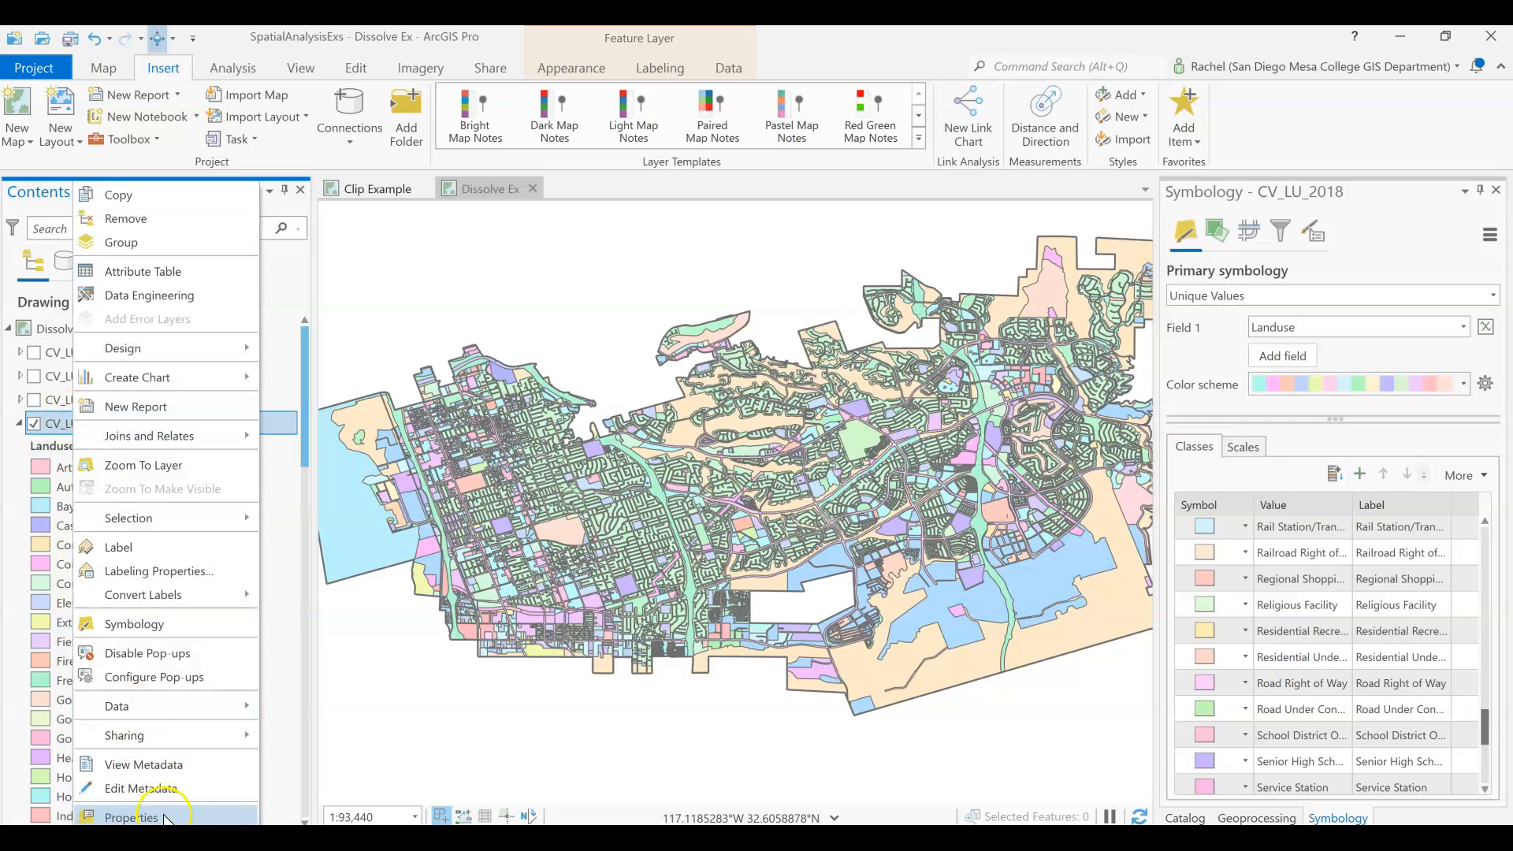
{"action": "left_click", "coordinate": [144, 271]}
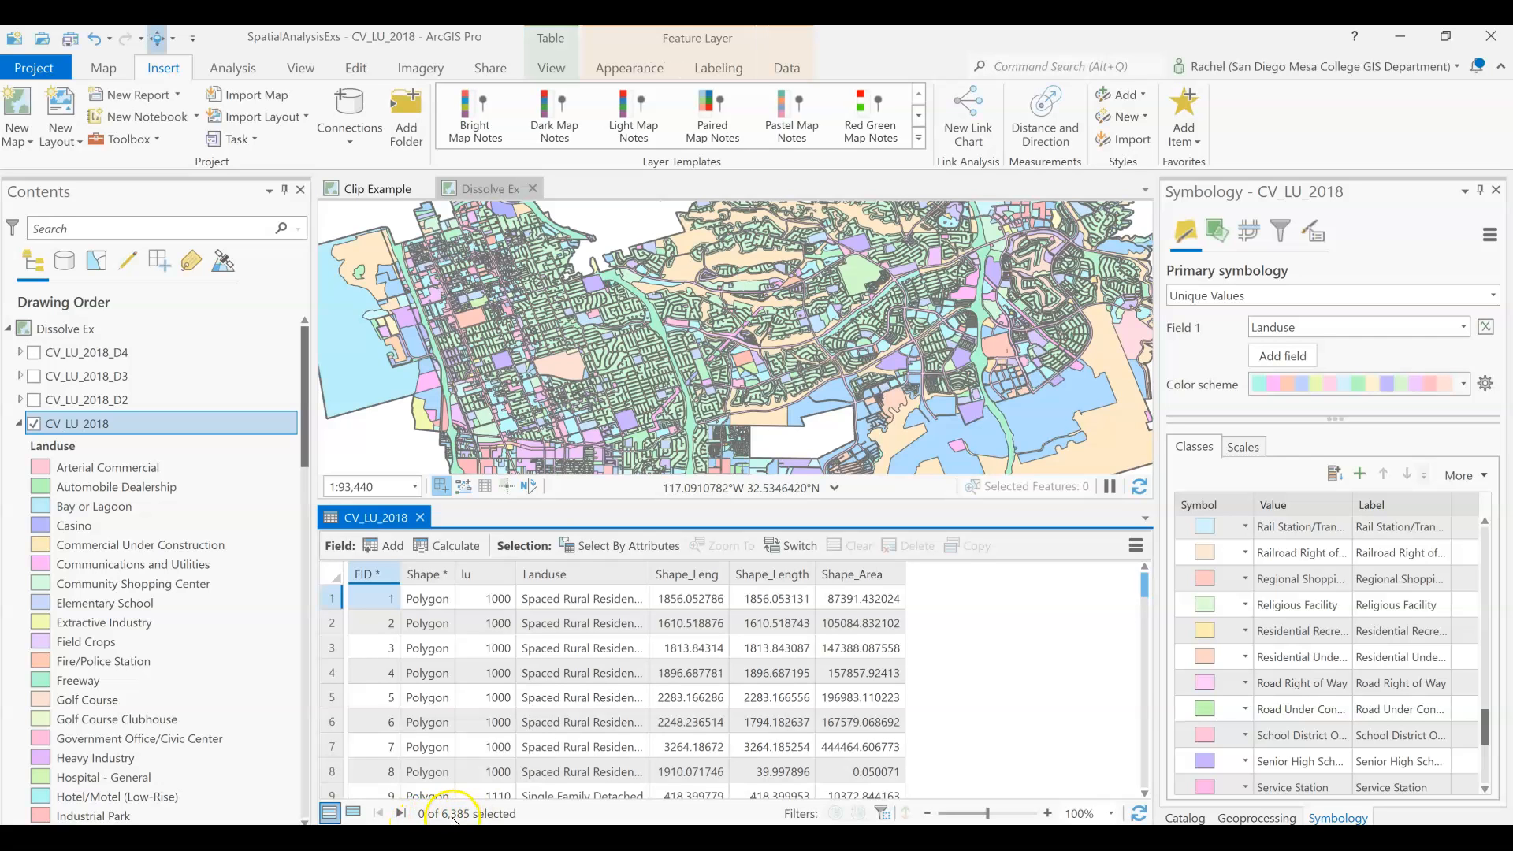
{"action": "left_click", "coordinate": [420, 517]}
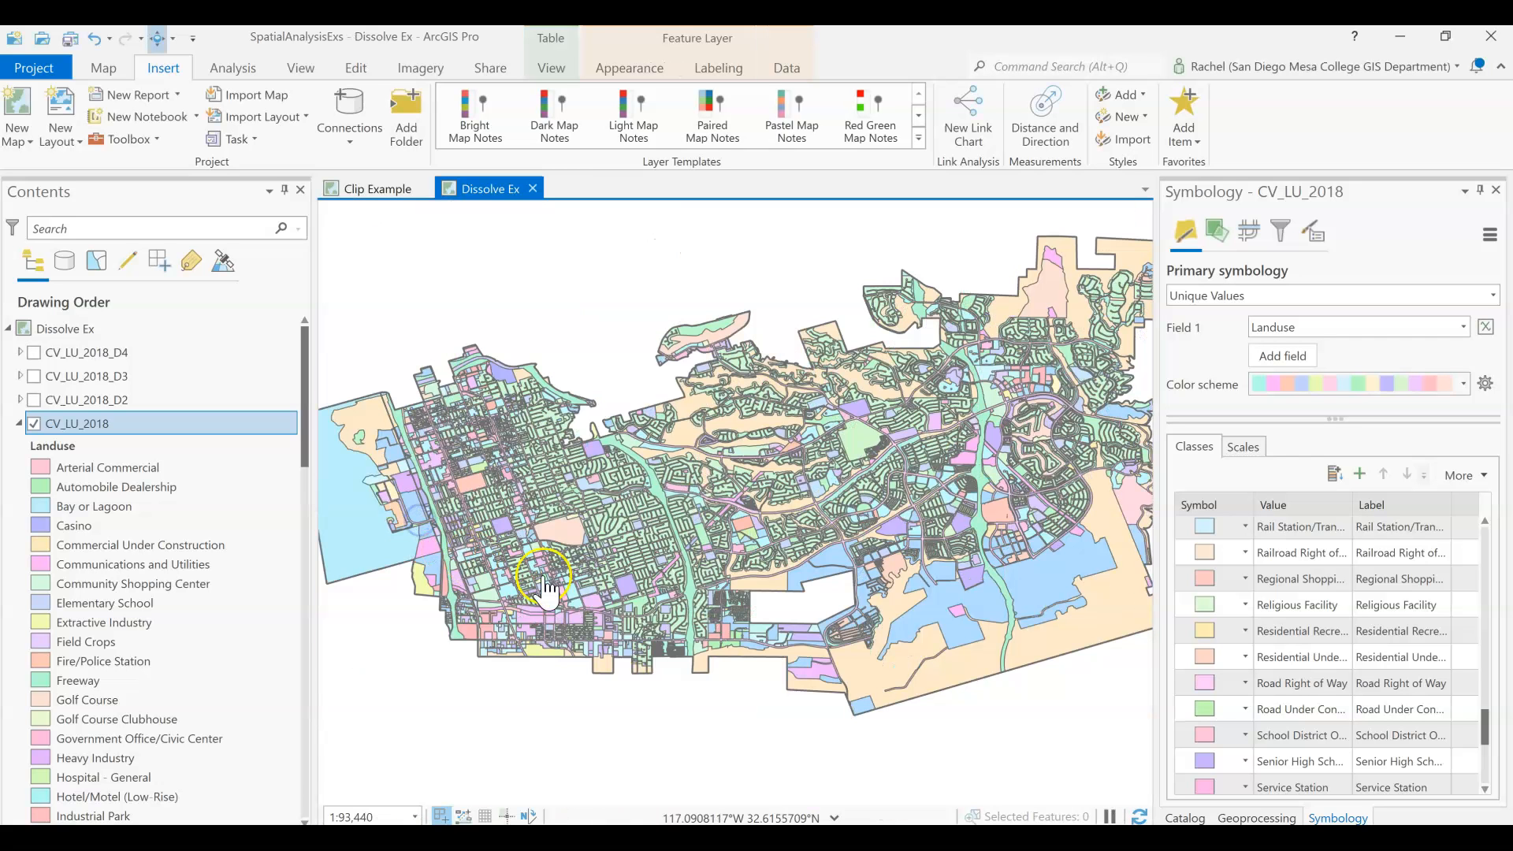
Review the Landuse symbol classes of CV_LU_2018 through the end of the list and return to its beginning to check the class count.
{"action": "left_click", "coordinate": [1255, 632]}
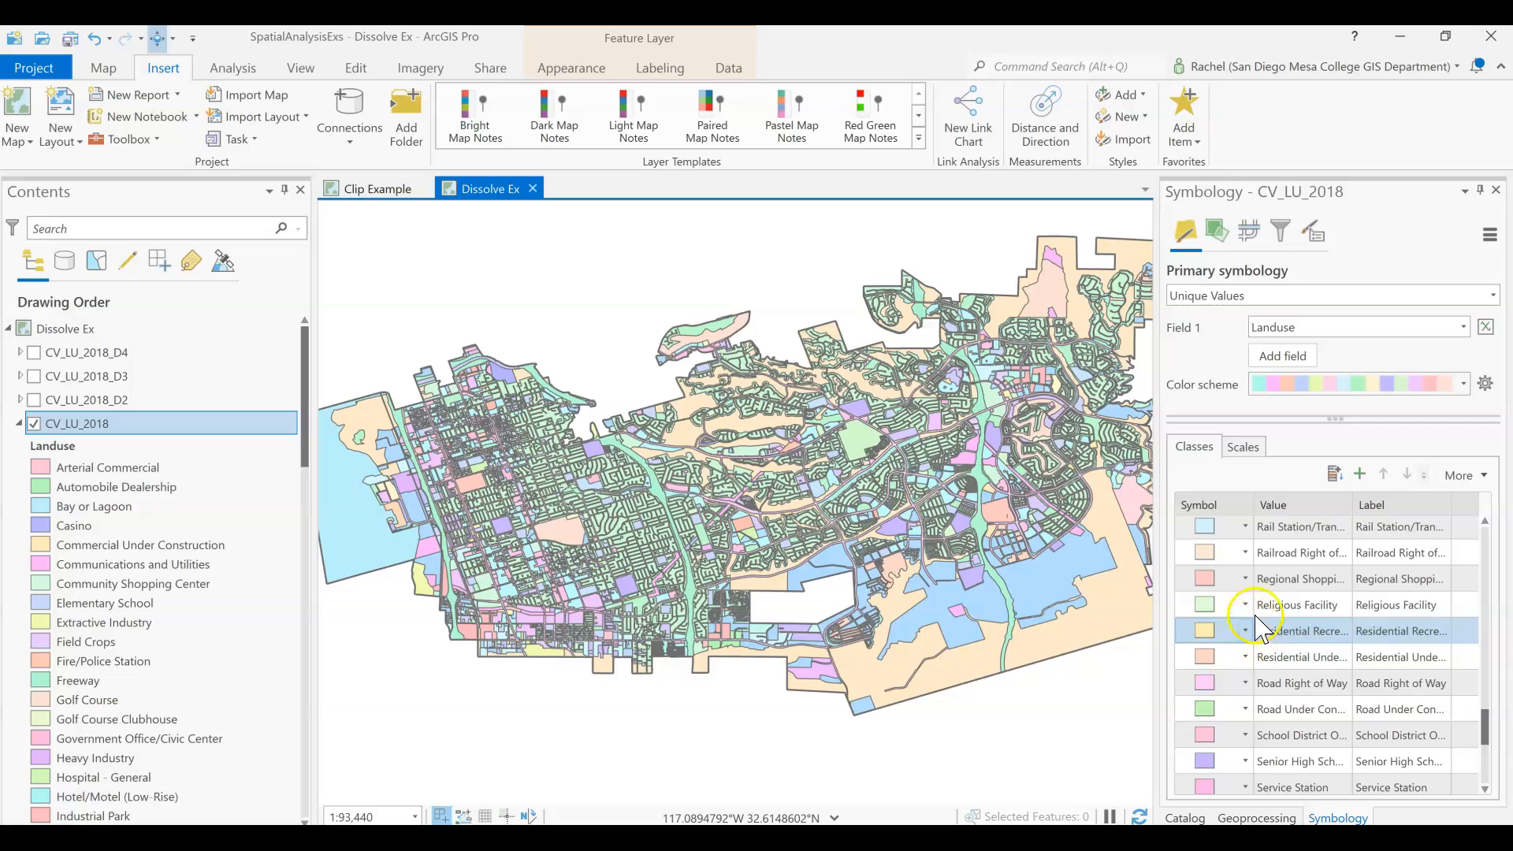
{"action": "left_click", "coordinate": [1271, 788]}
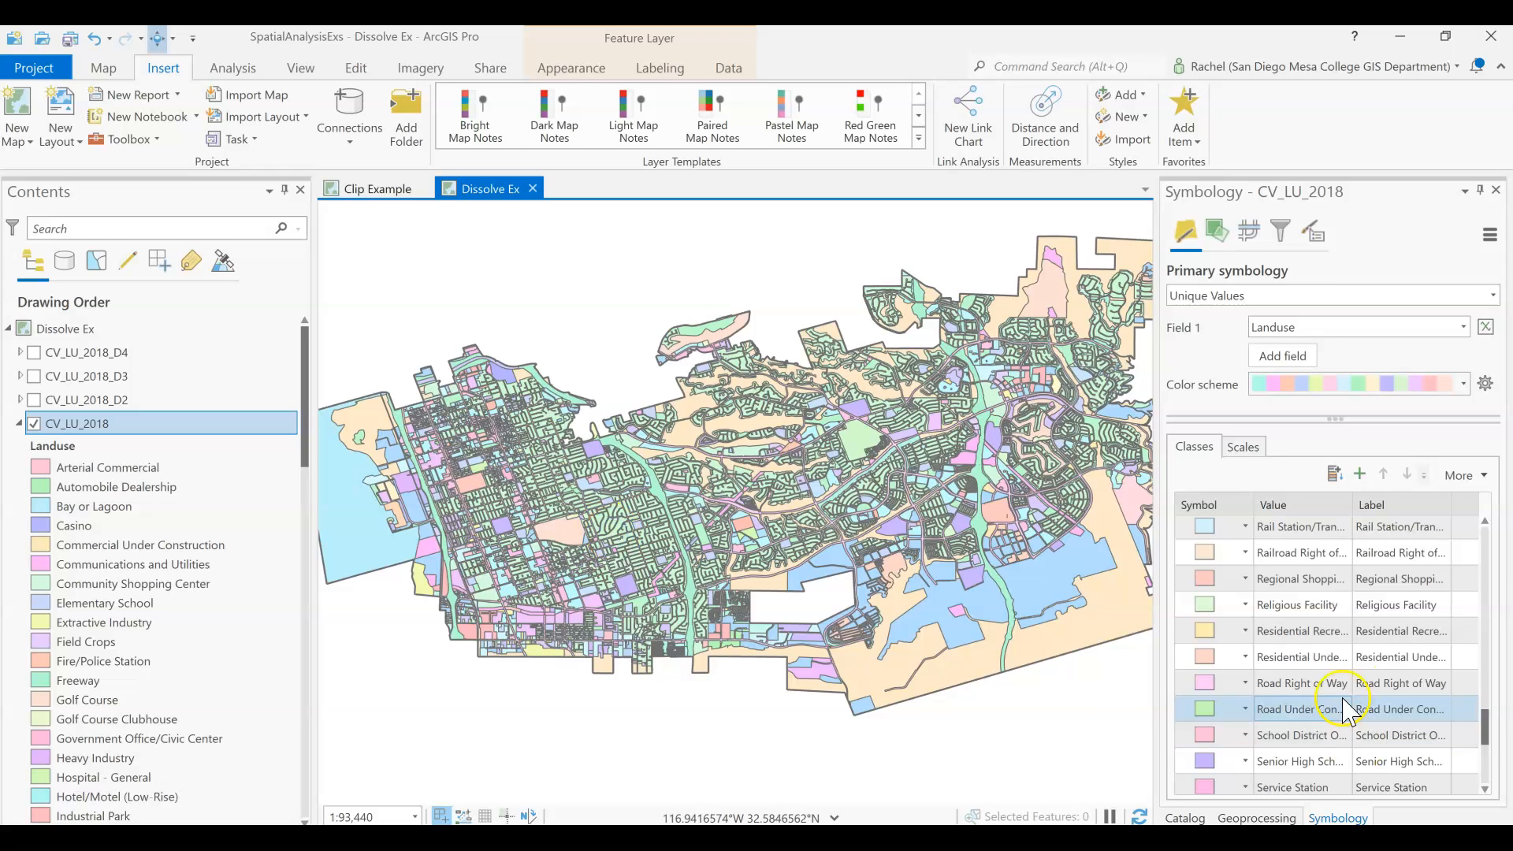
{"action": "scroll", "coordinate": [1354, 721], "scroll_direction": "down", "scroll_amount": 1}
{"action": "scroll", "coordinate": [1357, 726], "scroll_direction": "down", "scroll_amount": 3}
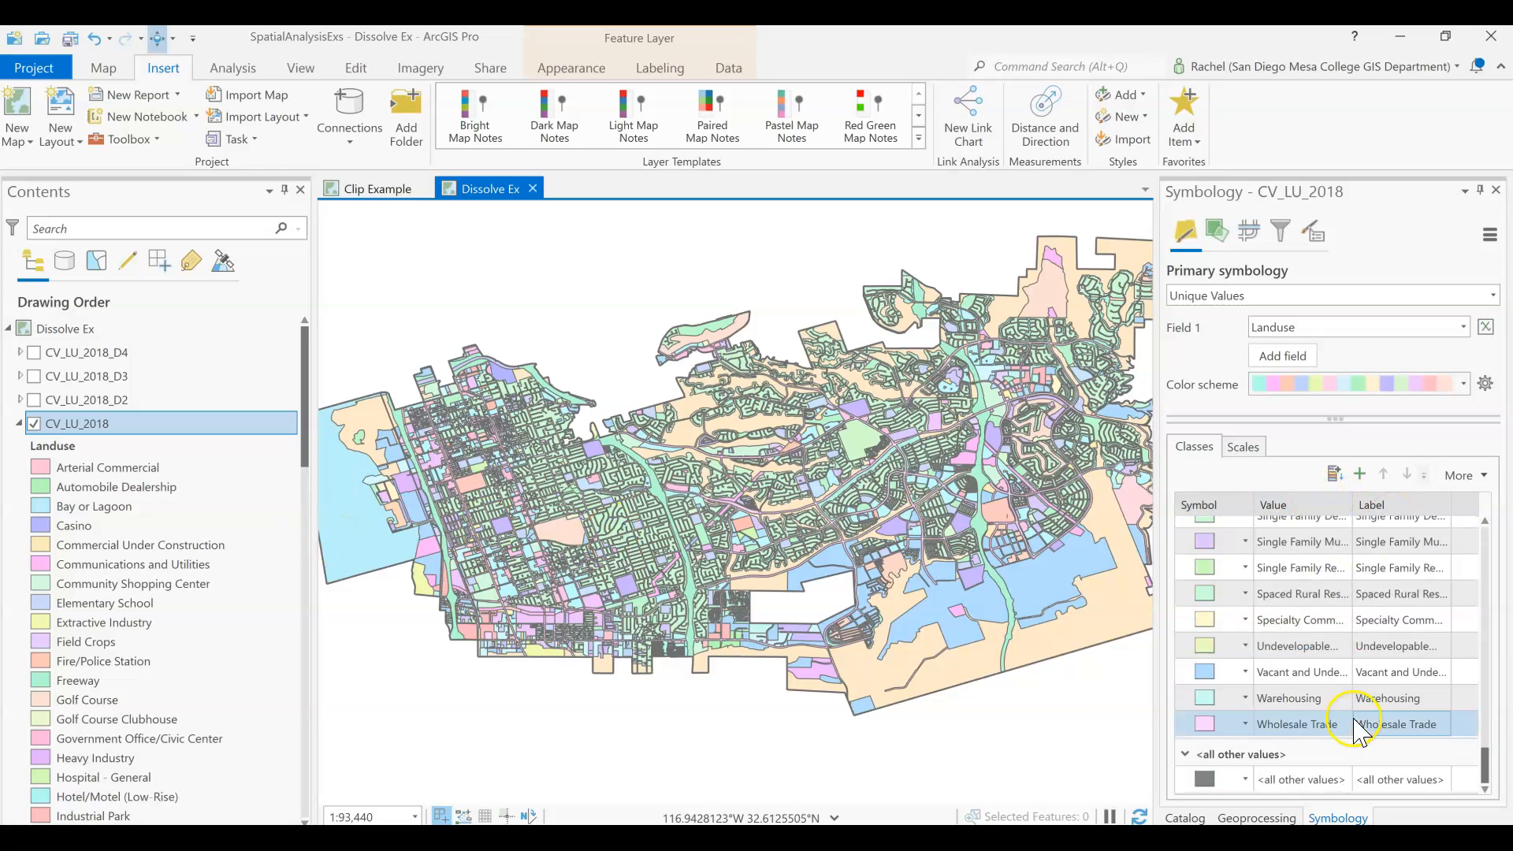
{"action": "scroll", "coordinate": [1351, 560], "scroll_direction": "up", "scroll_amount": 5}
{"action": "scroll", "coordinate": [1351, 560], "scroll_direction": "up", "scroll_amount": 15}
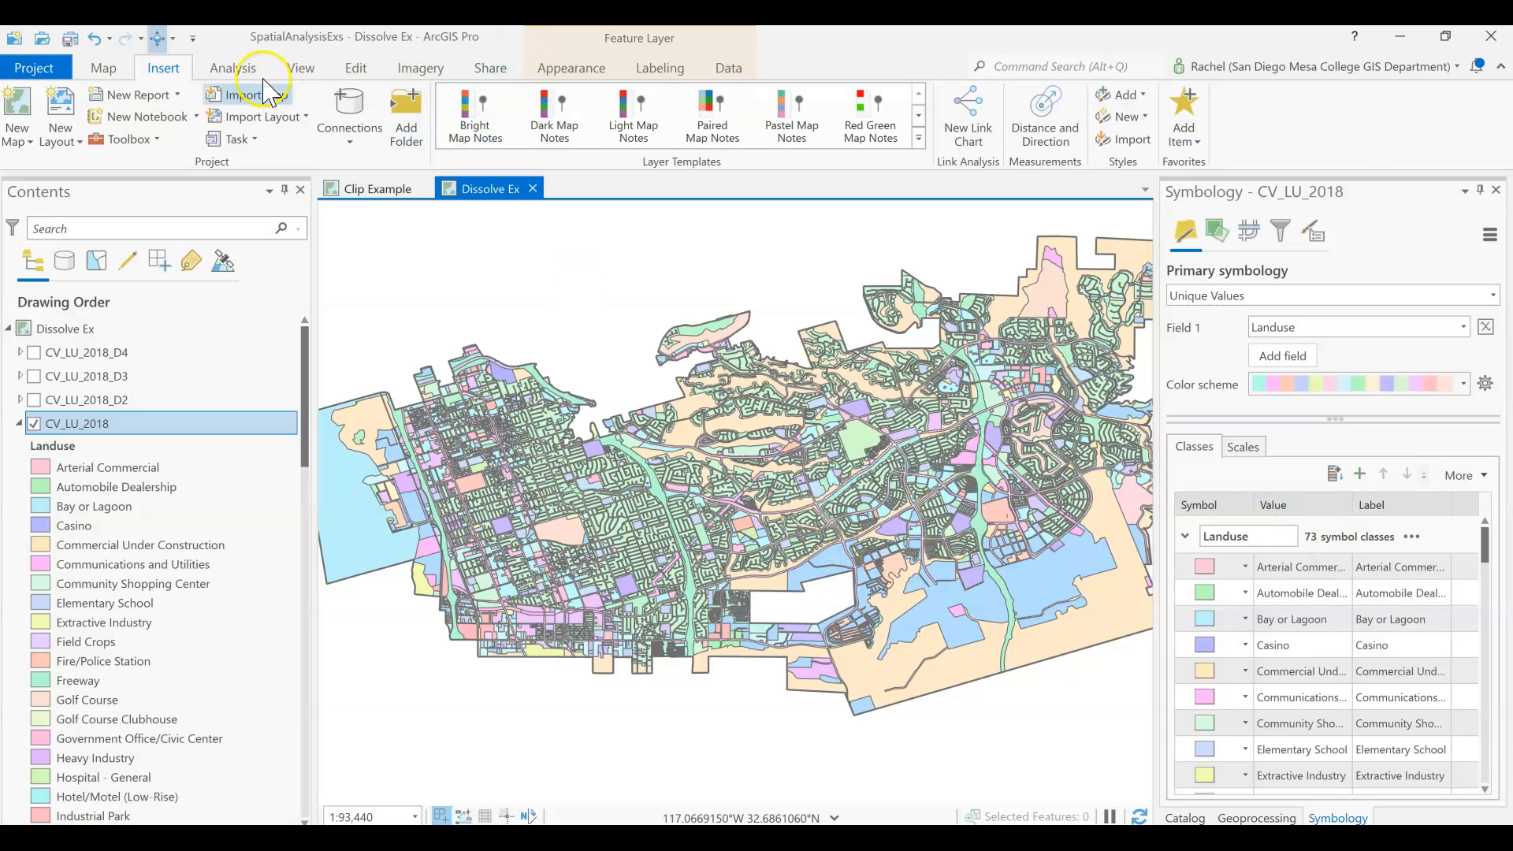
Browse the gallery of analysis tools for a Dissolve tool.
{"action": "left_click", "coordinate": [233, 67]}
{"action": "left_click", "coordinate": [656, 115]}
{"action": "left_click", "coordinate": [656, 116]}
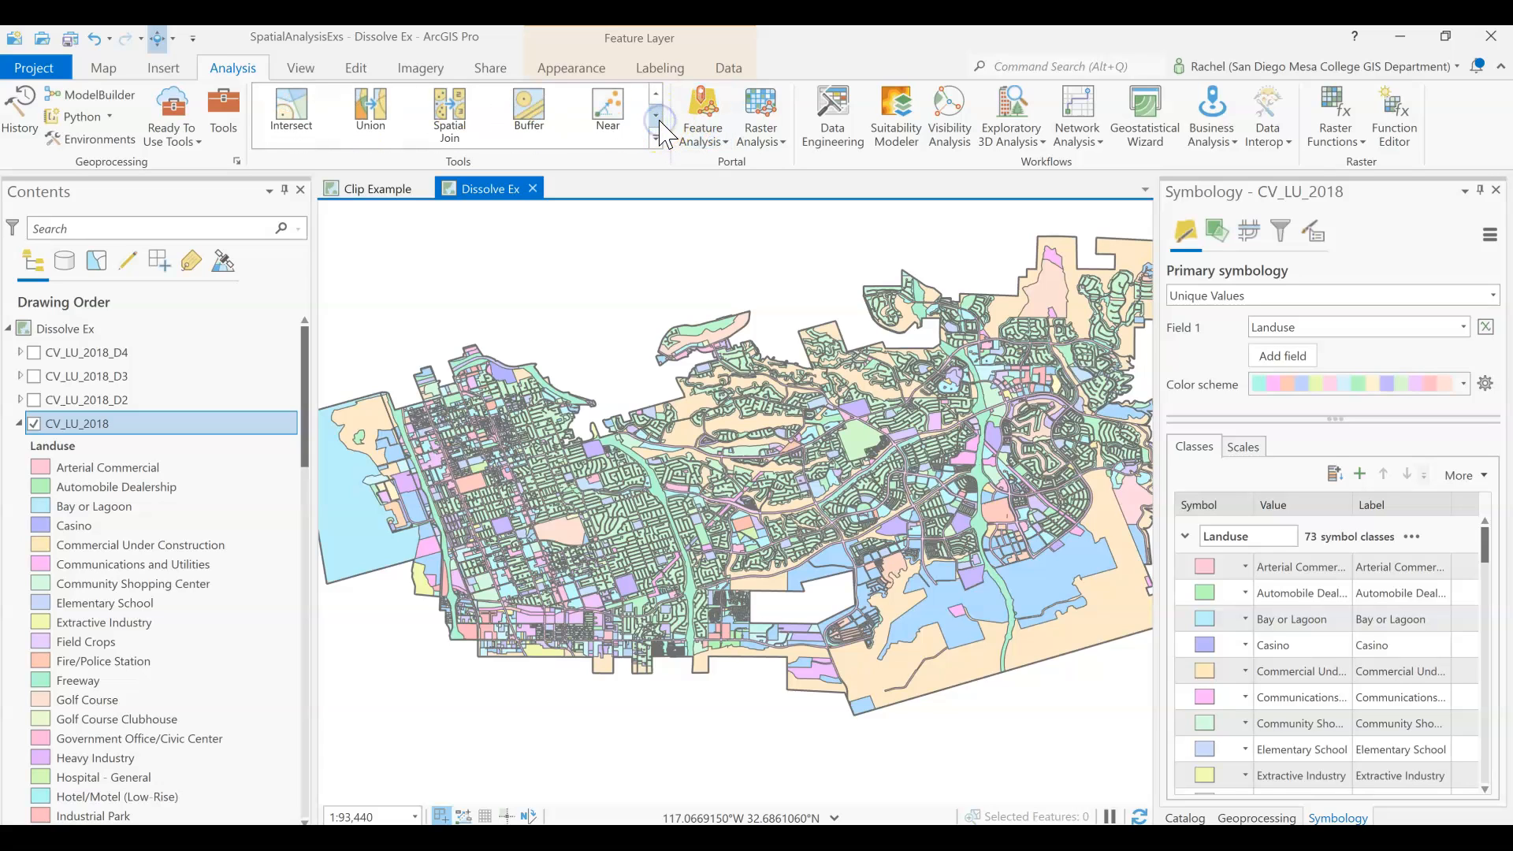
{"action": "left_click", "coordinate": [656, 115]}
{"action": "left_click", "coordinate": [655, 115]}
{"action": "left_click", "coordinate": [655, 115]}
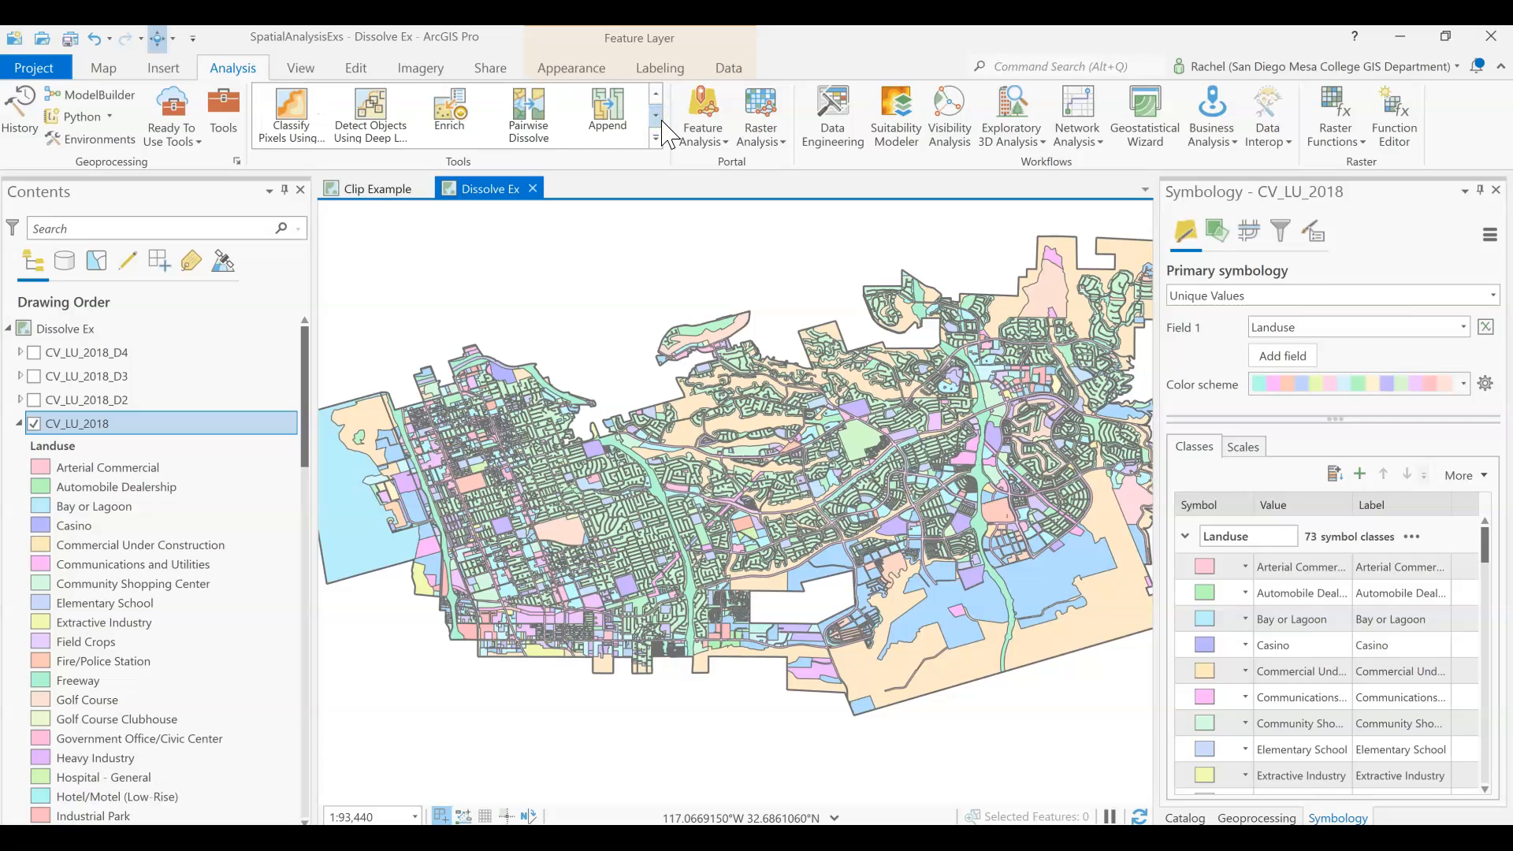
{"action": "left_click", "coordinate": [662, 121]}
{"action": "left_click", "coordinate": [662, 121]}
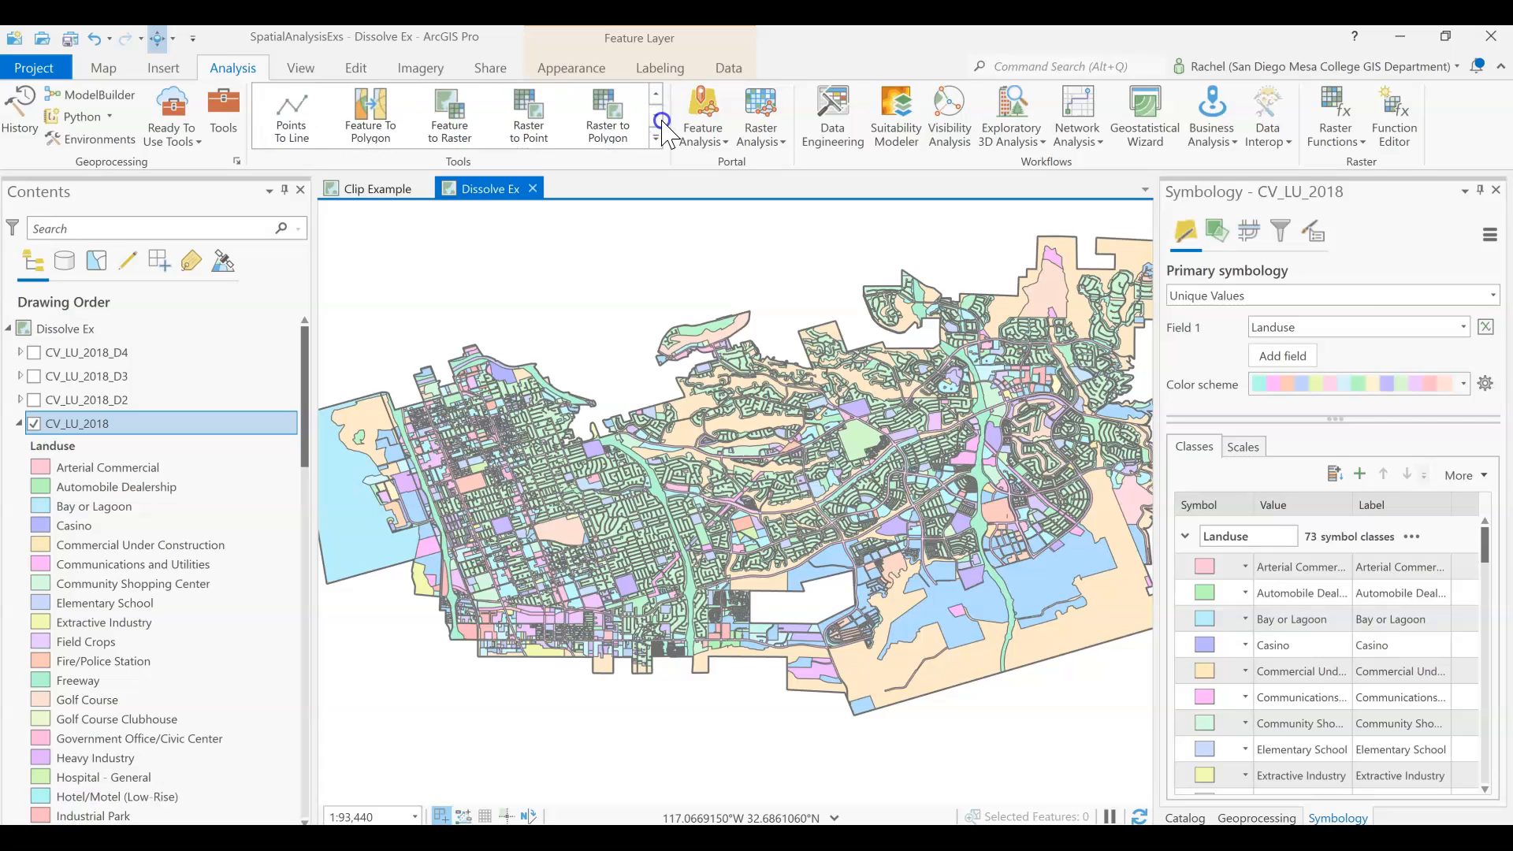
{"action": "left_click", "coordinate": [658, 91]}
{"action": "left_click", "coordinate": [658, 90]}
{"action": "left_click", "coordinate": [658, 90]}
{"action": "left_click", "coordinate": [658, 91]}
{"action": "left_click", "coordinate": [658, 91]}
{"action": "left_click", "coordinate": [658, 90]}
{"action": "left_click", "coordinate": [658, 90]}
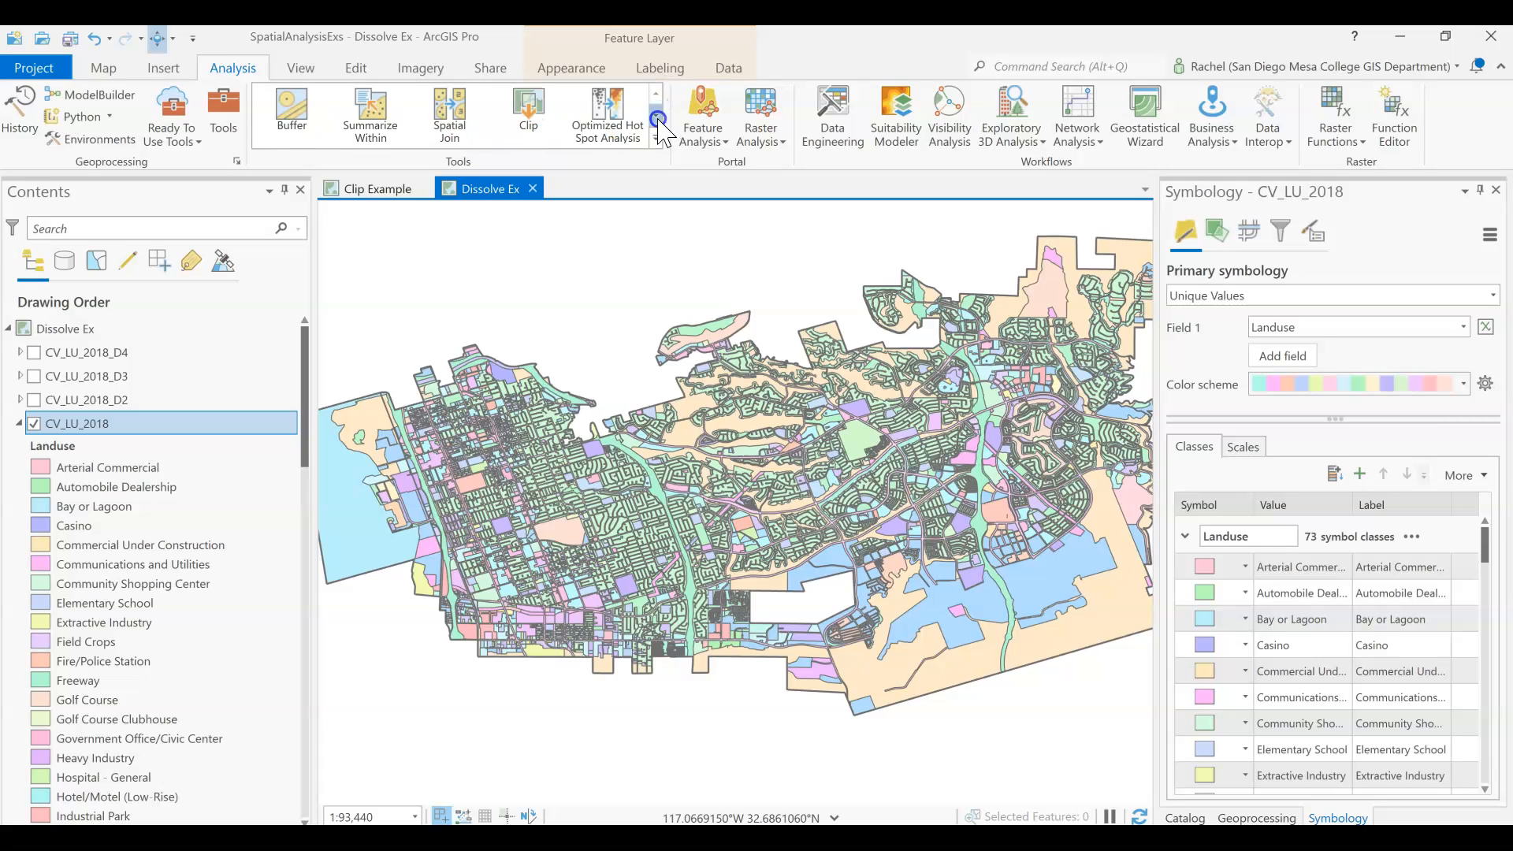
{"action": "left_click", "coordinate": [658, 120]}
{"action": "left_click", "coordinate": [658, 119]}
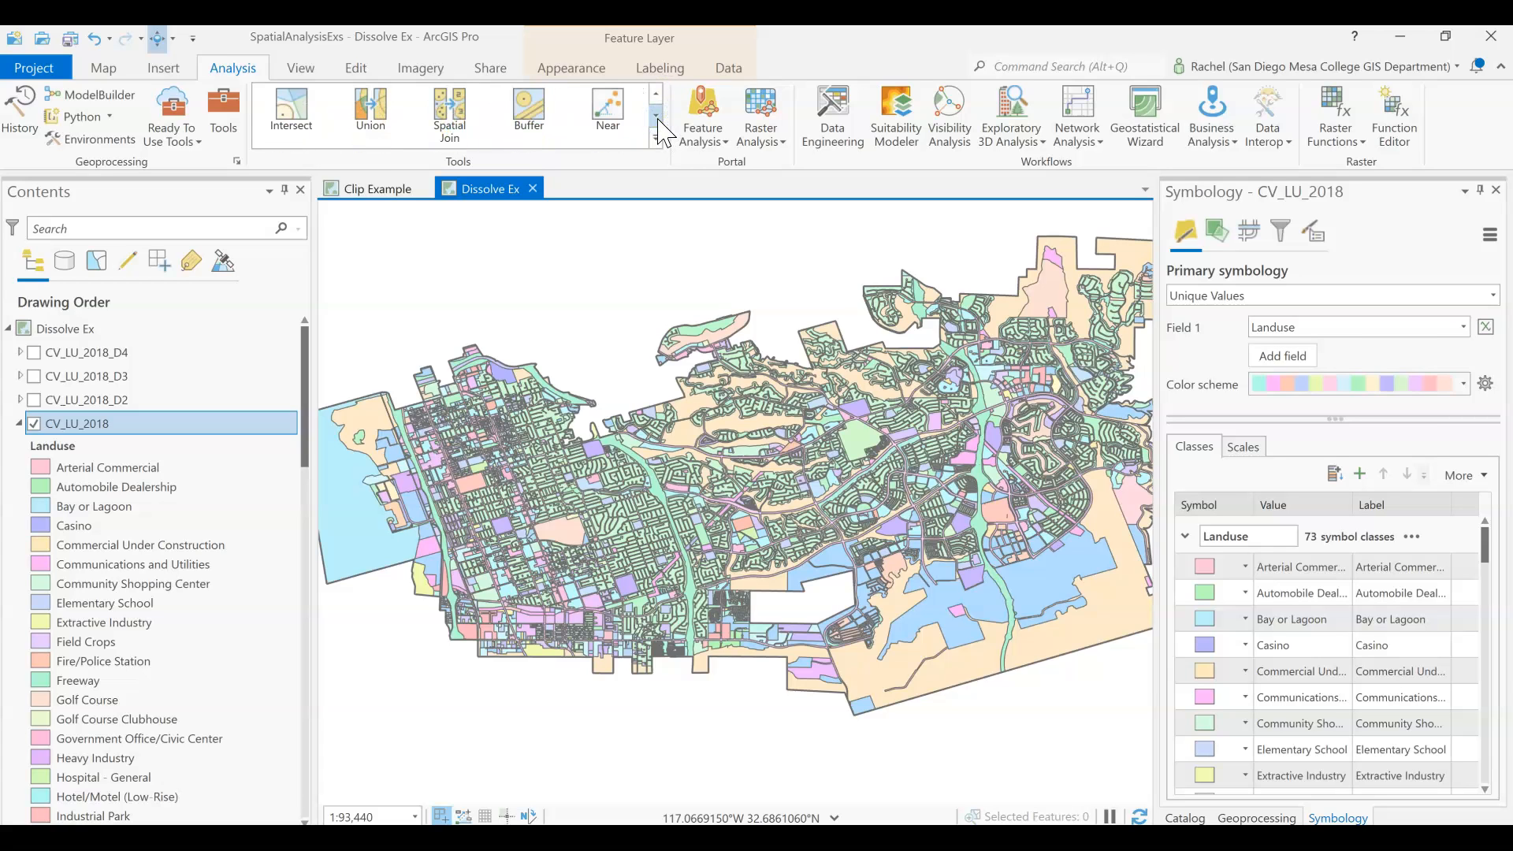
{"action": "left_click", "coordinate": [658, 119]}
{"action": "left_click", "coordinate": [658, 119]}
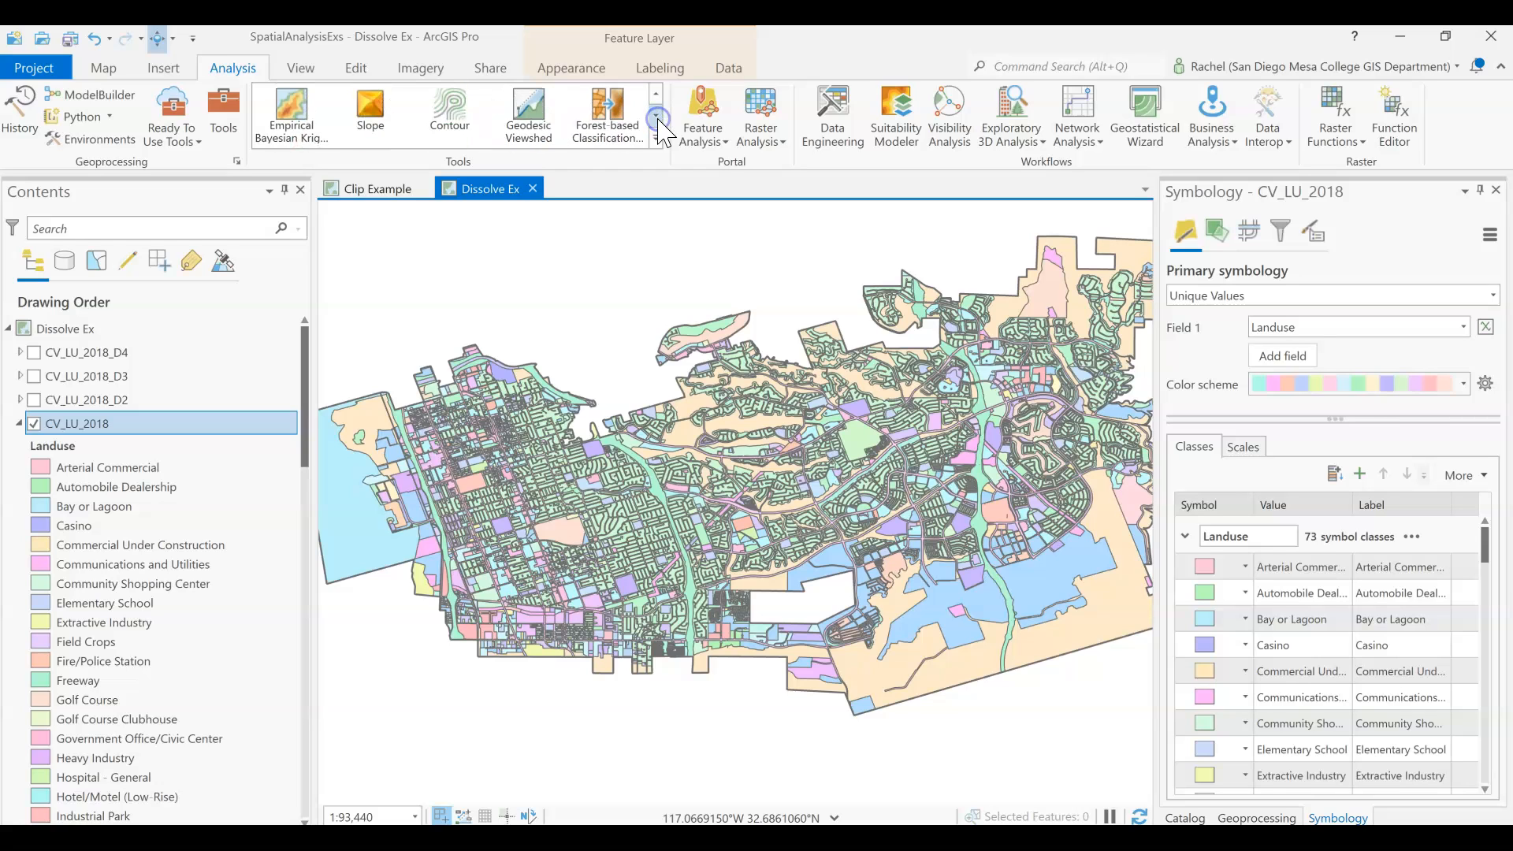
{"action": "left_click", "coordinate": [658, 119]}
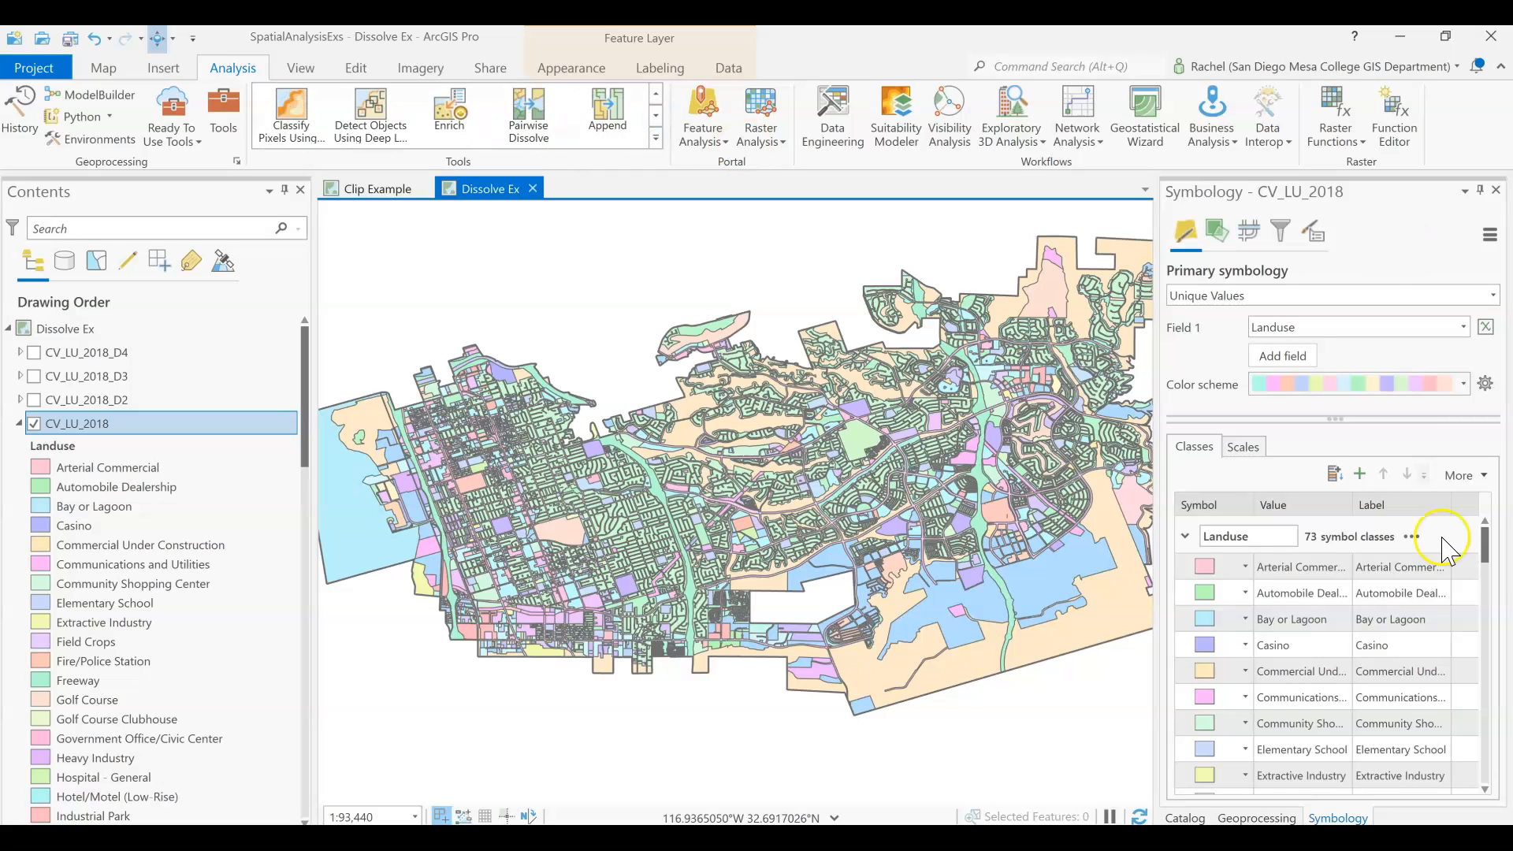
Set up the Data Management Dissolve tool with CV_LU_2018 as the input features and Landuse as the dissolve field.
{"action": "left_click", "coordinate": [1254, 818]}
{"action": "left_click", "coordinate": [1175, 228]}
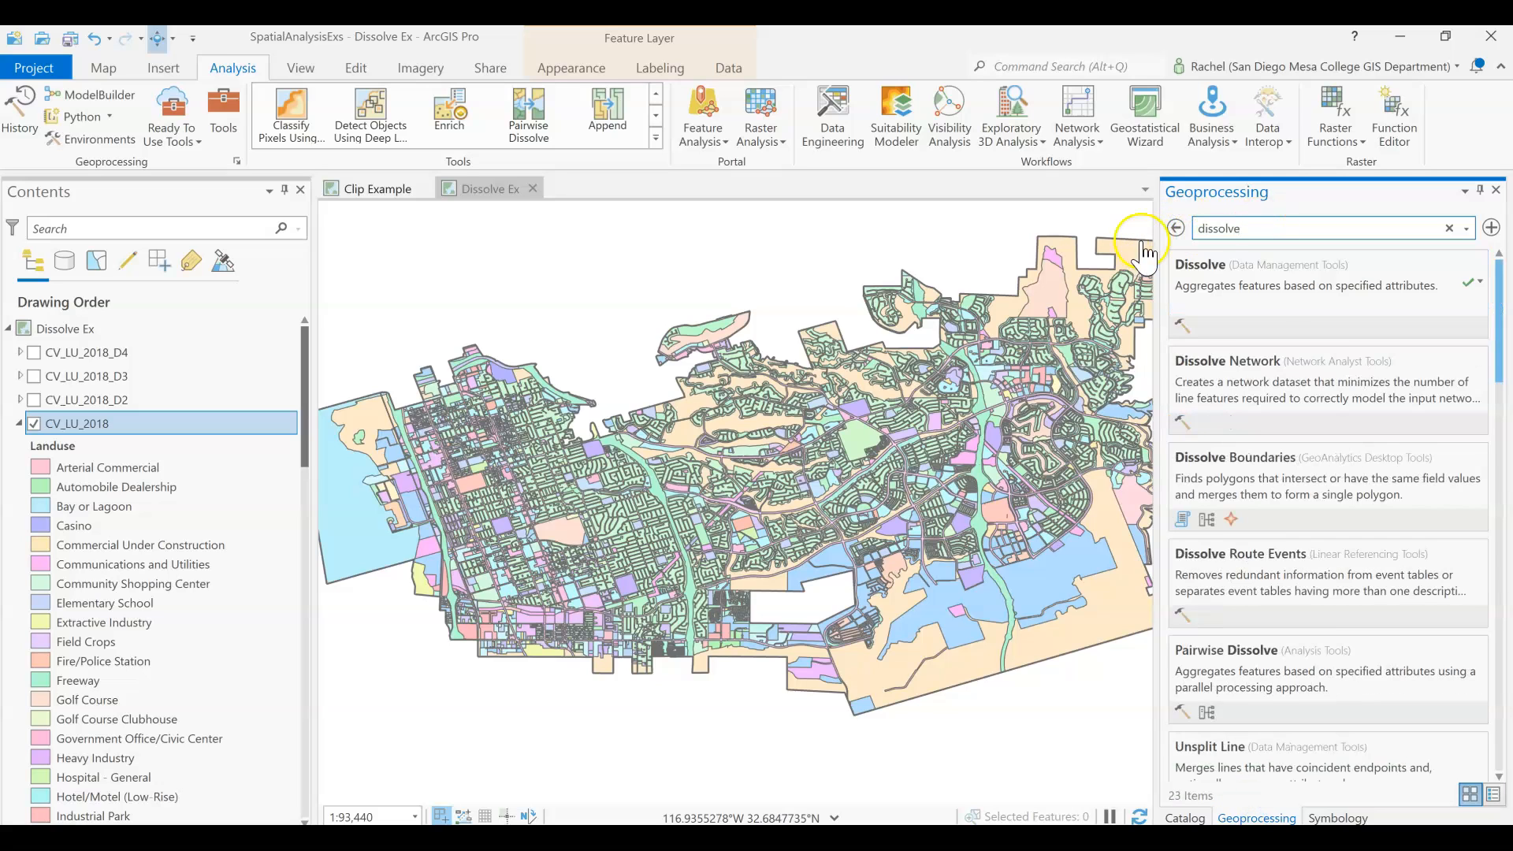
{"action": "left_click", "coordinate": [1285, 313]}
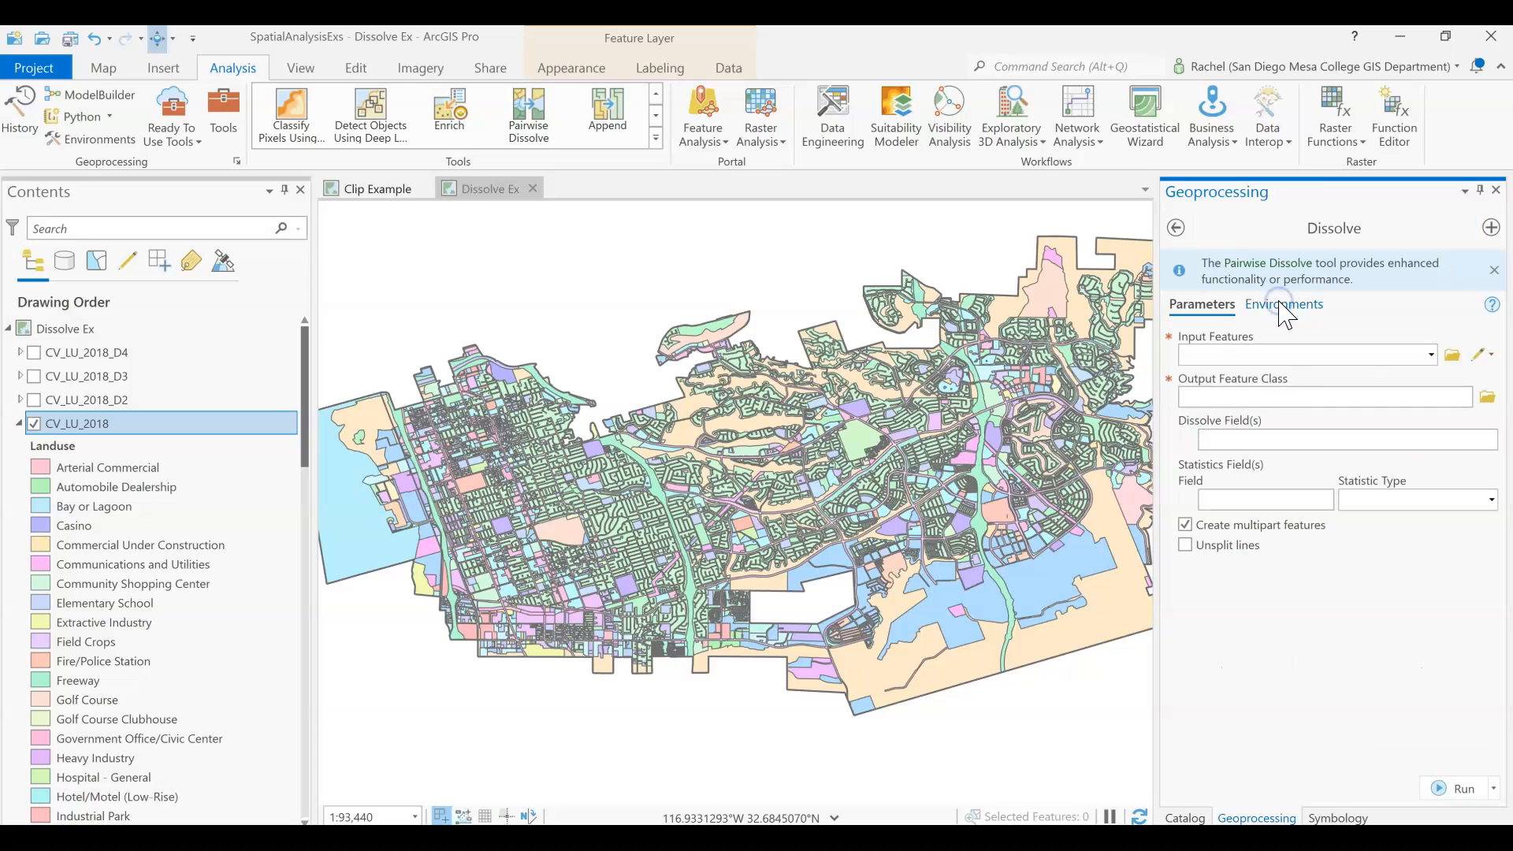
{"action": "left_click", "coordinate": [1433, 356]}
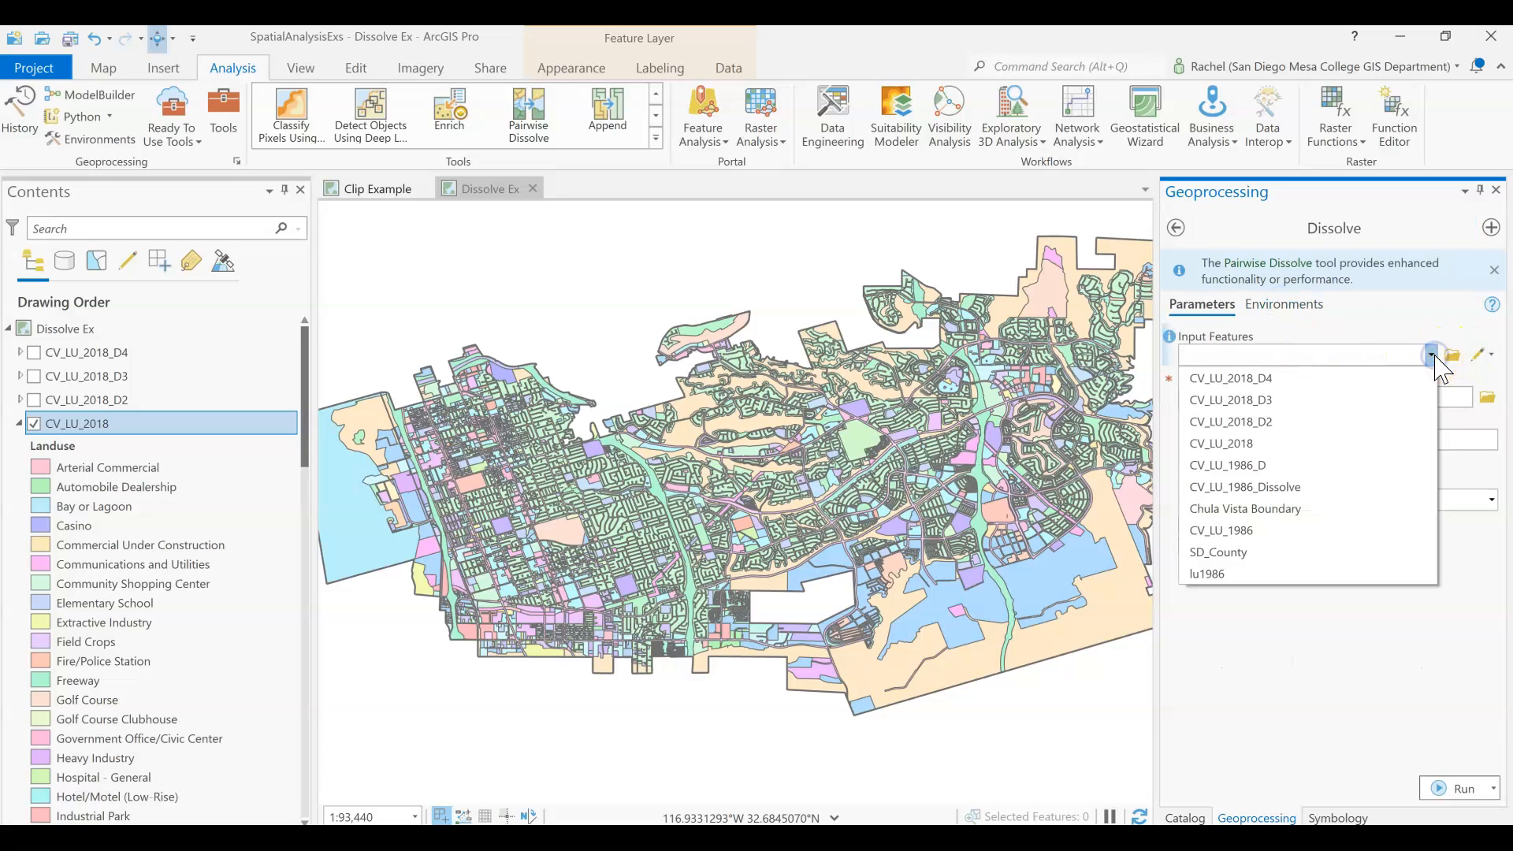
{"action": "left_click", "coordinate": [1226, 443]}
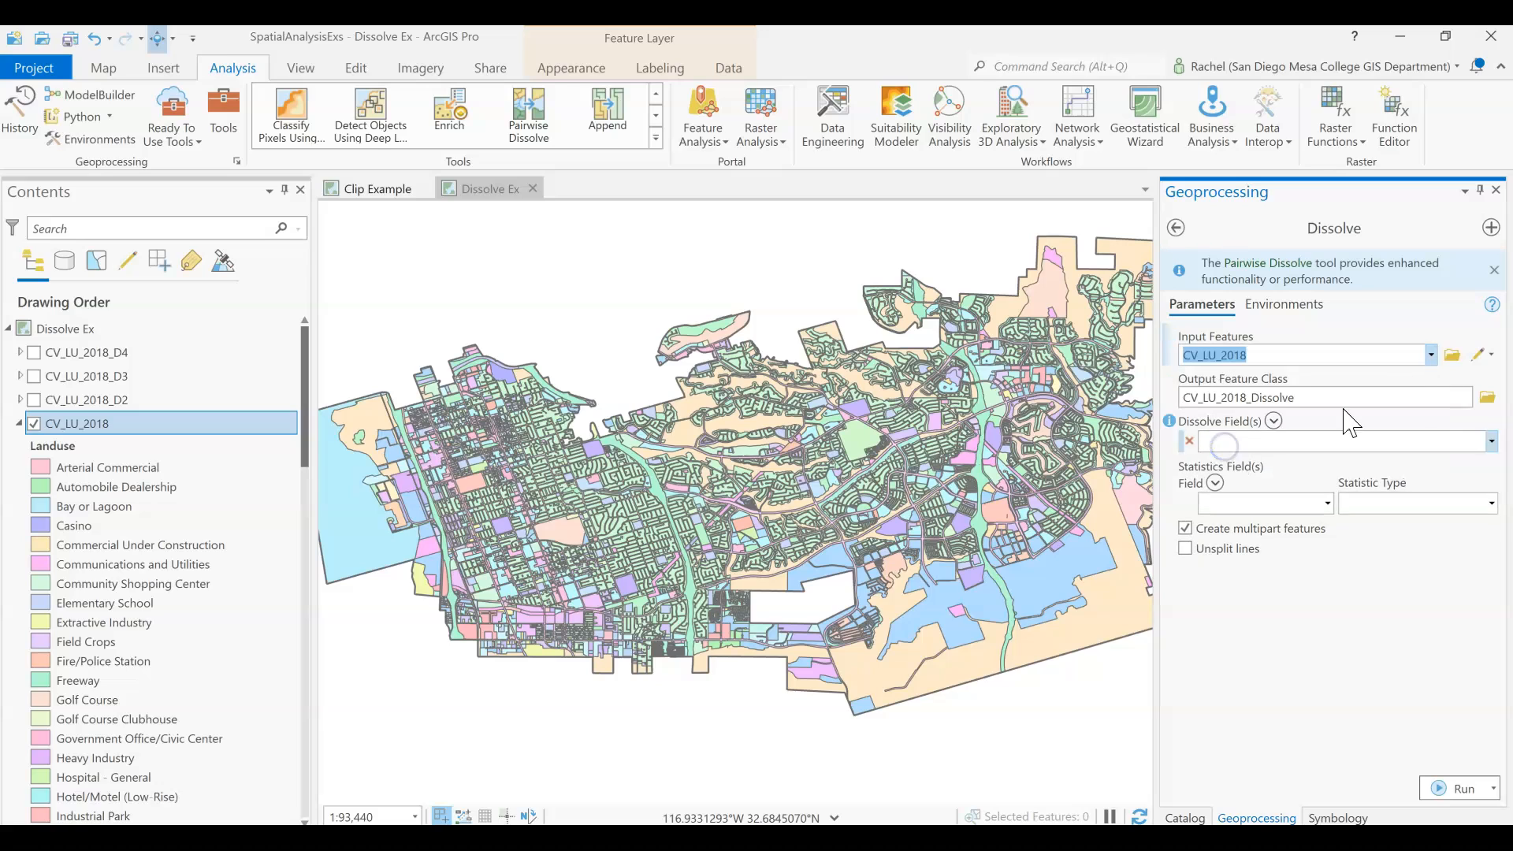
{"action": "left_click", "coordinate": [1489, 443]}
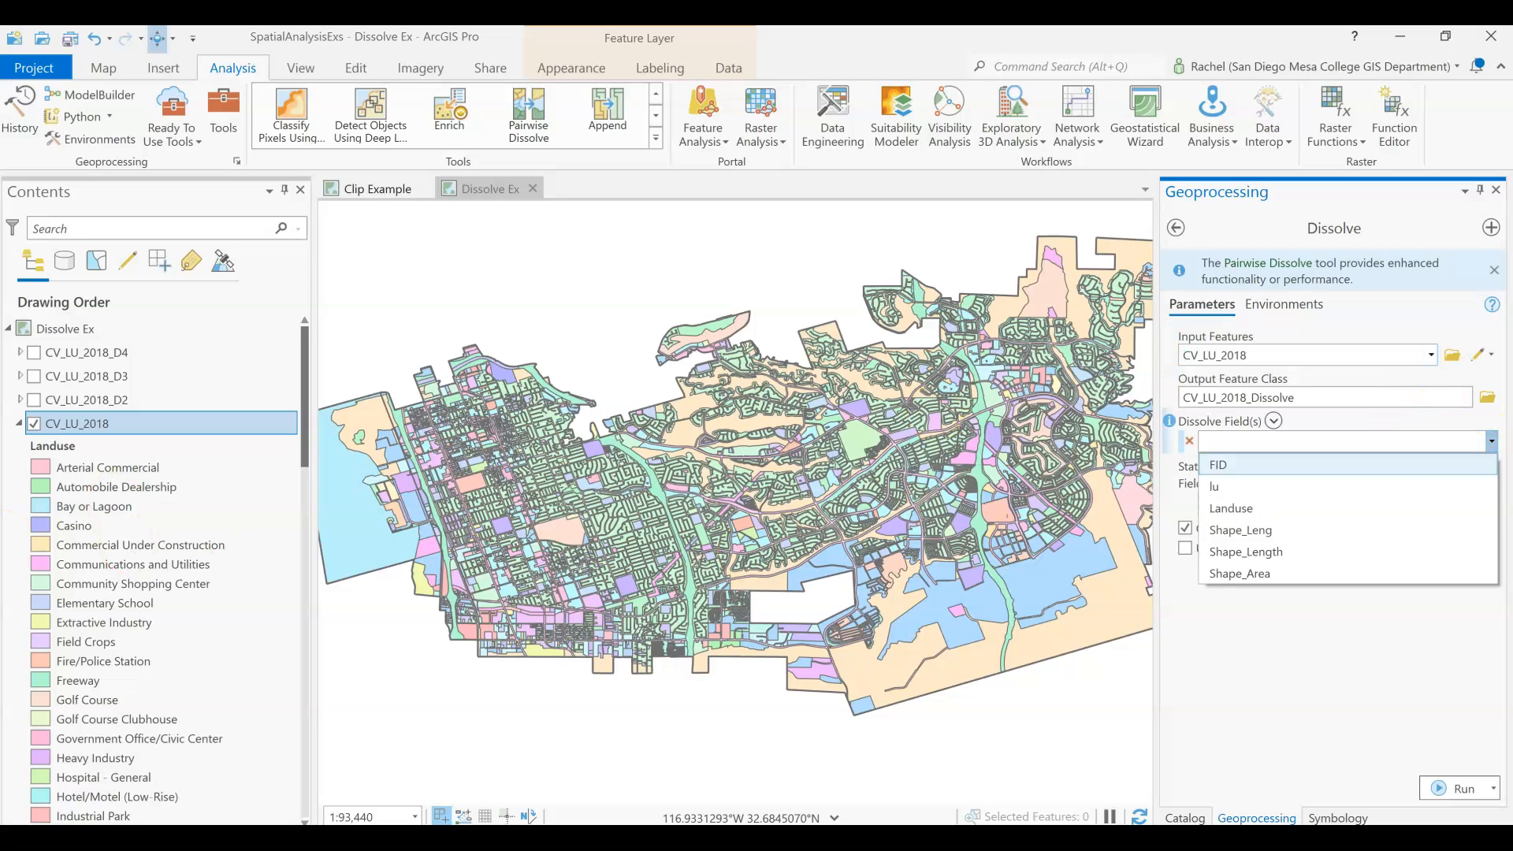
{"action": "left_click", "coordinate": [1231, 509]}
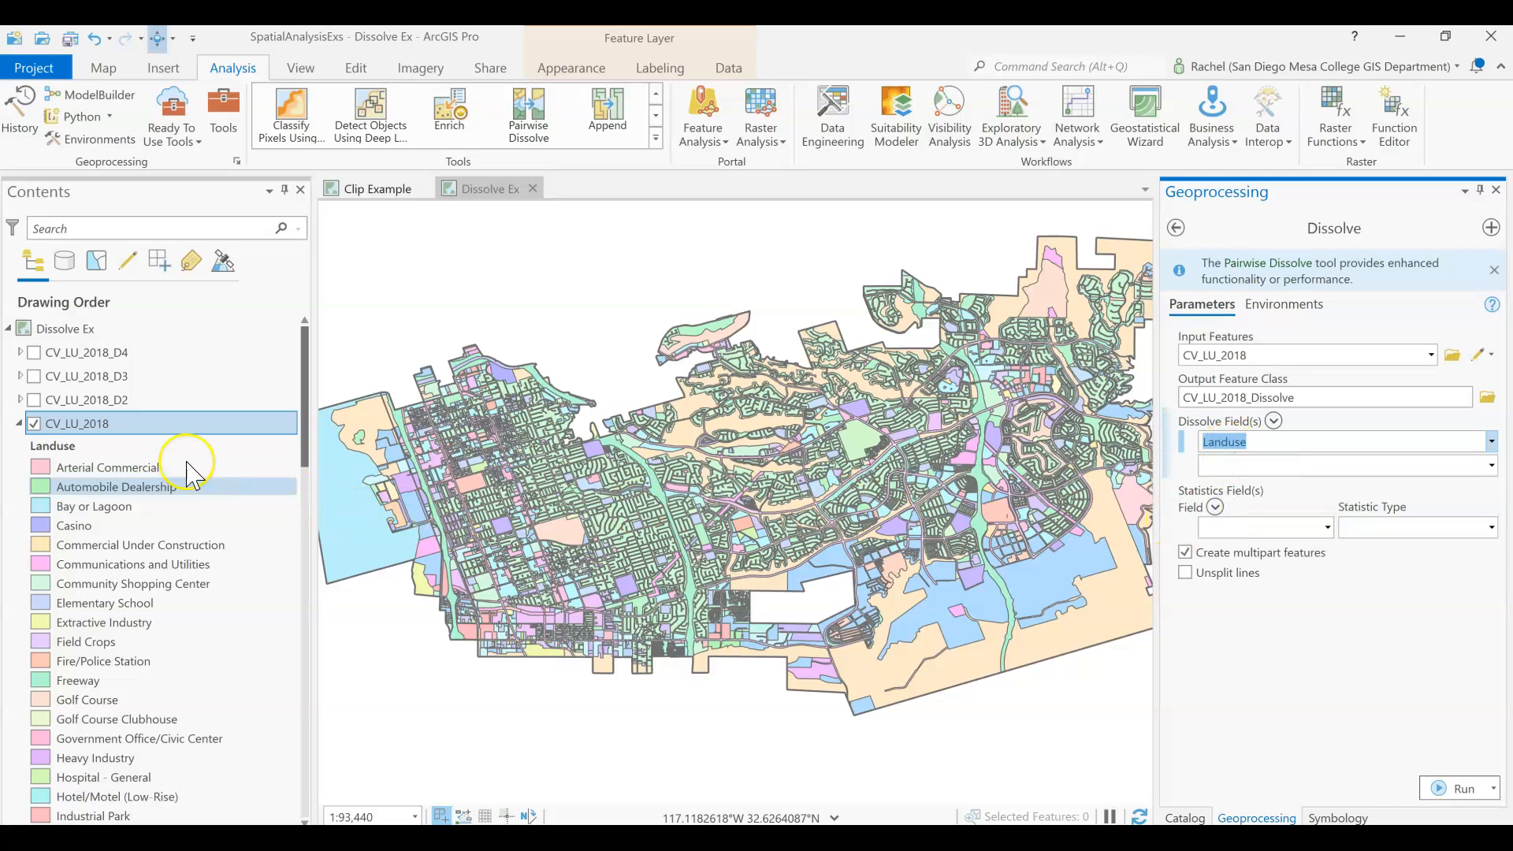
Open the attribute table of CV_LU_2018, compare the lu and Landuse values across its records, and close the table.
{"action": "right_click", "coordinate": [124, 423]}
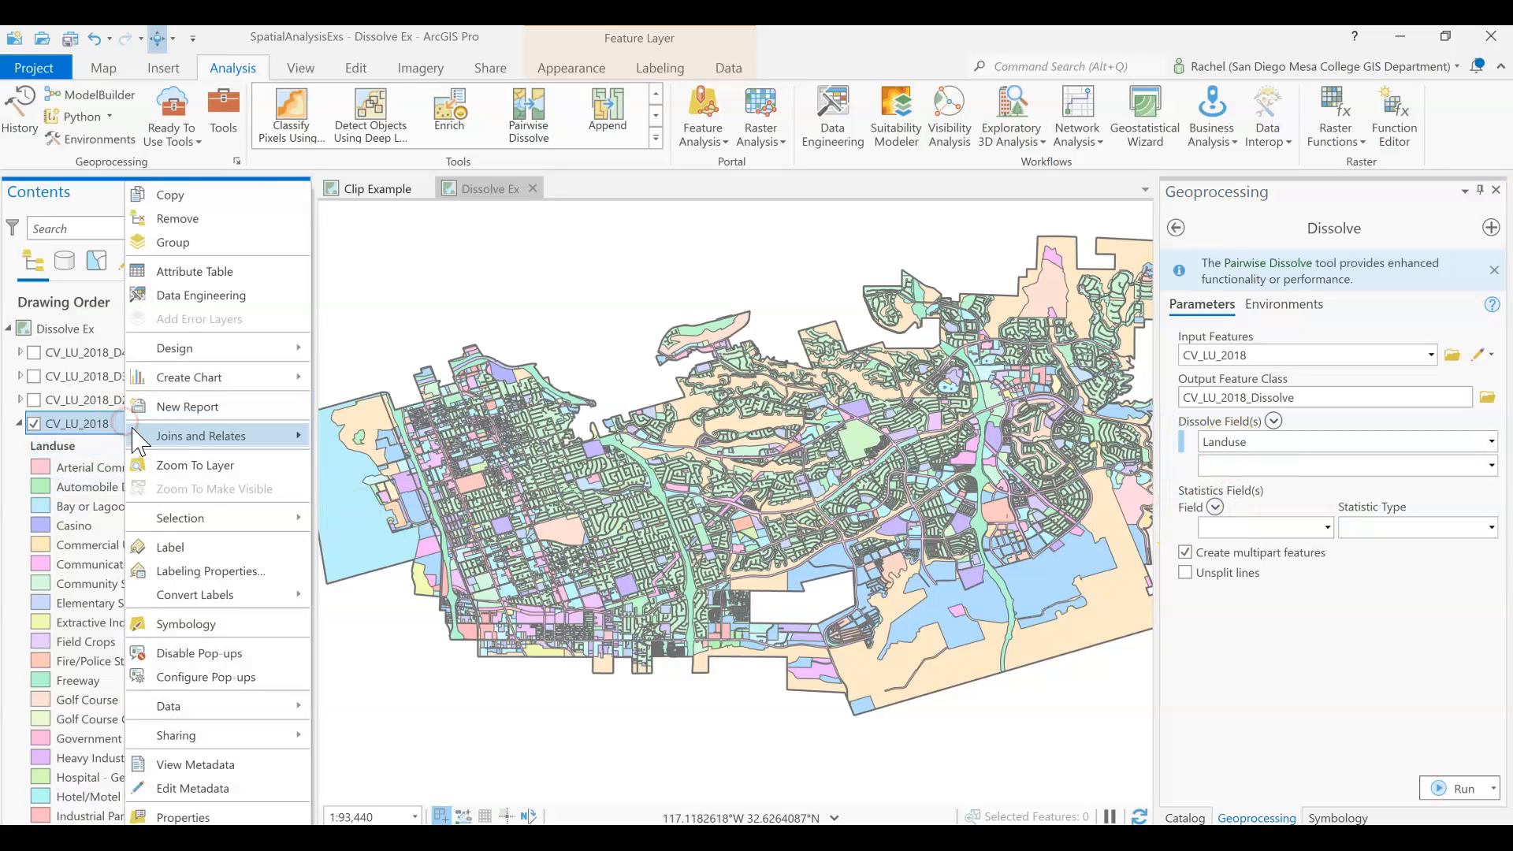
{"action": "left_click", "coordinate": [190, 273]}
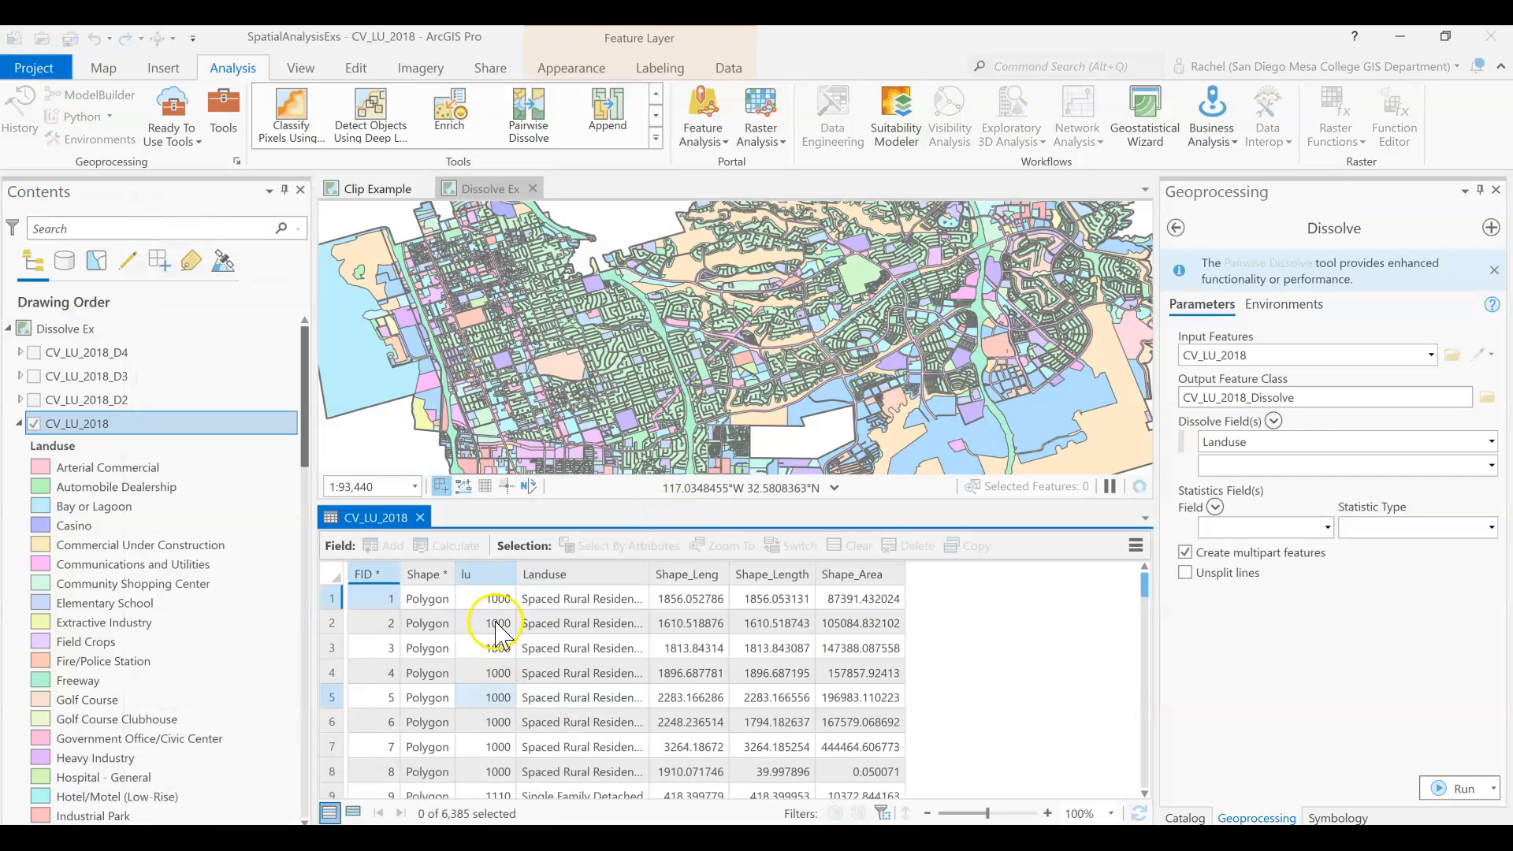
{"action": "scroll", "coordinate": [498, 670], "scroll_direction": "down", "scroll_amount": 5}
{"action": "scroll", "coordinate": [498, 707], "scroll_direction": "down", "scroll_amount": 13}
{"action": "scroll", "coordinate": [498, 707], "scroll_direction": "down", "scroll_amount": 20}
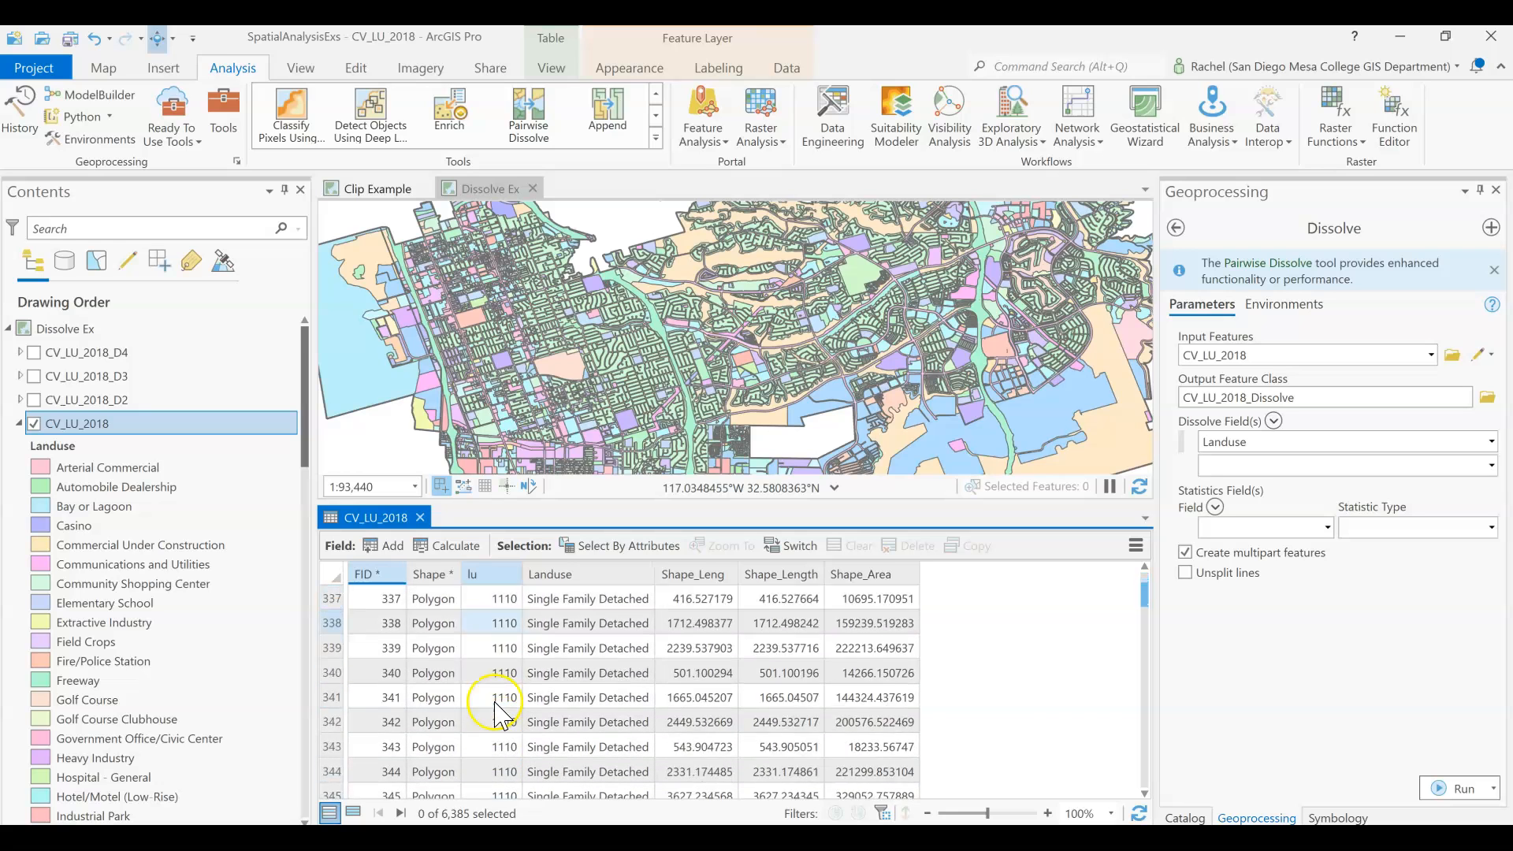
{"action": "scroll", "coordinate": [498, 707], "scroll_direction": "down", "scroll_amount": 13}
{"action": "left_click_drag", "start_coordinate": [1145, 607], "coordinate": [1125, 544]}
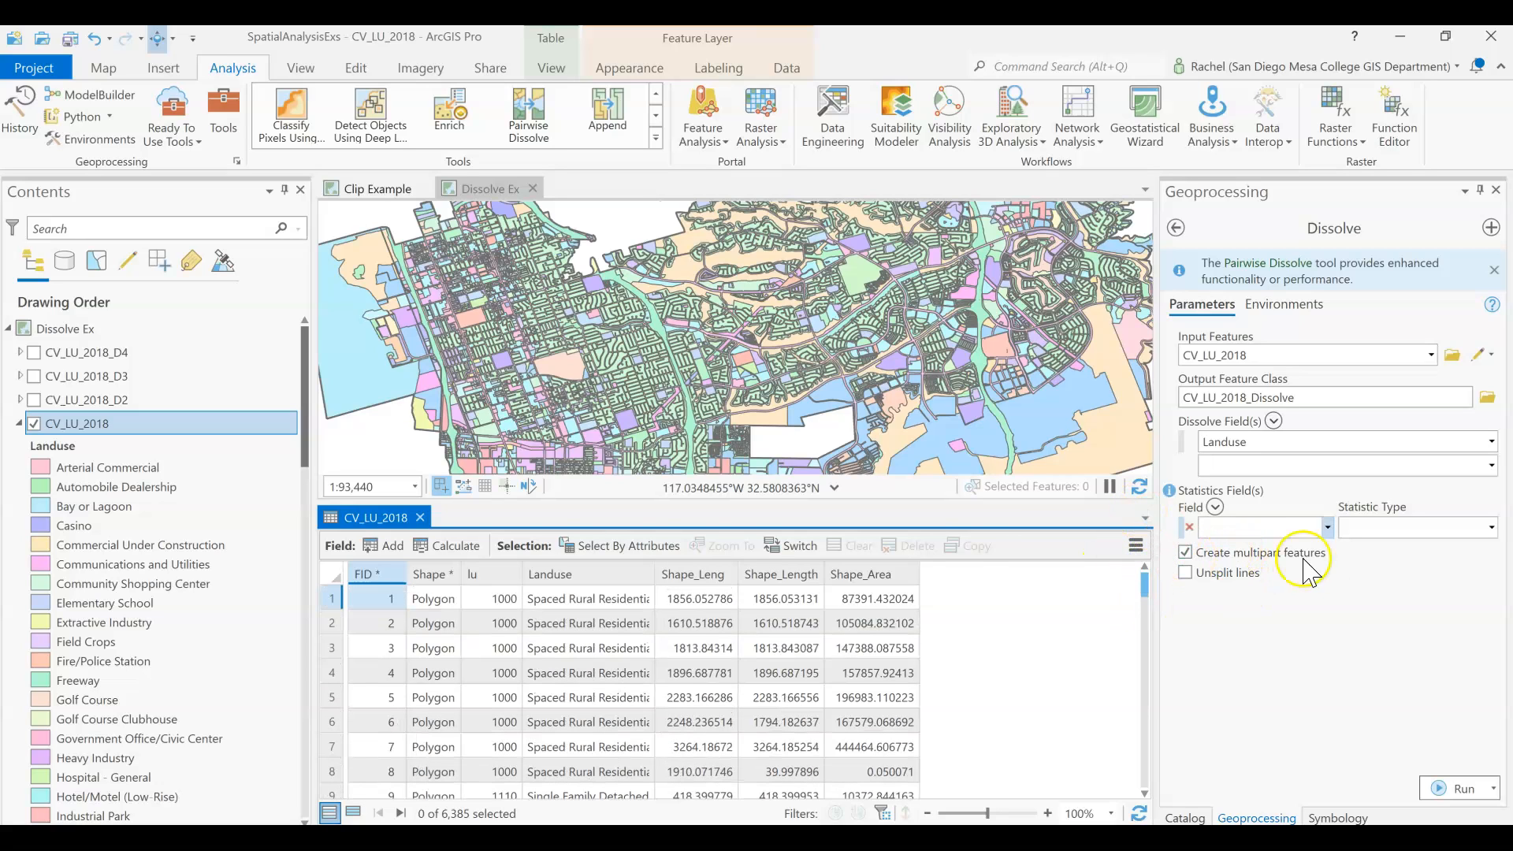
{"action": "left_click", "coordinate": [419, 518]}
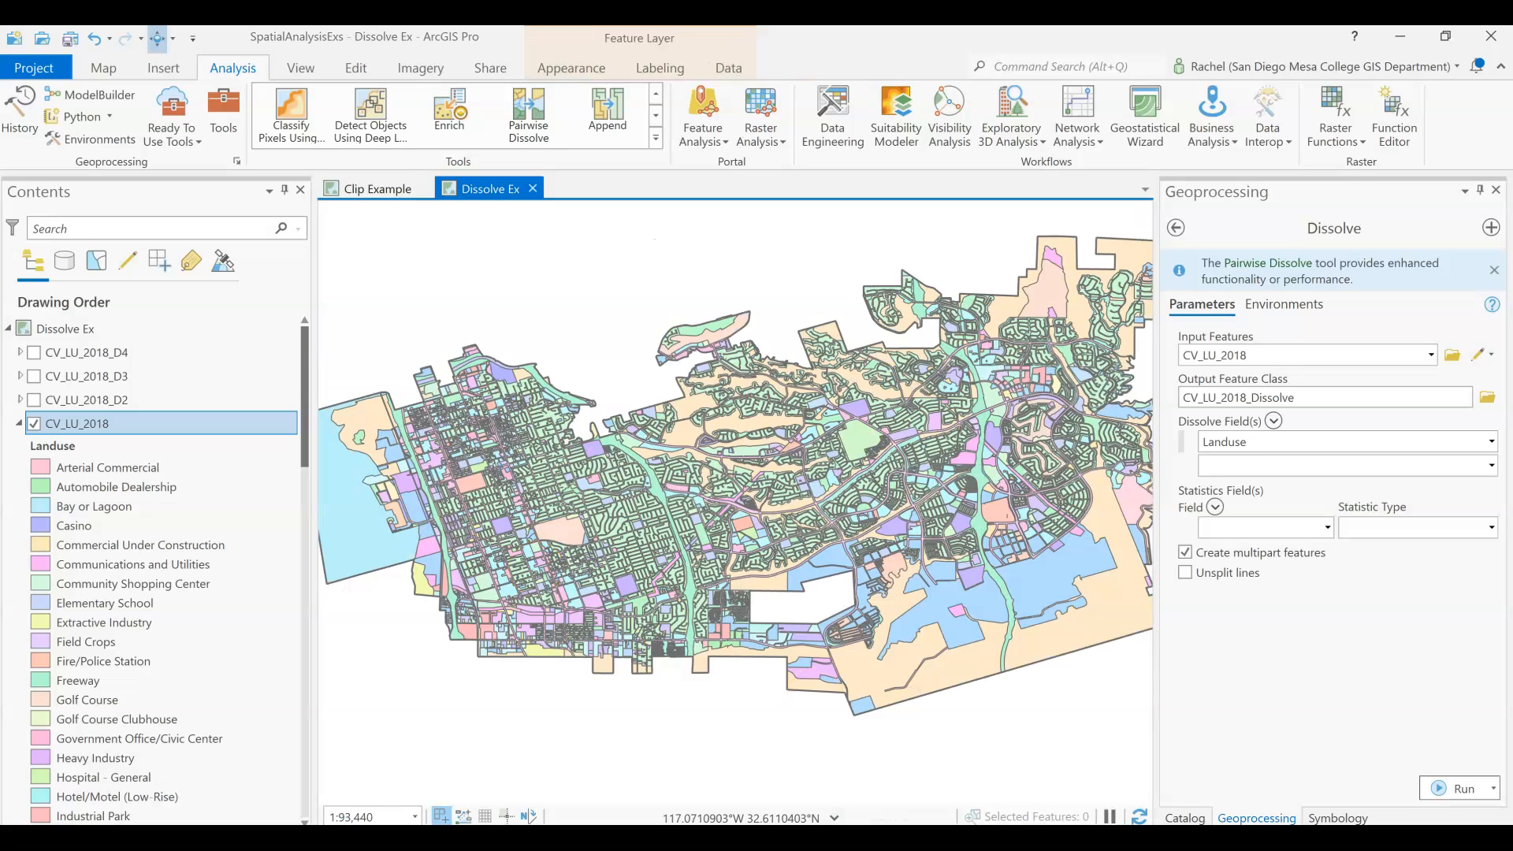
Run the Dissolve to create CV_LU_2018_Dissolve, expand the new layer's legend, and open its attribute table.
{"action": "left_click", "coordinate": [1447, 793]}
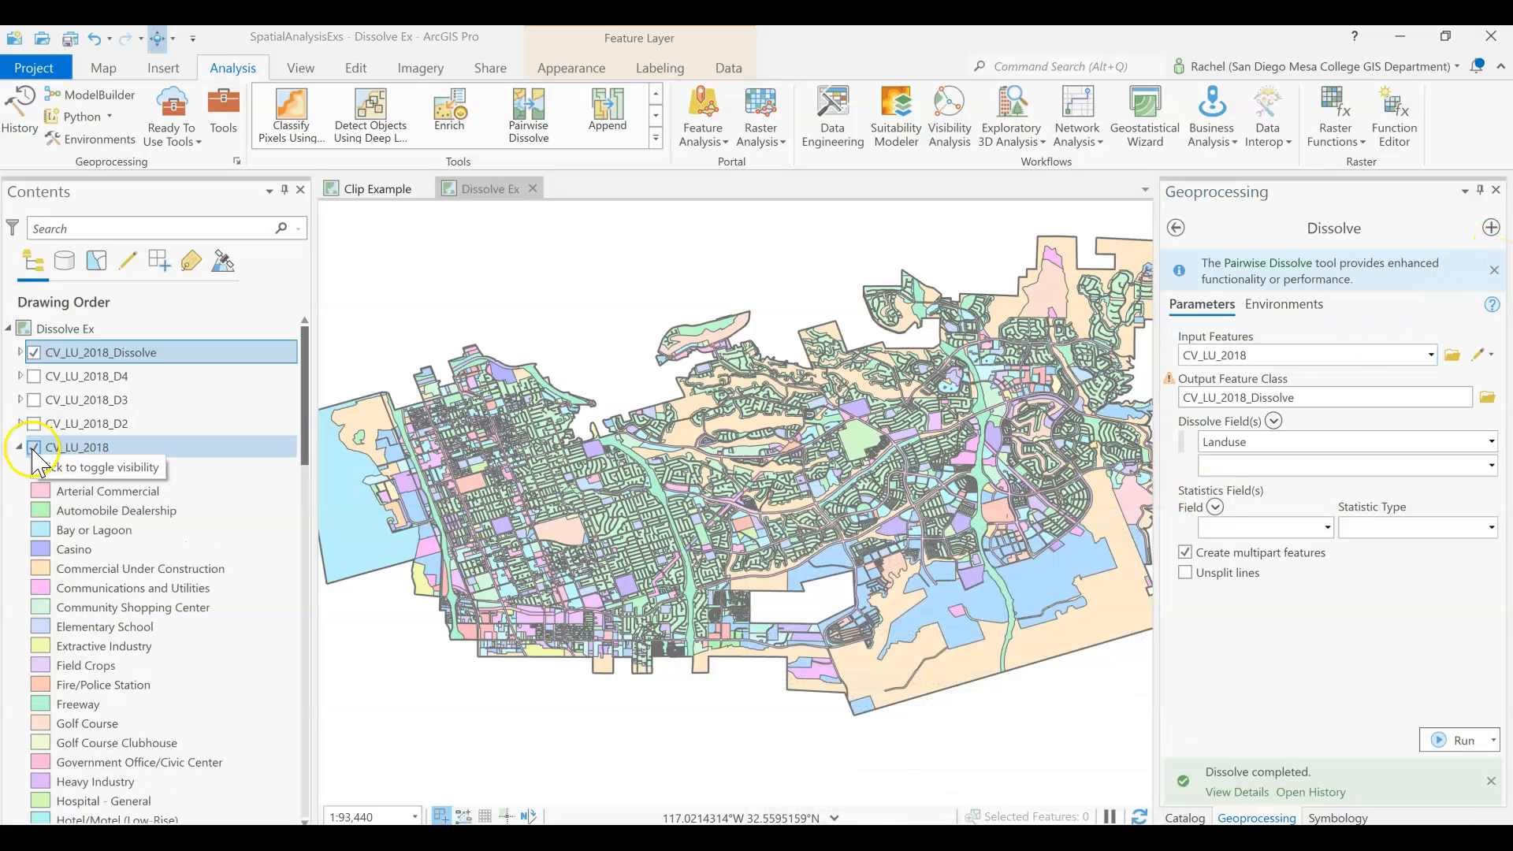
{"action": "left_click", "coordinate": [21, 353]}
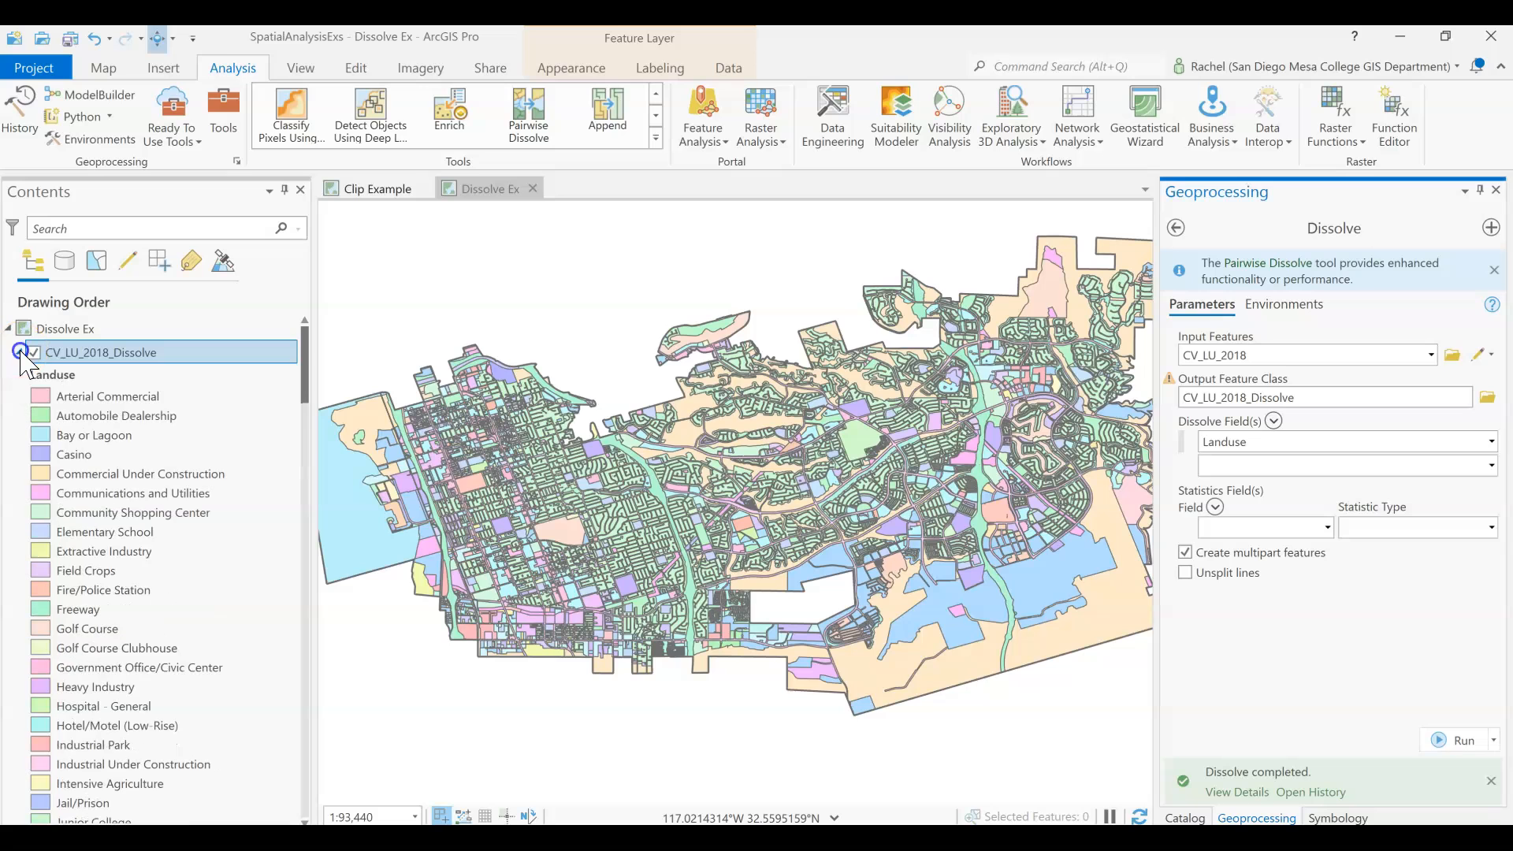
{"action": "right_click", "coordinate": [102, 361]}
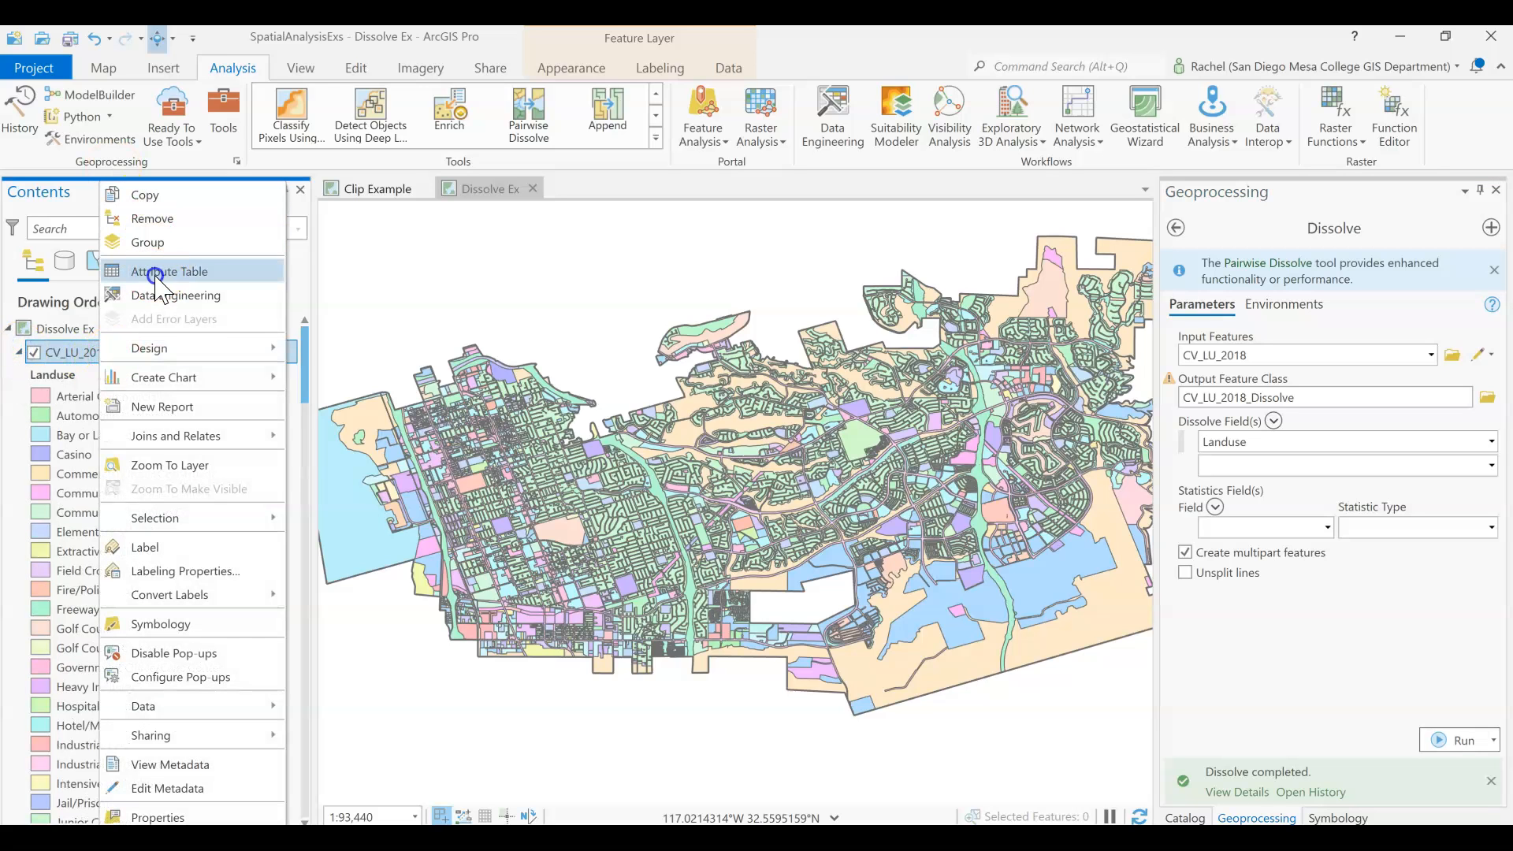
{"action": "left_click", "coordinate": [159, 277]}
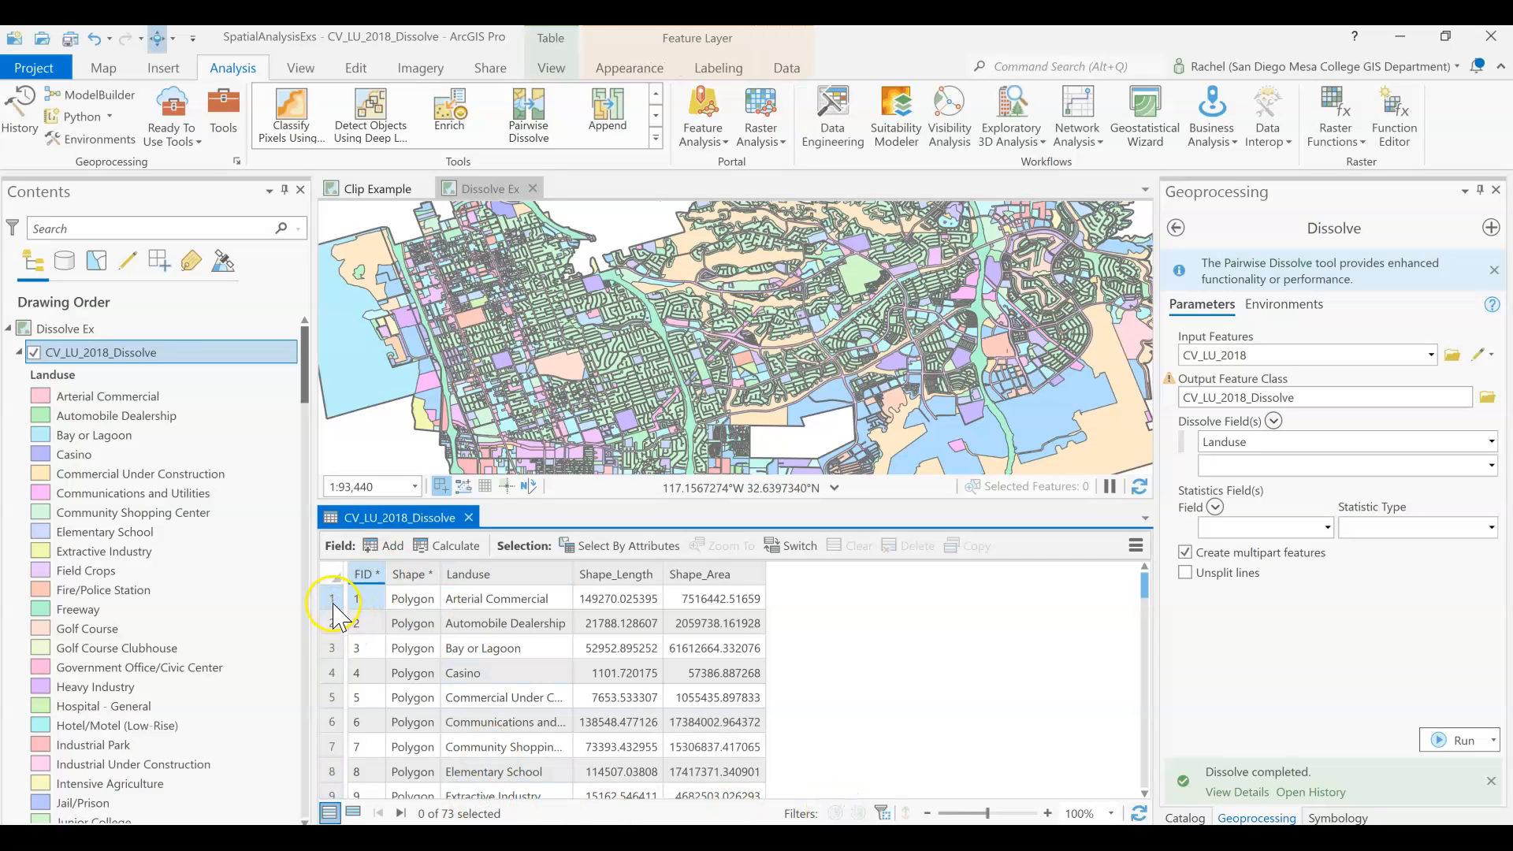
Select the Bay or Lagoon record in the CV_LU_2018_Dissolve table to locate its polygons on the map.
{"action": "left_click", "coordinate": [333, 648]}
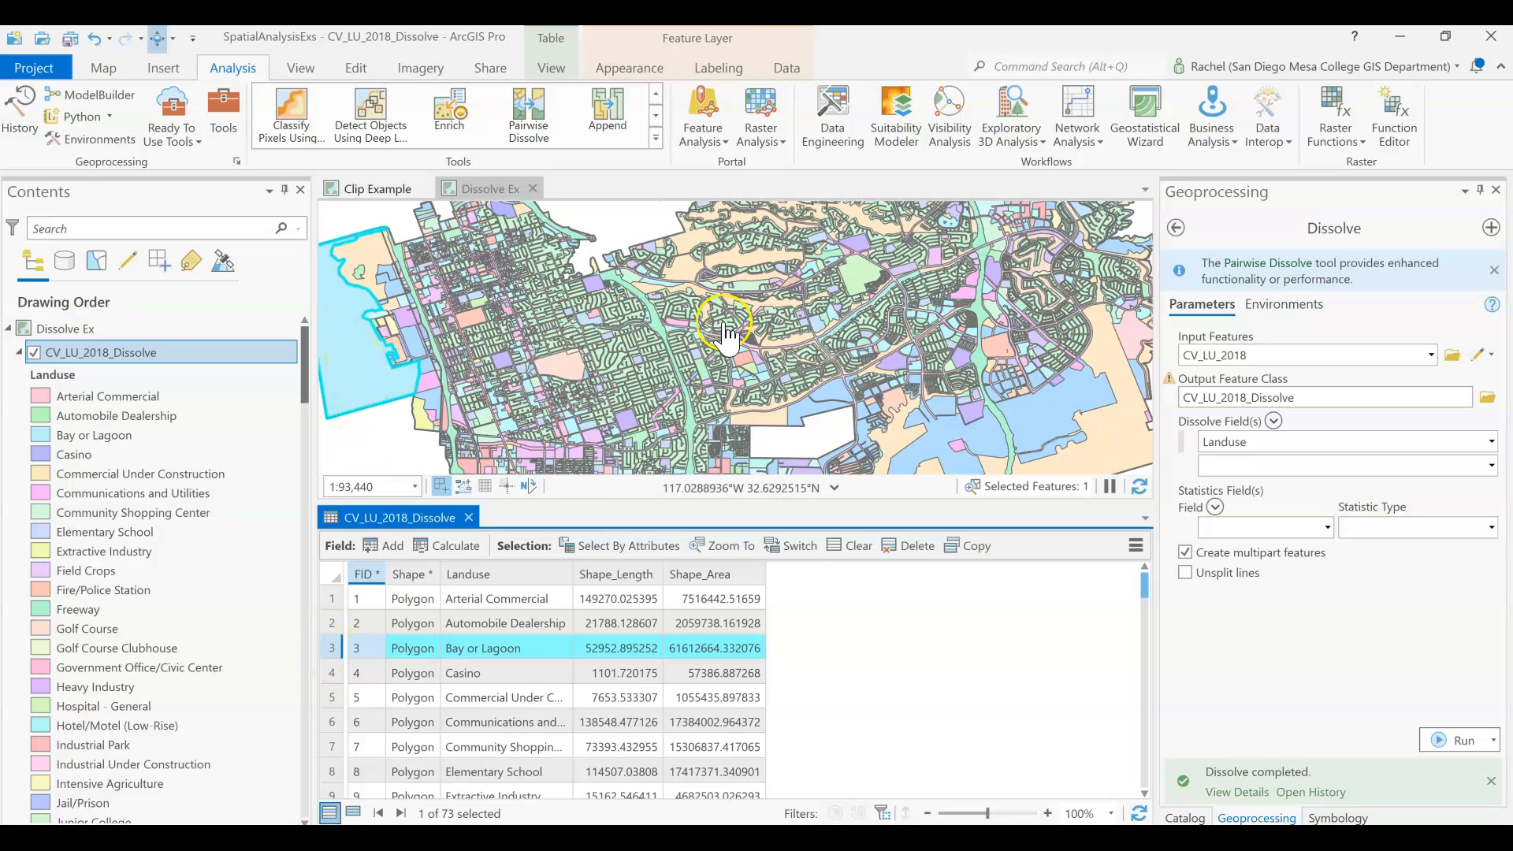
{"action": "scroll", "coordinate": [727, 337], "scroll_direction": "down", "scroll_amount": 2}
{"action": "scroll", "coordinate": [727, 337], "scroll_direction": "down", "scroll_amount": 1}
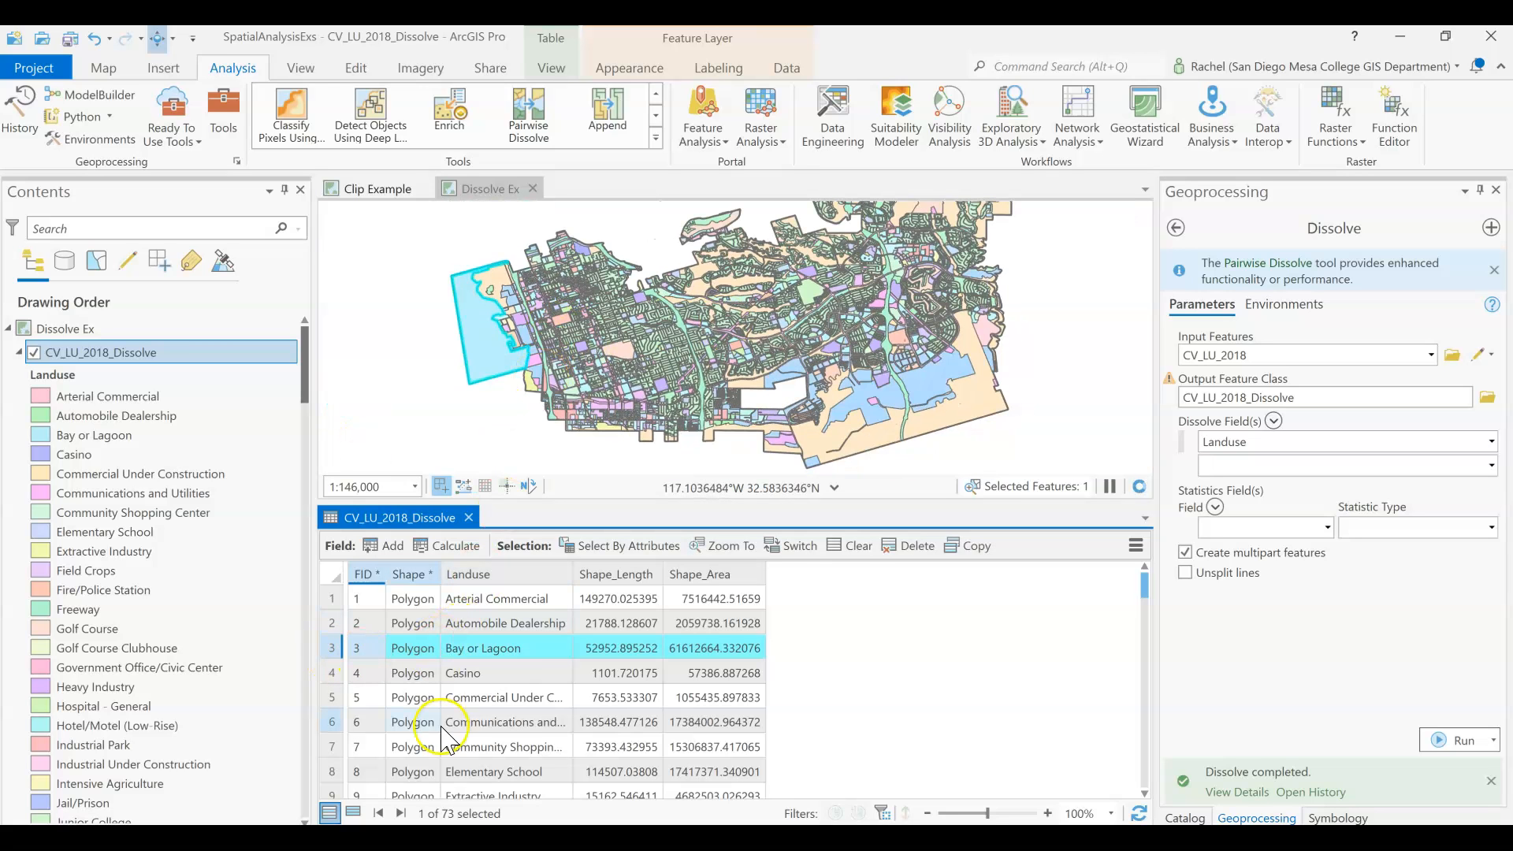
Select the Heavy Industry record in the CV_LU_2018_Dissolve table to locate its polygons on the map.
{"action": "scroll", "coordinate": [441, 745], "scroll_direction": "down", "scroll_amount": 1}
{"action": "scroll", "coordinate": [441, 745], "scroll_direction": "down", "scroll_amount": 4}
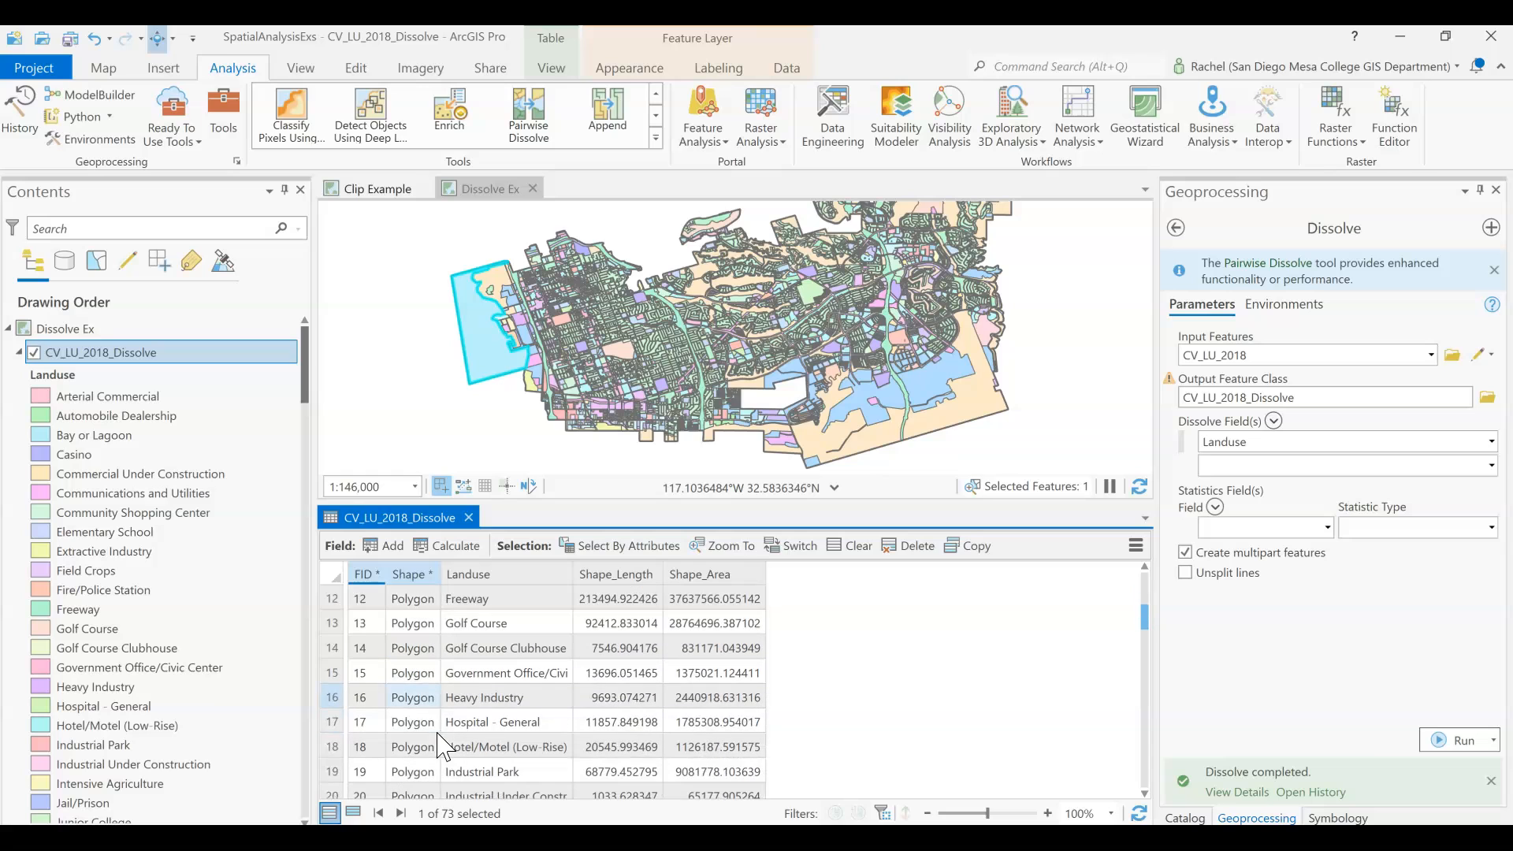
{"action": "left_click", "coordinate": [331, 698]}
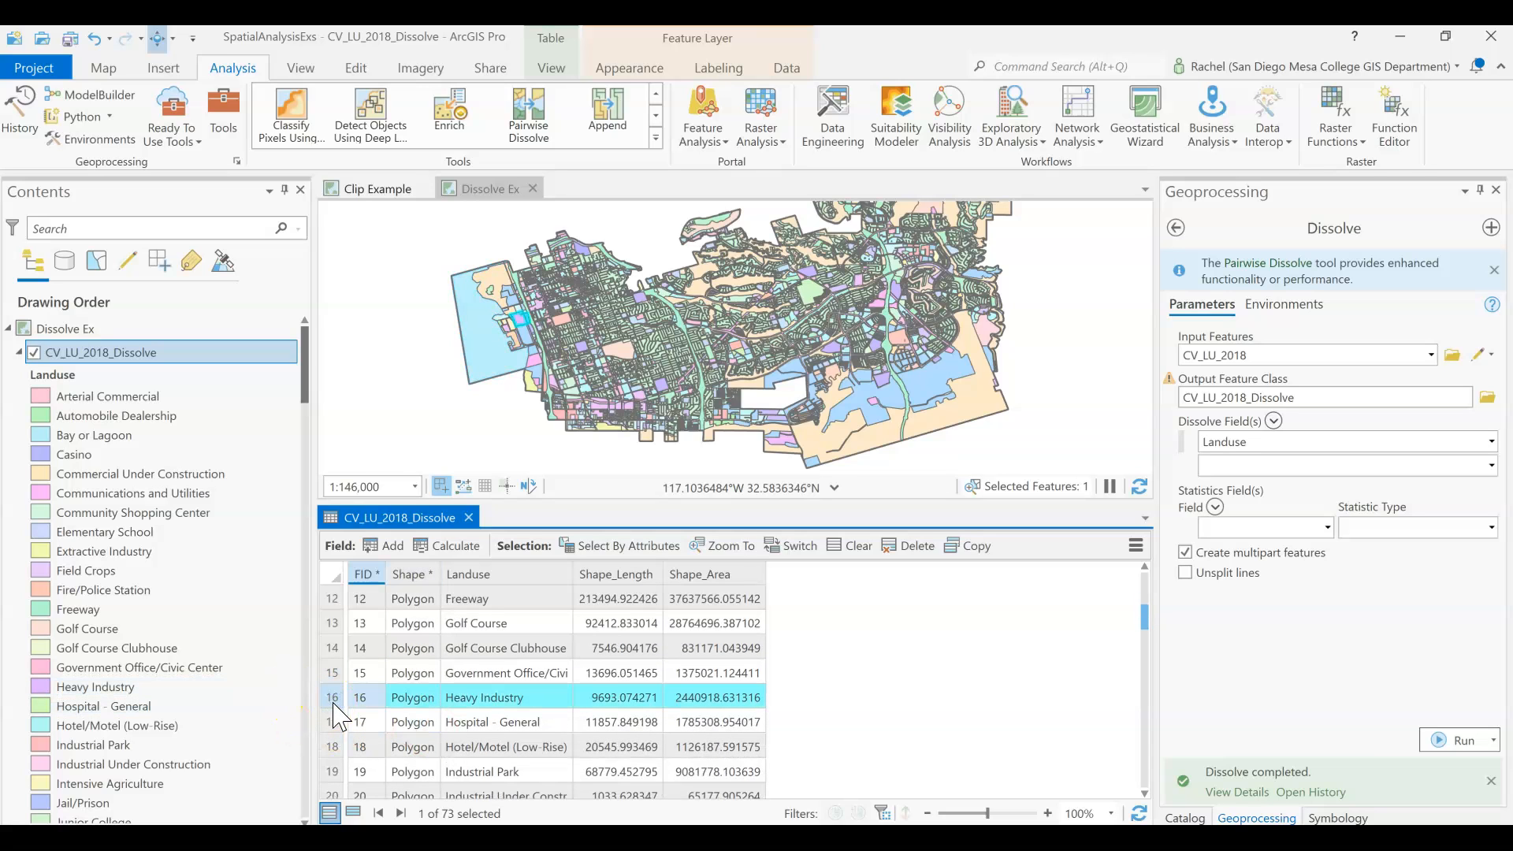
{"action": "left_click_drag", "start_coordinate": [565, 336], "coordinate": [519, 345]}
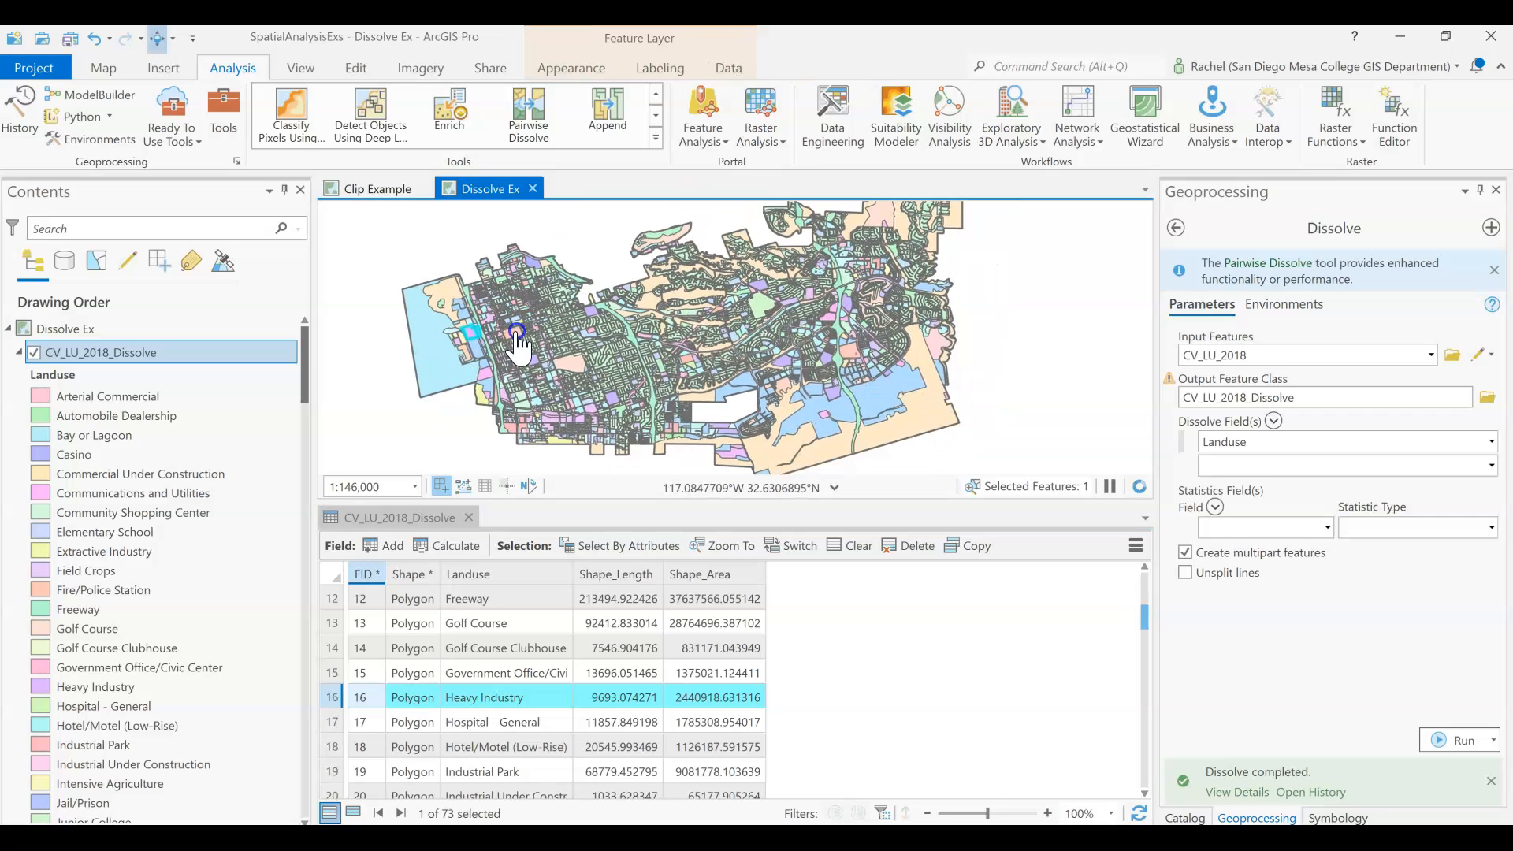
Select the Multi-Family Residential record with FID 34, examine its polygons on the map, and compare it with the neighbouring multi-family category.
{"action": "left_click", "coordinate": [408, 698]}
{"action": "scroll", "coordinate": [410, 708], "scroll_direction": "down", "scroll_amount": 3}
{"action": "scroll", "coordinate": [408, 708], "scroll_direction": "down", "scroll_amount": 2}
{"action": "scroll", "coordinate": [409, 710], "scroll_direction": "down", "scroll_amount": 1}
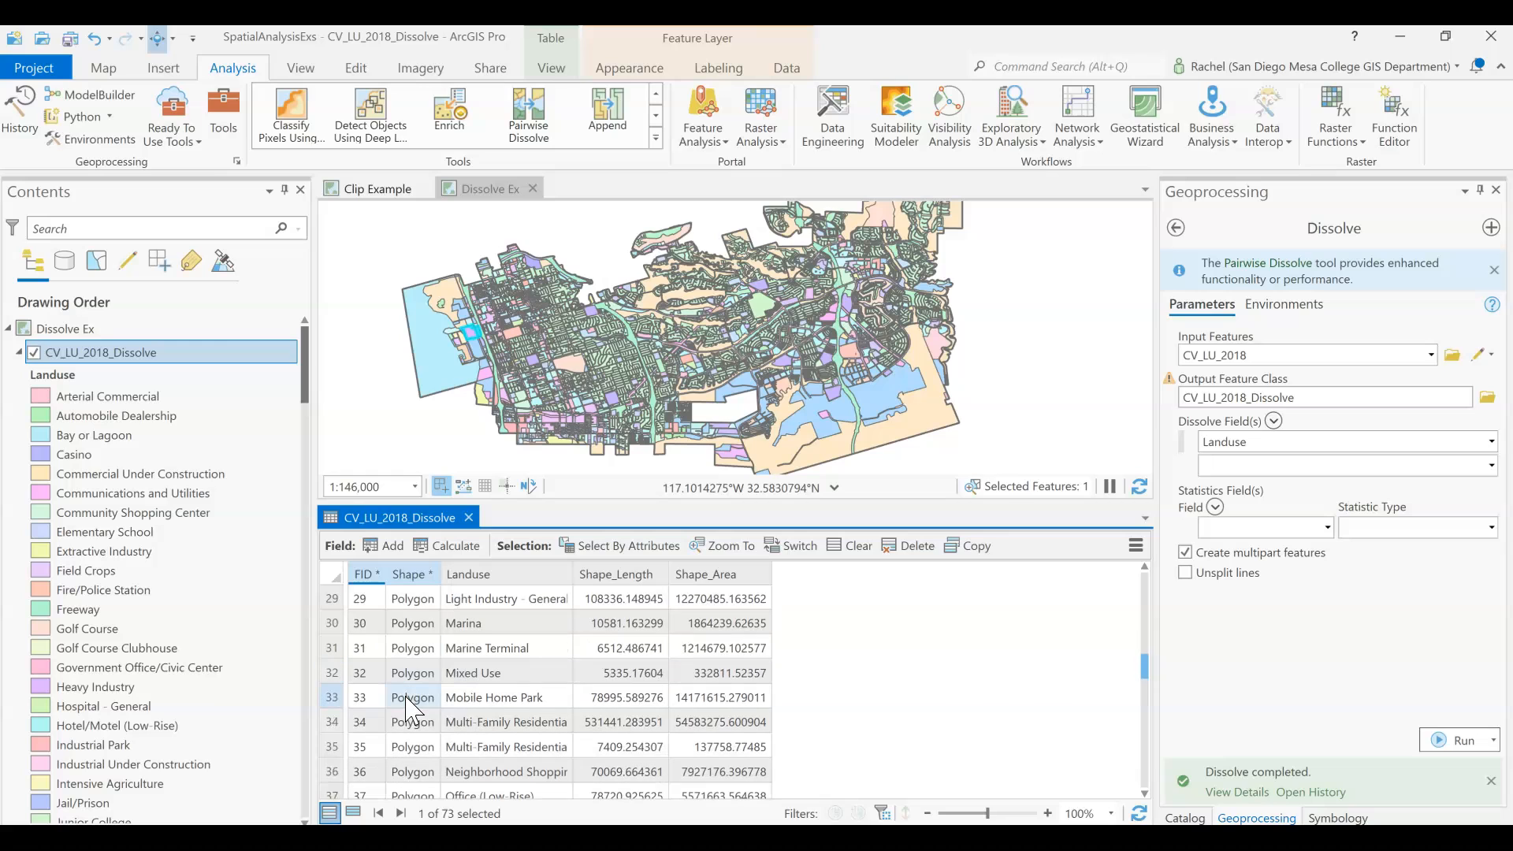
{"action": "left_click", "coordinate": [329, 723]}
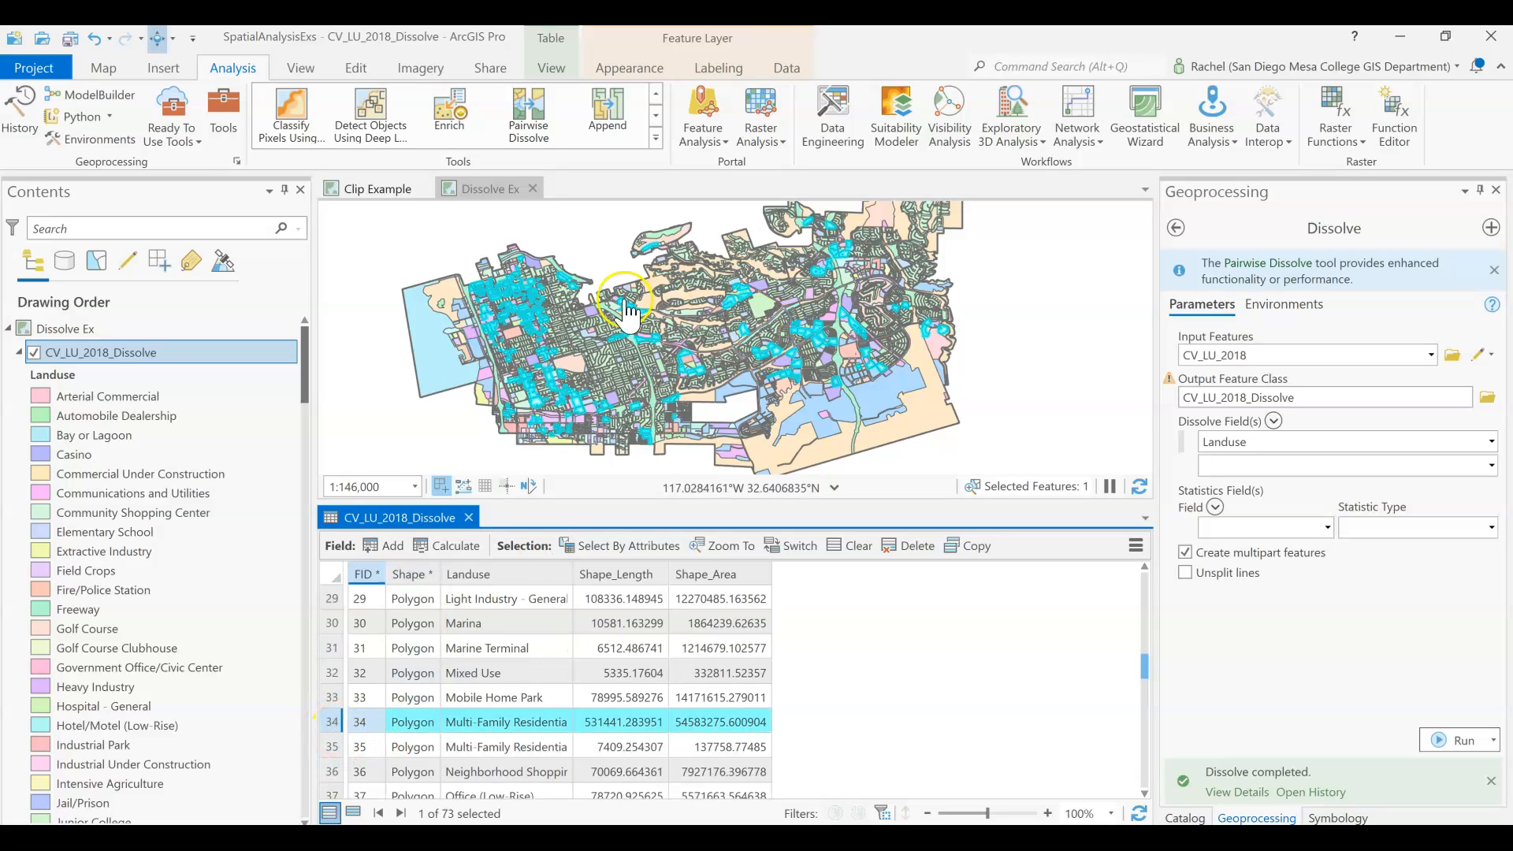
{"action": "left_click", "coordinate": [329, 814]}
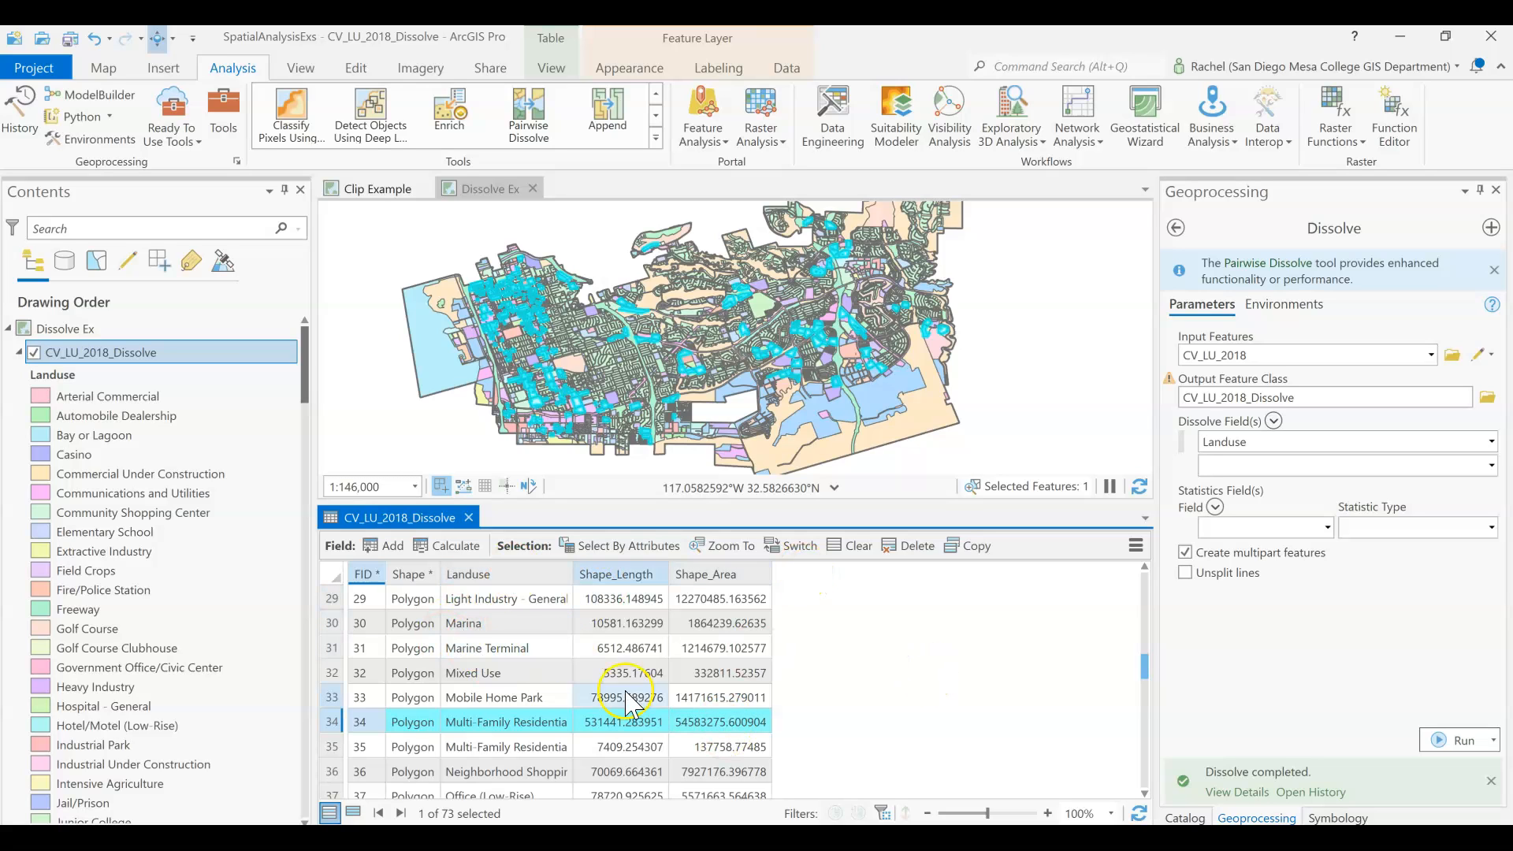
{"action": "left_click", "coordinate": [515, 672]}
{"action": "left_click", "coordinate": [501, 748]}
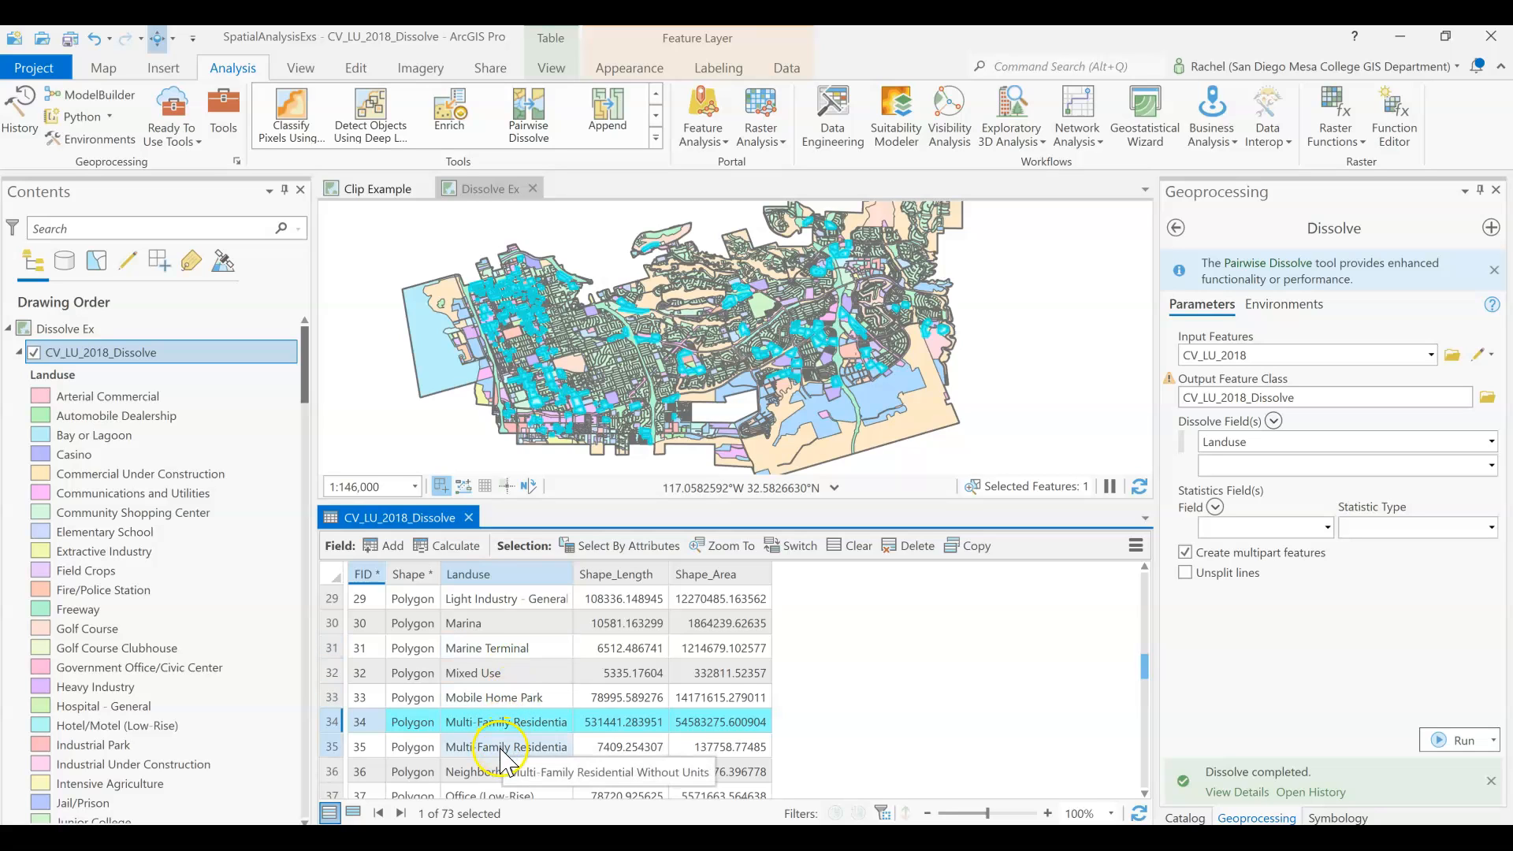
Hide the CV_LU_2018_Dissolve and CV_LU_2018 layers and collapse their legends.
{"action": "left_click", "coordinate": [59, 361]}
{"action": "left_click", "coordinate": [34, 353]}
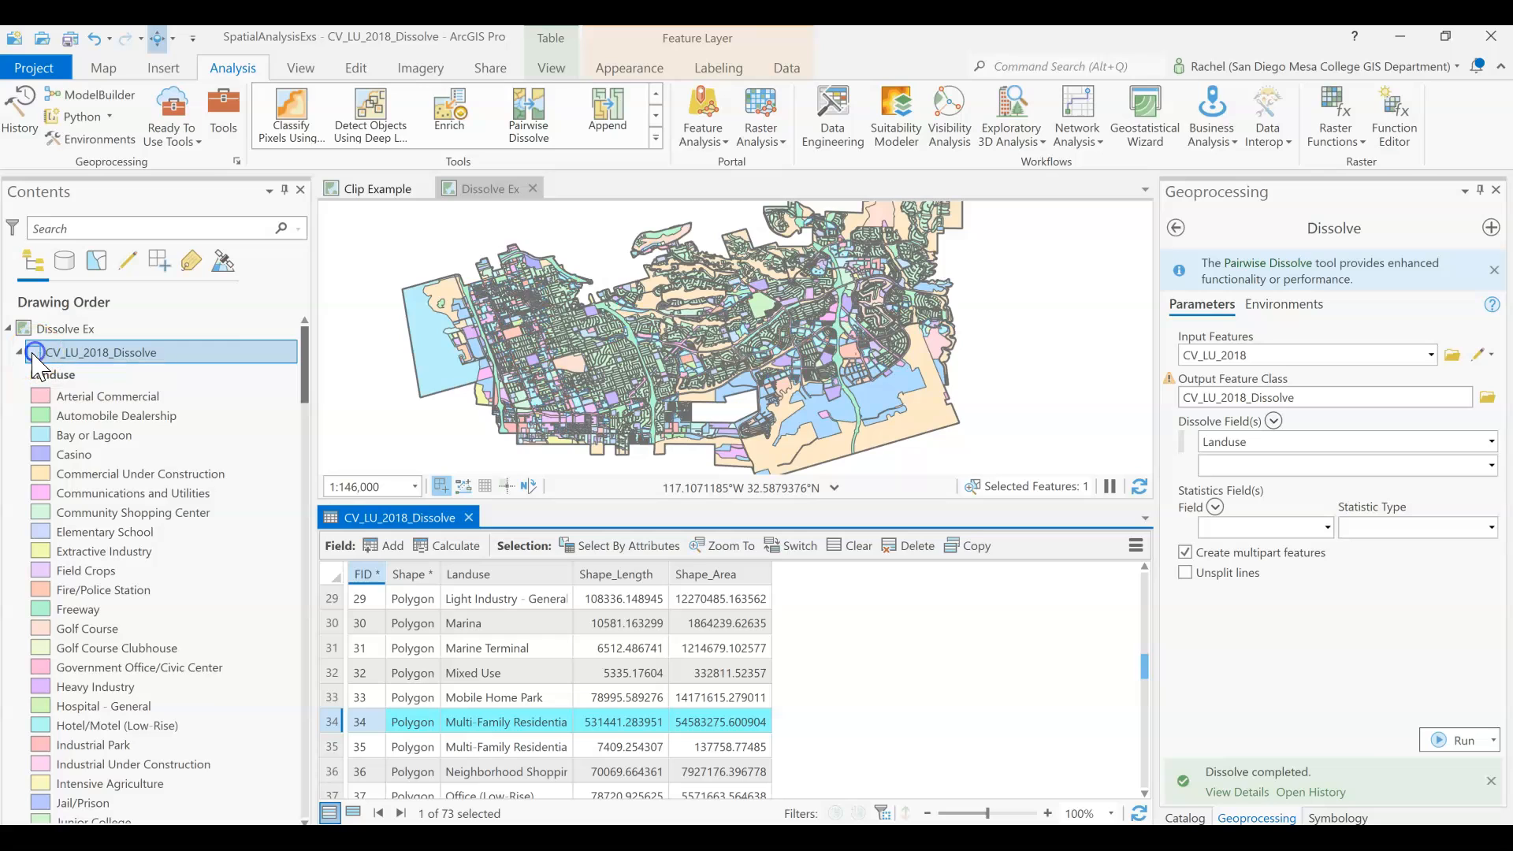
{"action": "left_click", "coordinate": [20, 353]}
{"action": "left_click", "coordinate": [34, 447]}
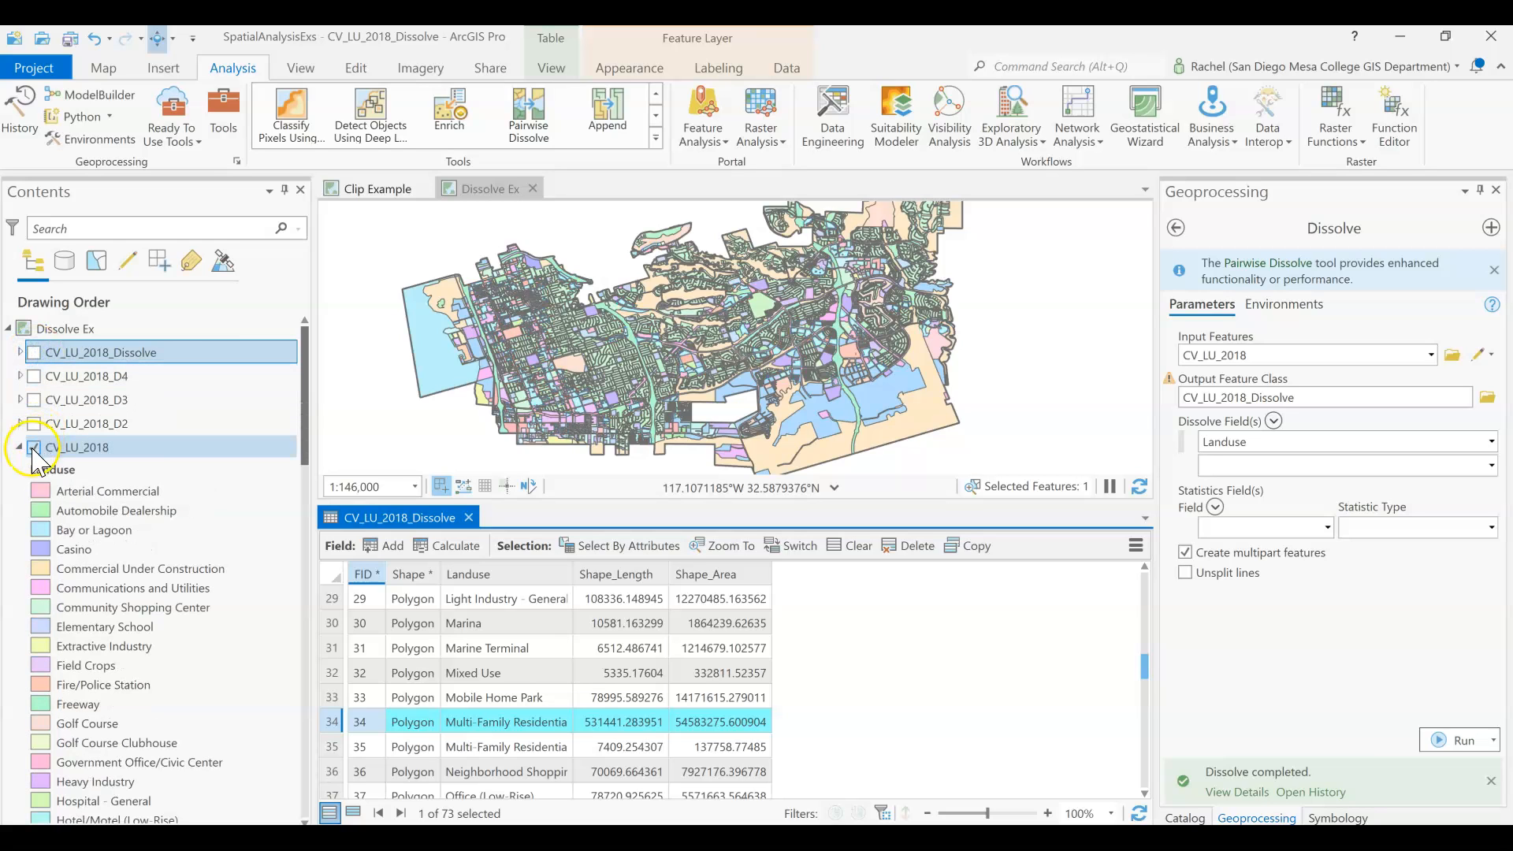
{"action": "left_click", "coordinate": [33, 448]}
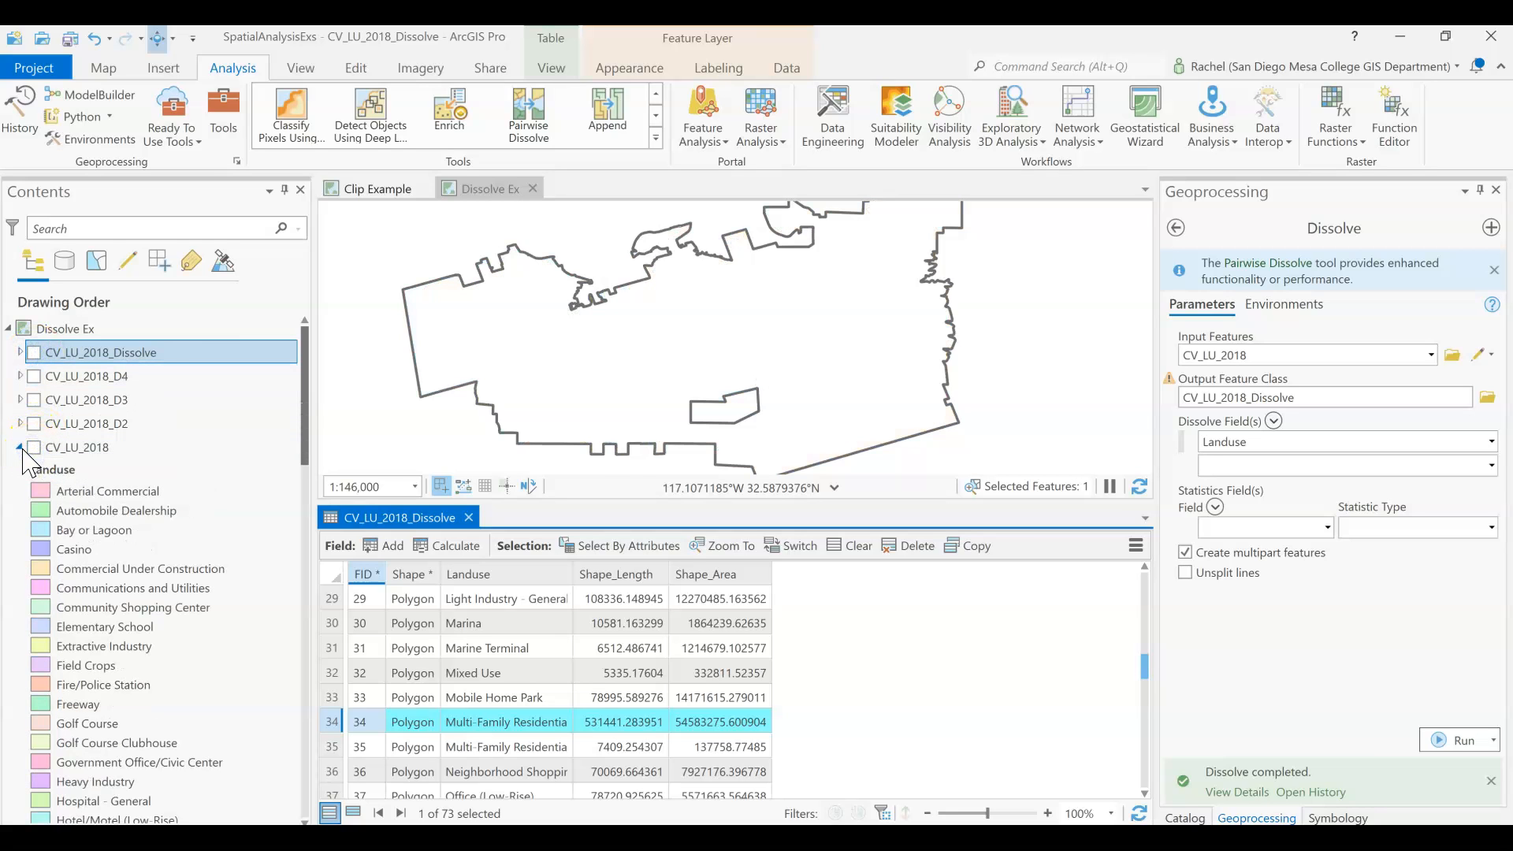
{"action": "left_click", "coordinate": [20, 447]}
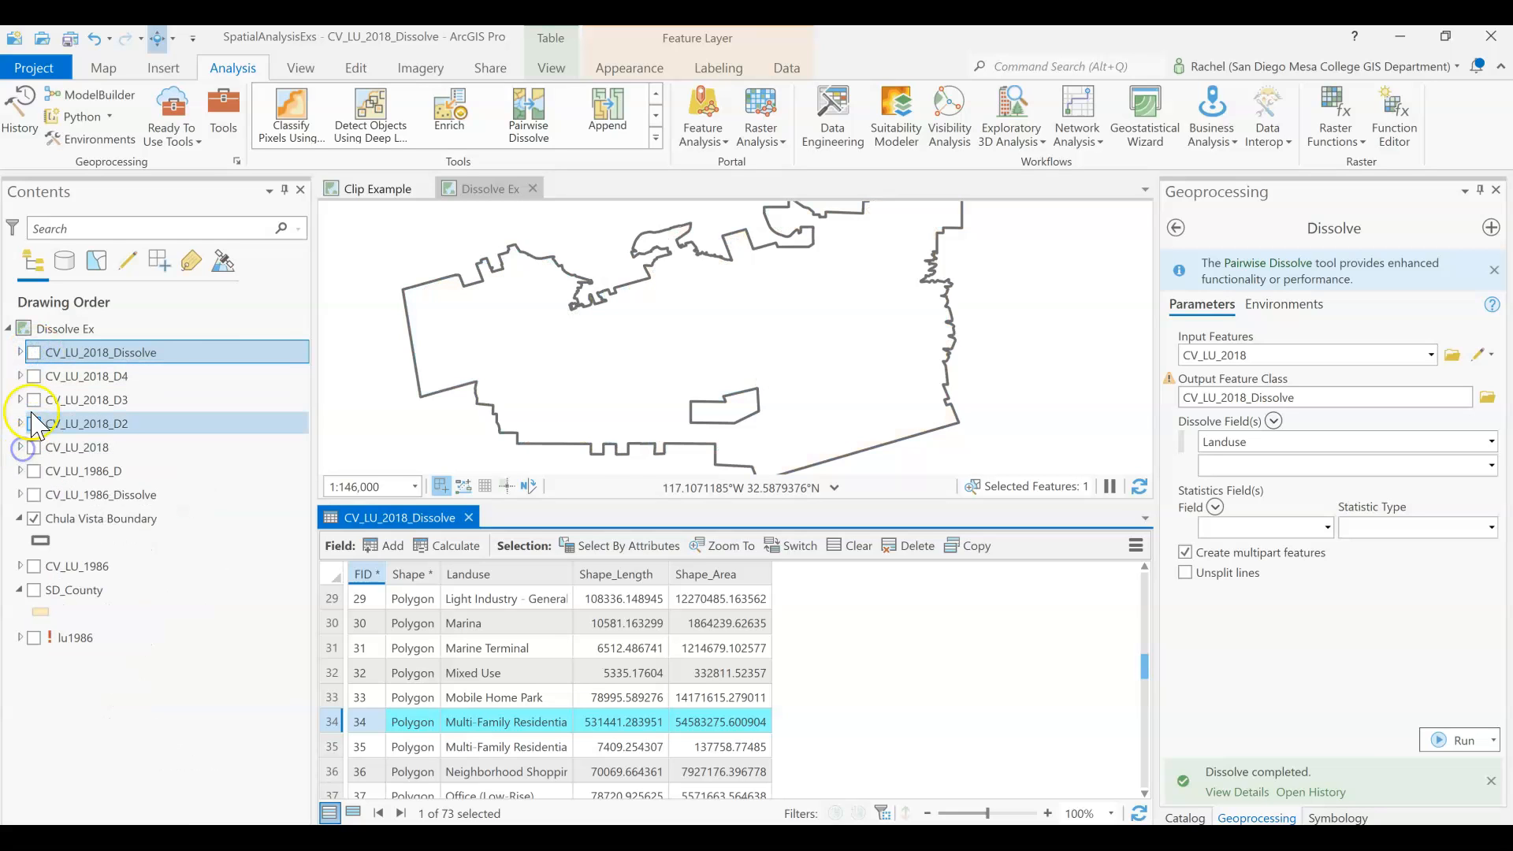
Display the CV_LU_2018_D4 layer with its legend expanded, and open its attribute table to examine the LU_3 categories.
{"action": "left_click", "coordinate": [20, 376]}
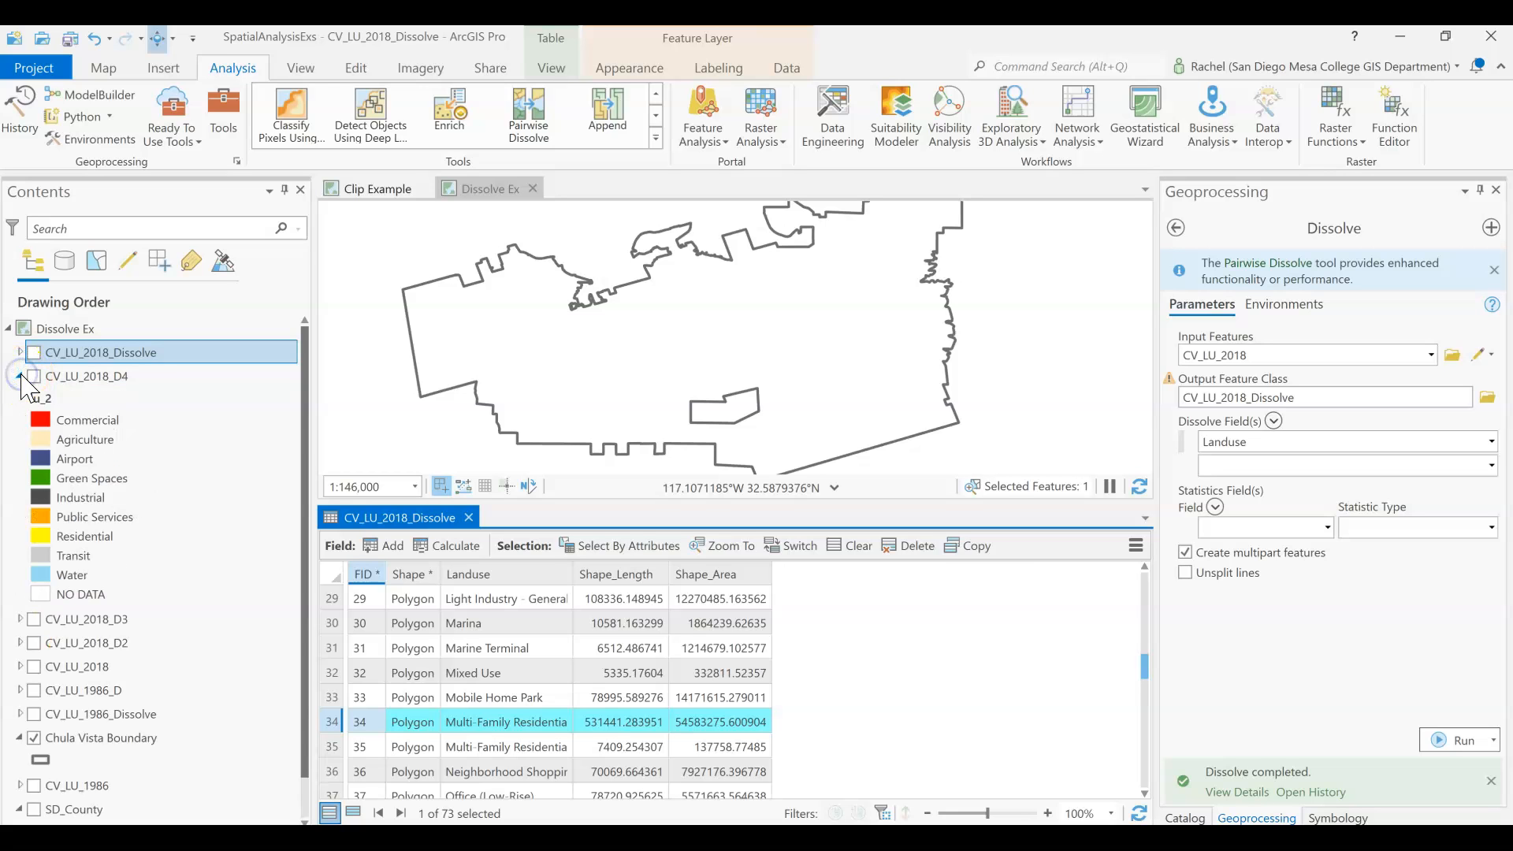
{"action": "left_click", "coordinate": [43, 379]}
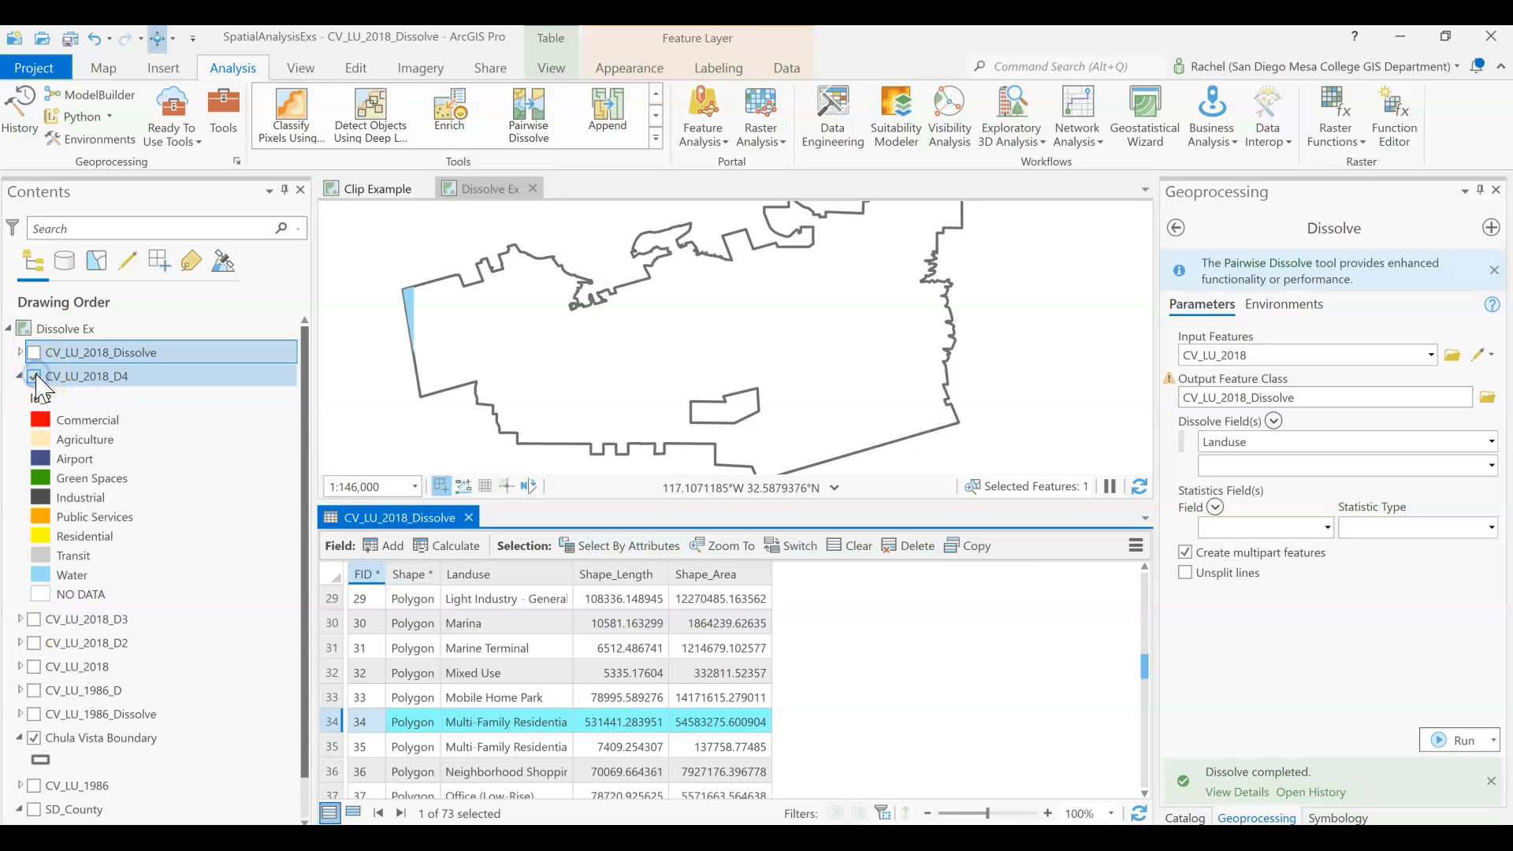
{"action": "right_click", "coordinate": [101, 378]}
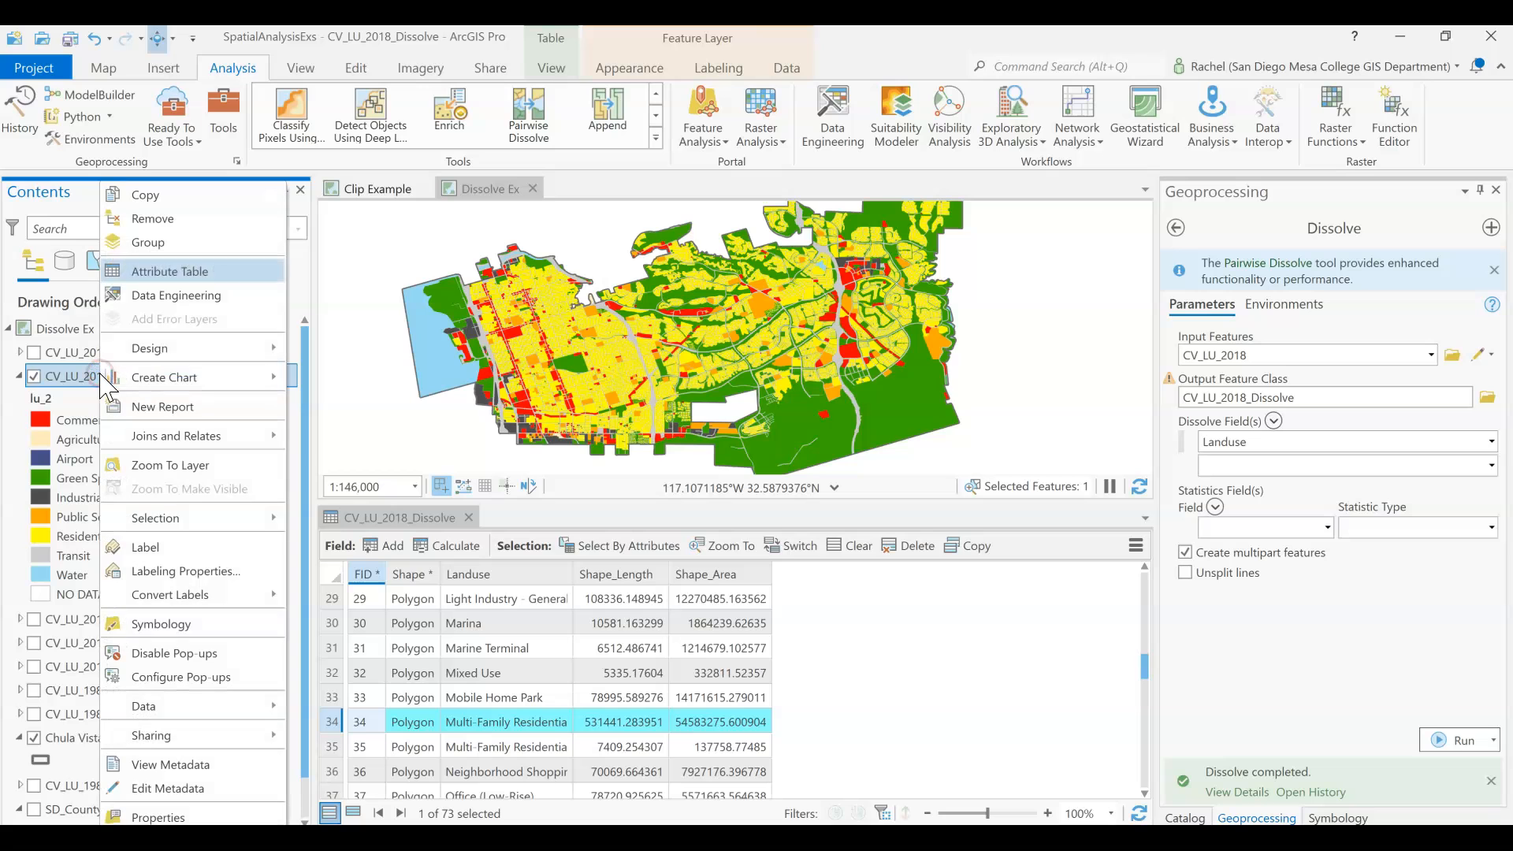
{"action": "left_click", "coordinate": [173, 272]}
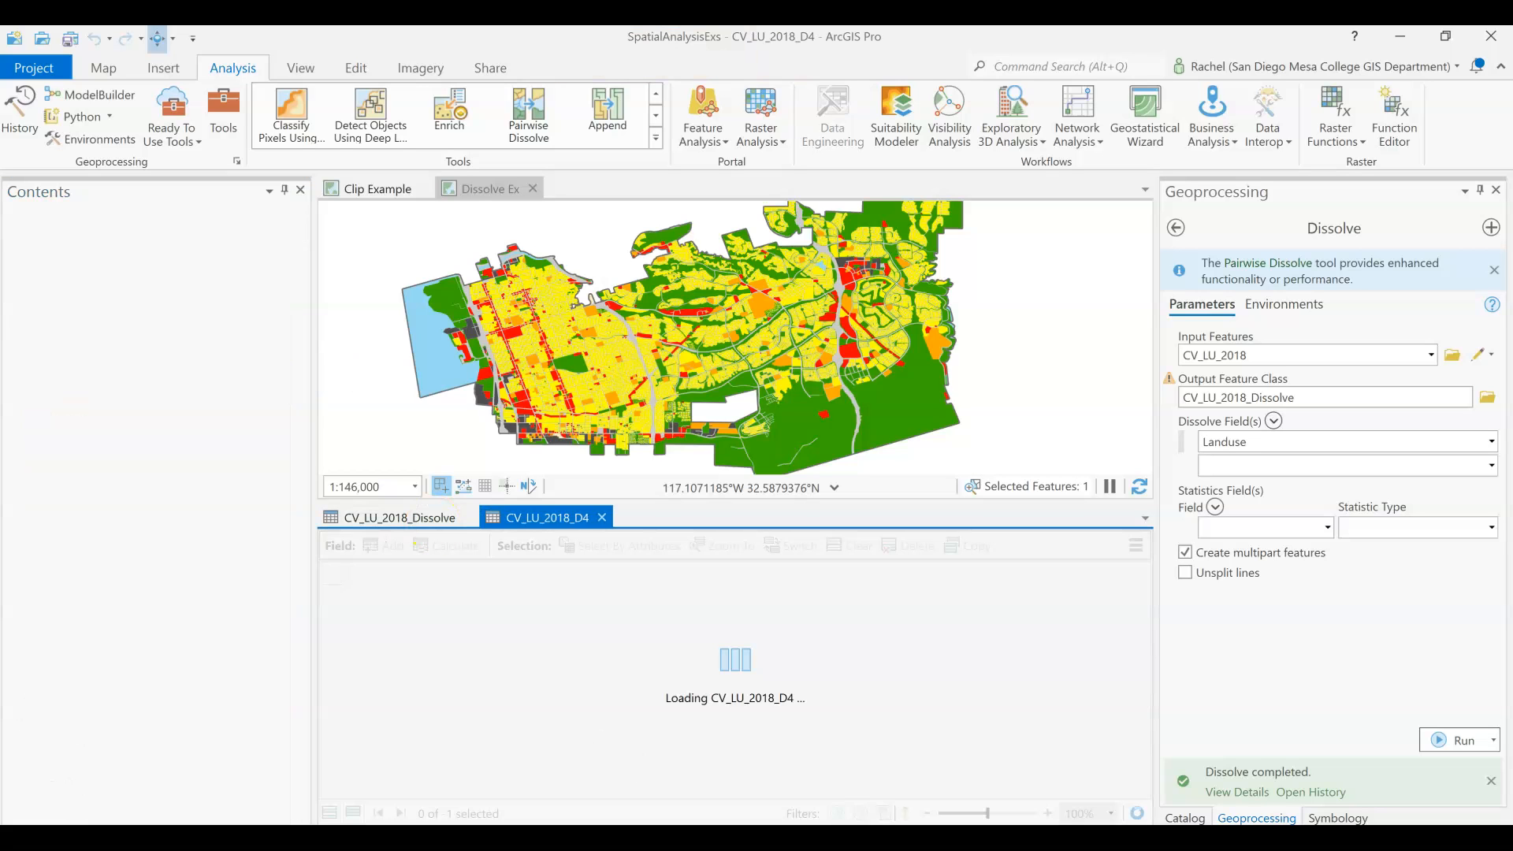
{"action": "left_click", "coordinate": [517, 603]}
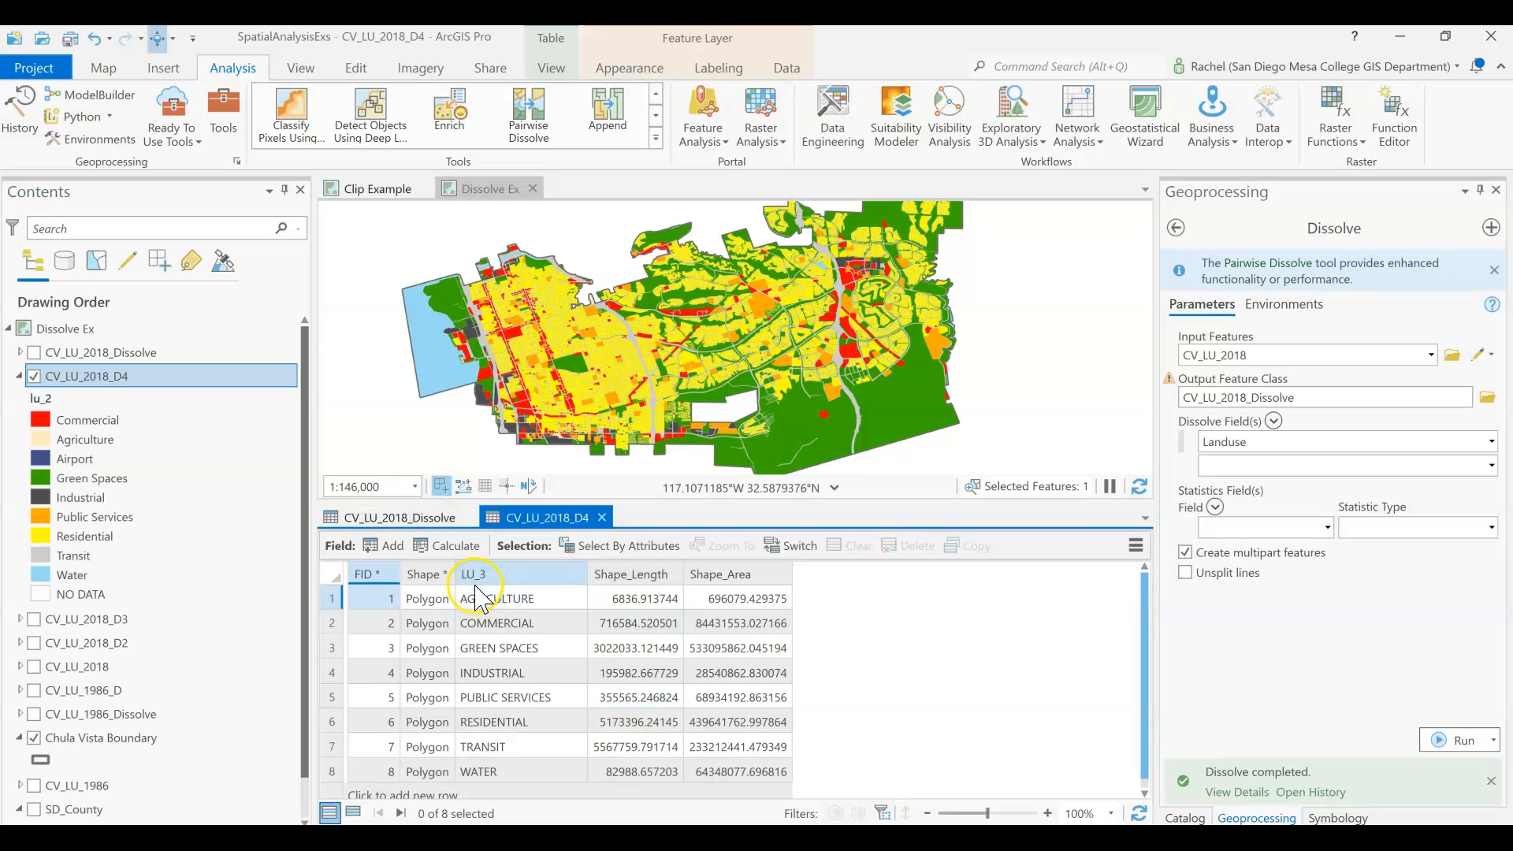
{"action": "left_click", "coordinate": [520, 648]}
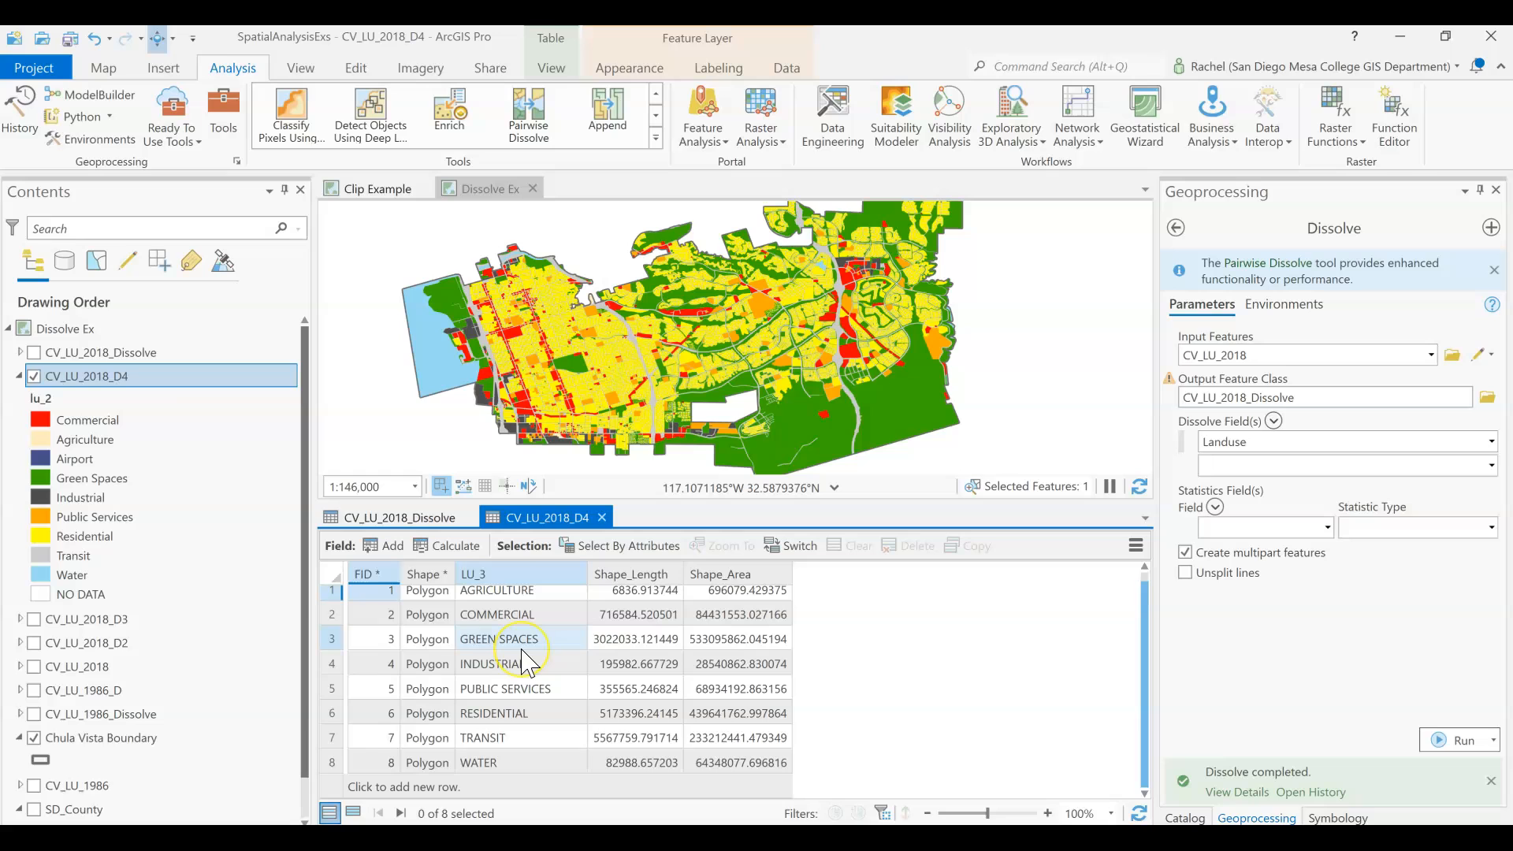
{"action": "left_click", "coordinate": [502, 585]}
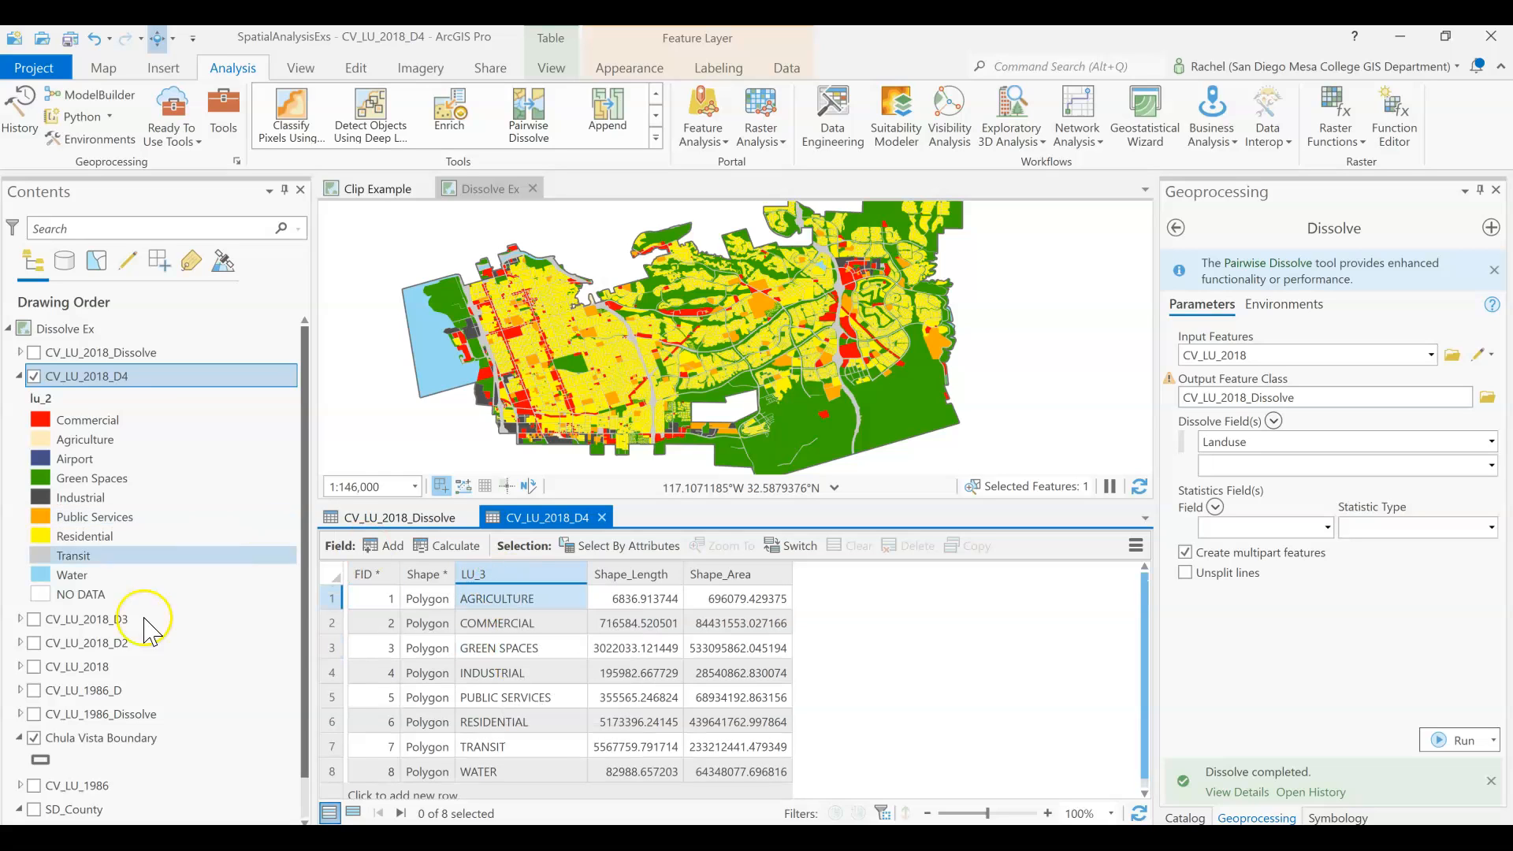
Open the CV_LU_2018_D3 attribute table, compare its LU_2 and LU_3 categories, and close the table.
{"action": "left_click", "coordinate": [99, 670]}
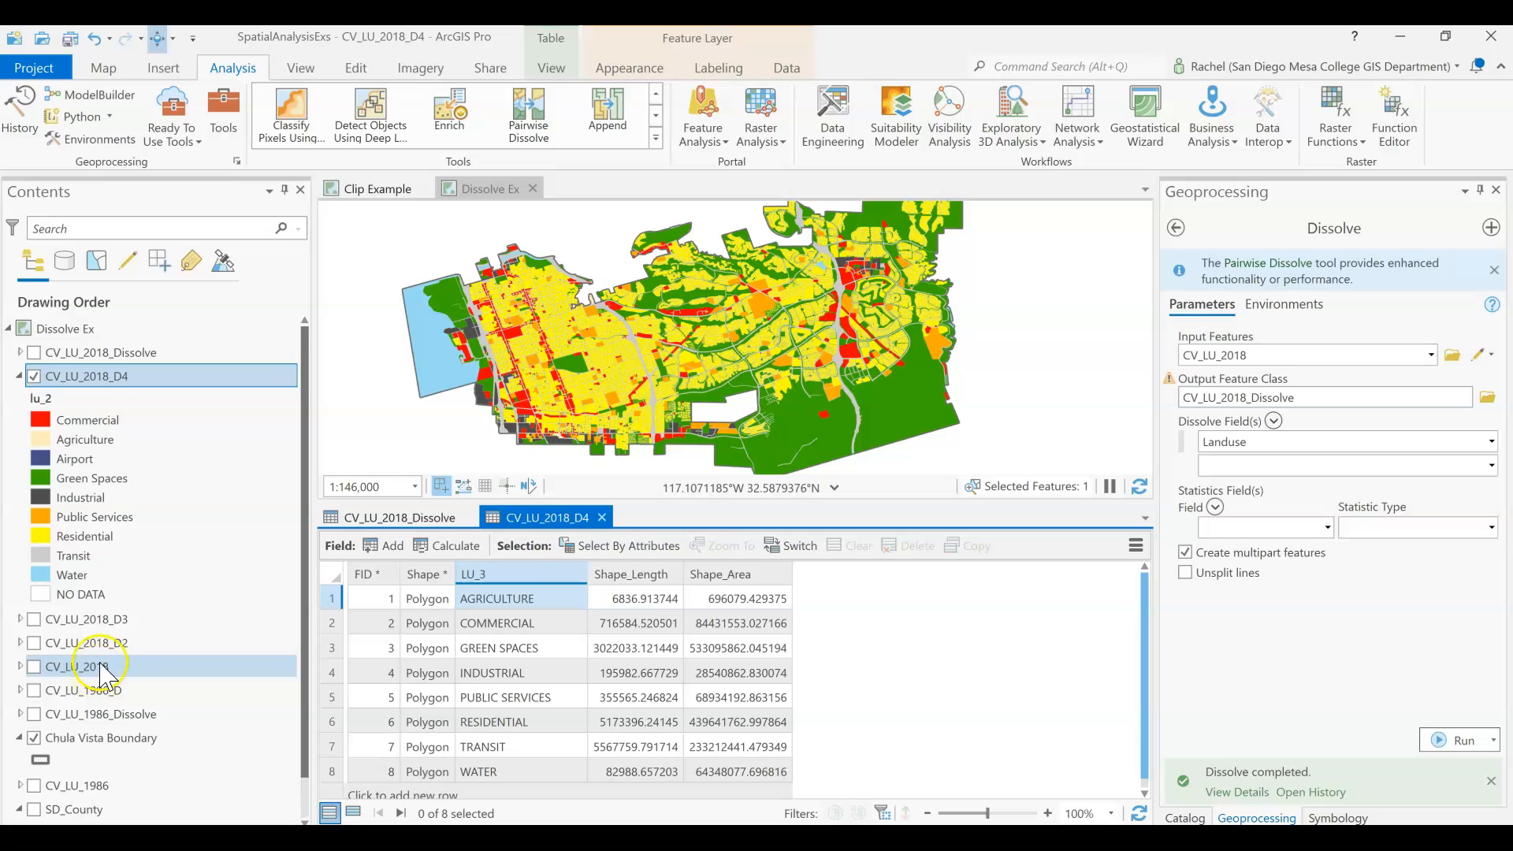
{"action": "right_click", "coordinate": [108, 643]}
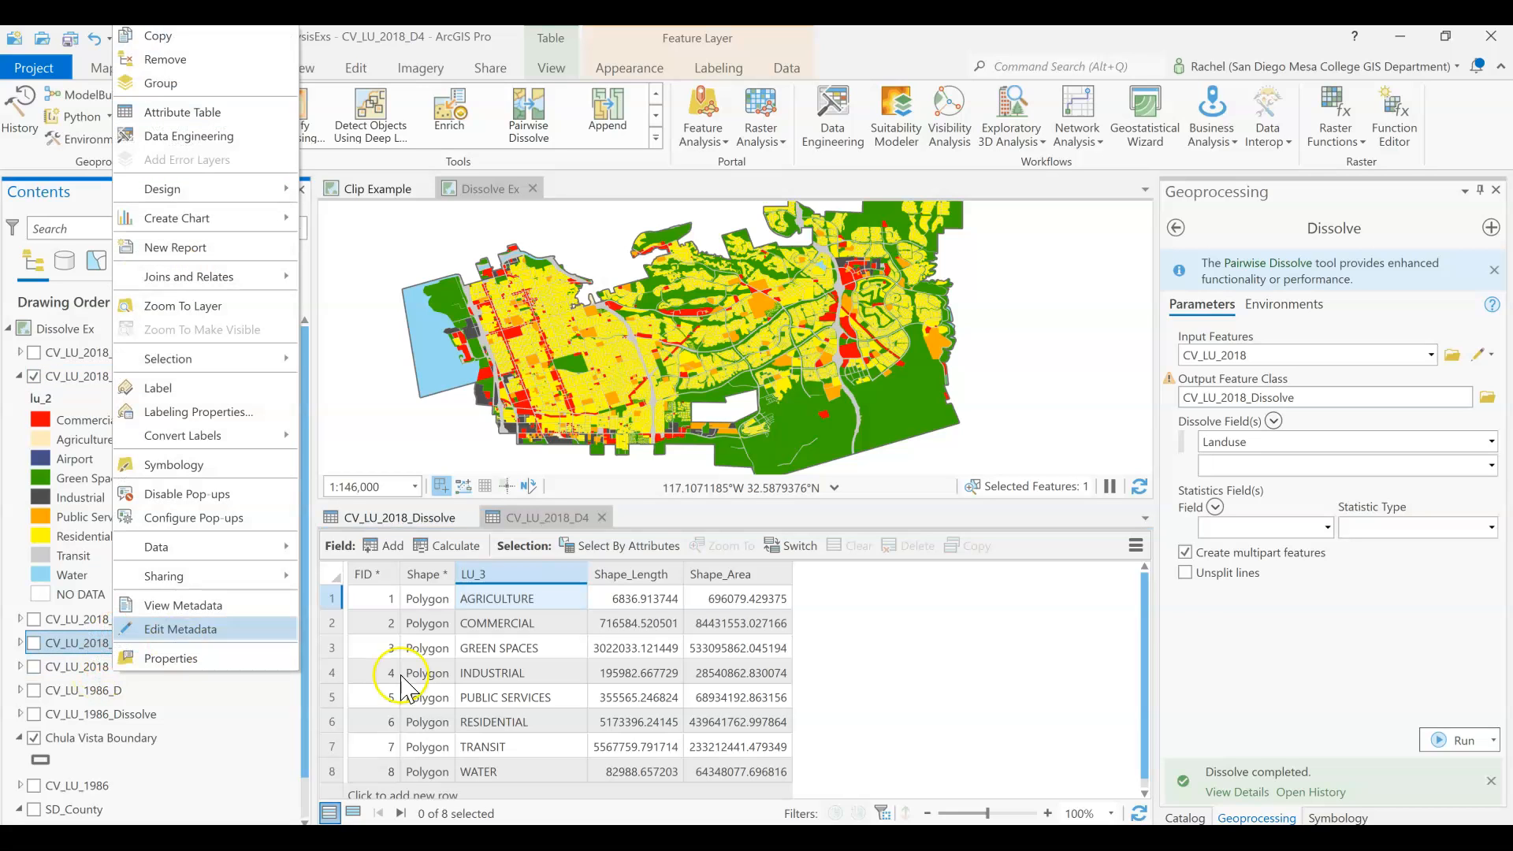
{"action": "right_click", "coordinate": [59, 619]}
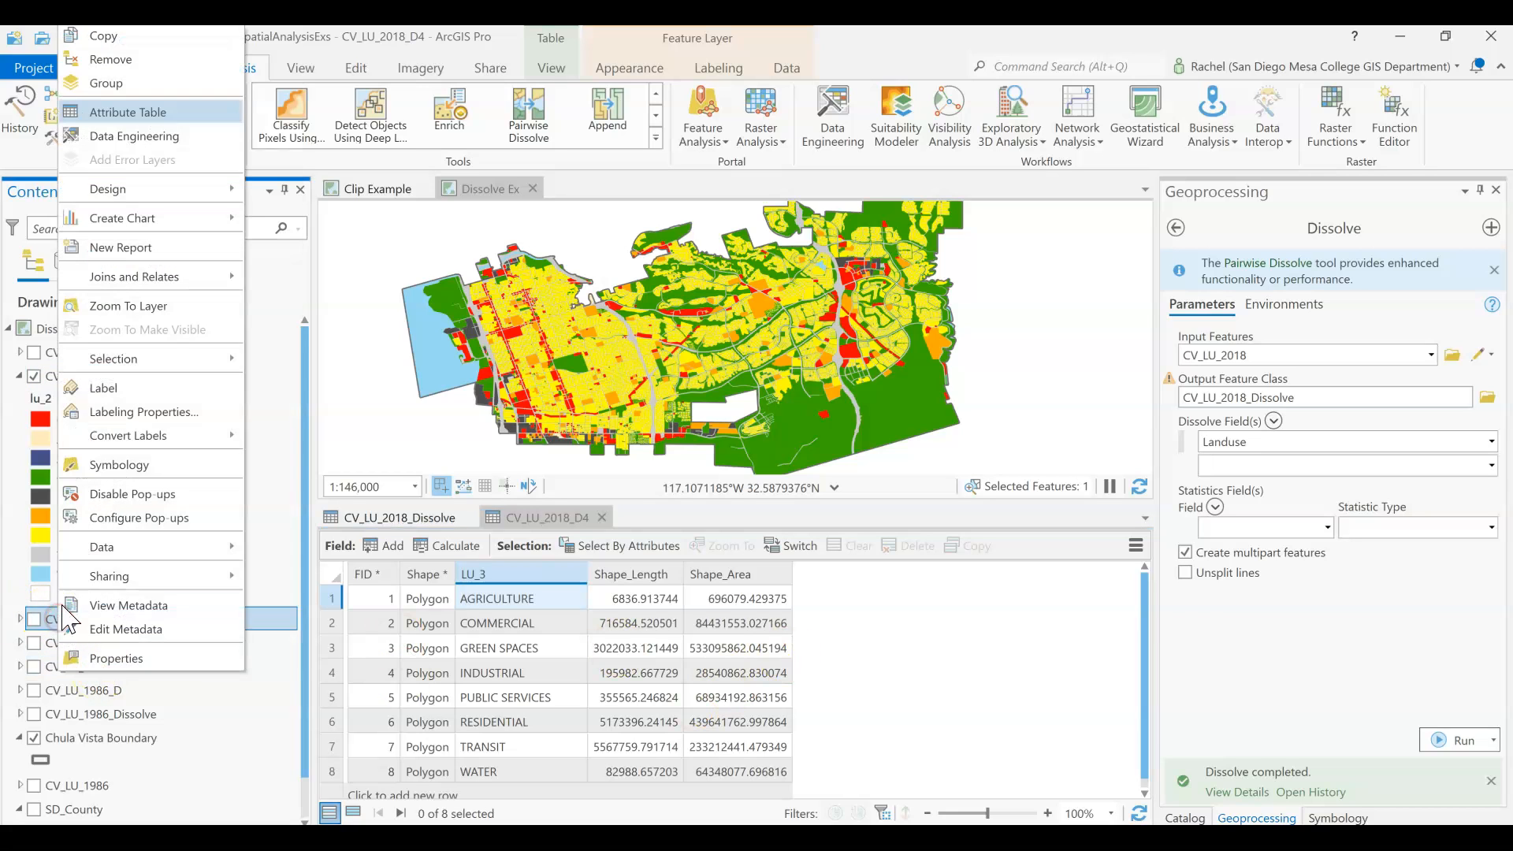
{"action": "left_click", "coordinate": [130, 112]}
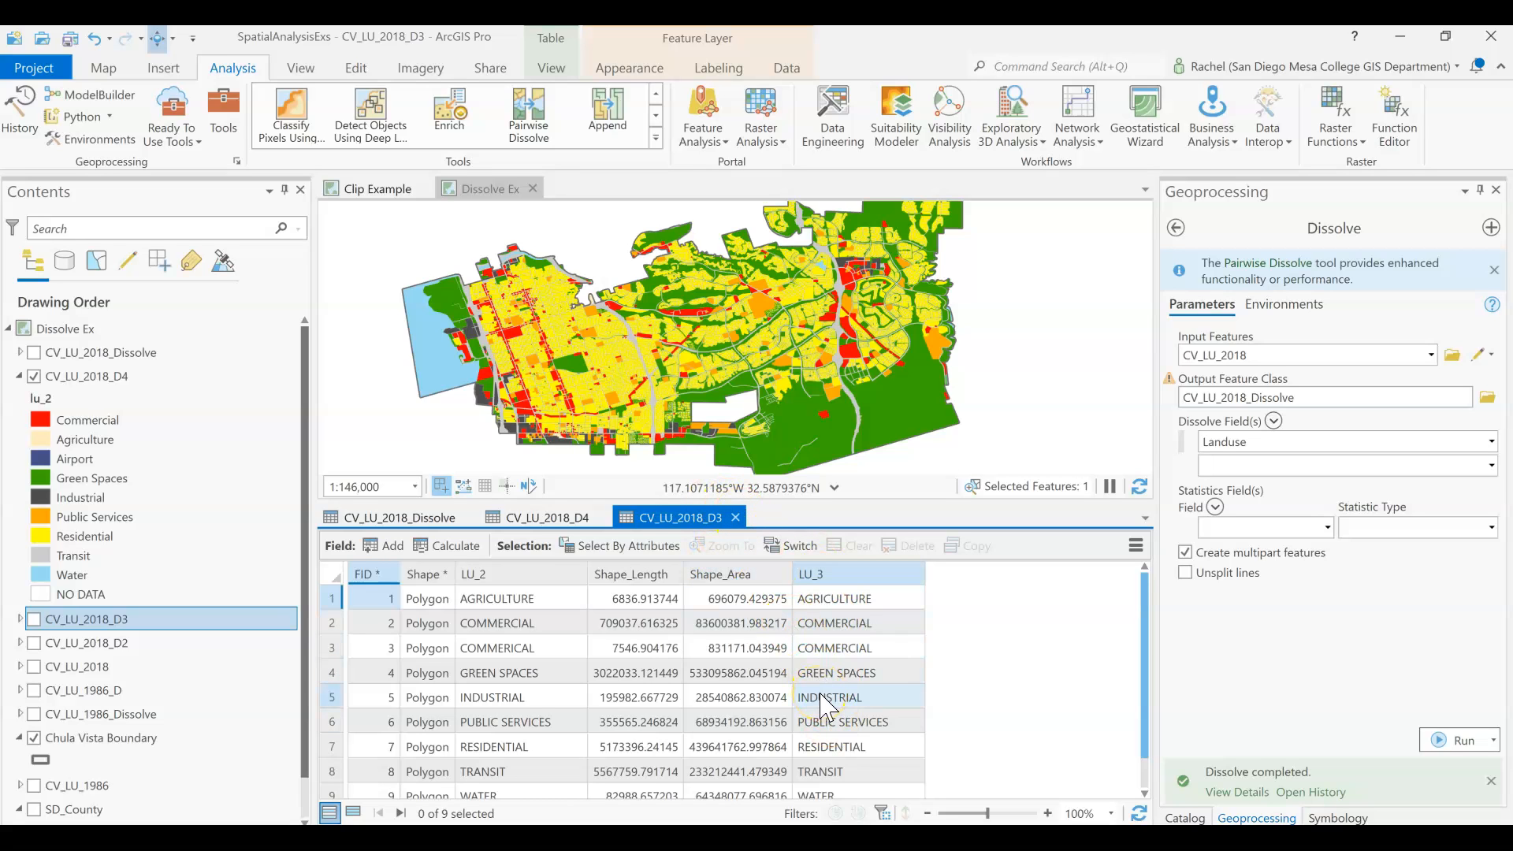
{"action": "scroll", "coordinate": [824, 707], "scroll_direction": "down", "scroll_amount": 1}
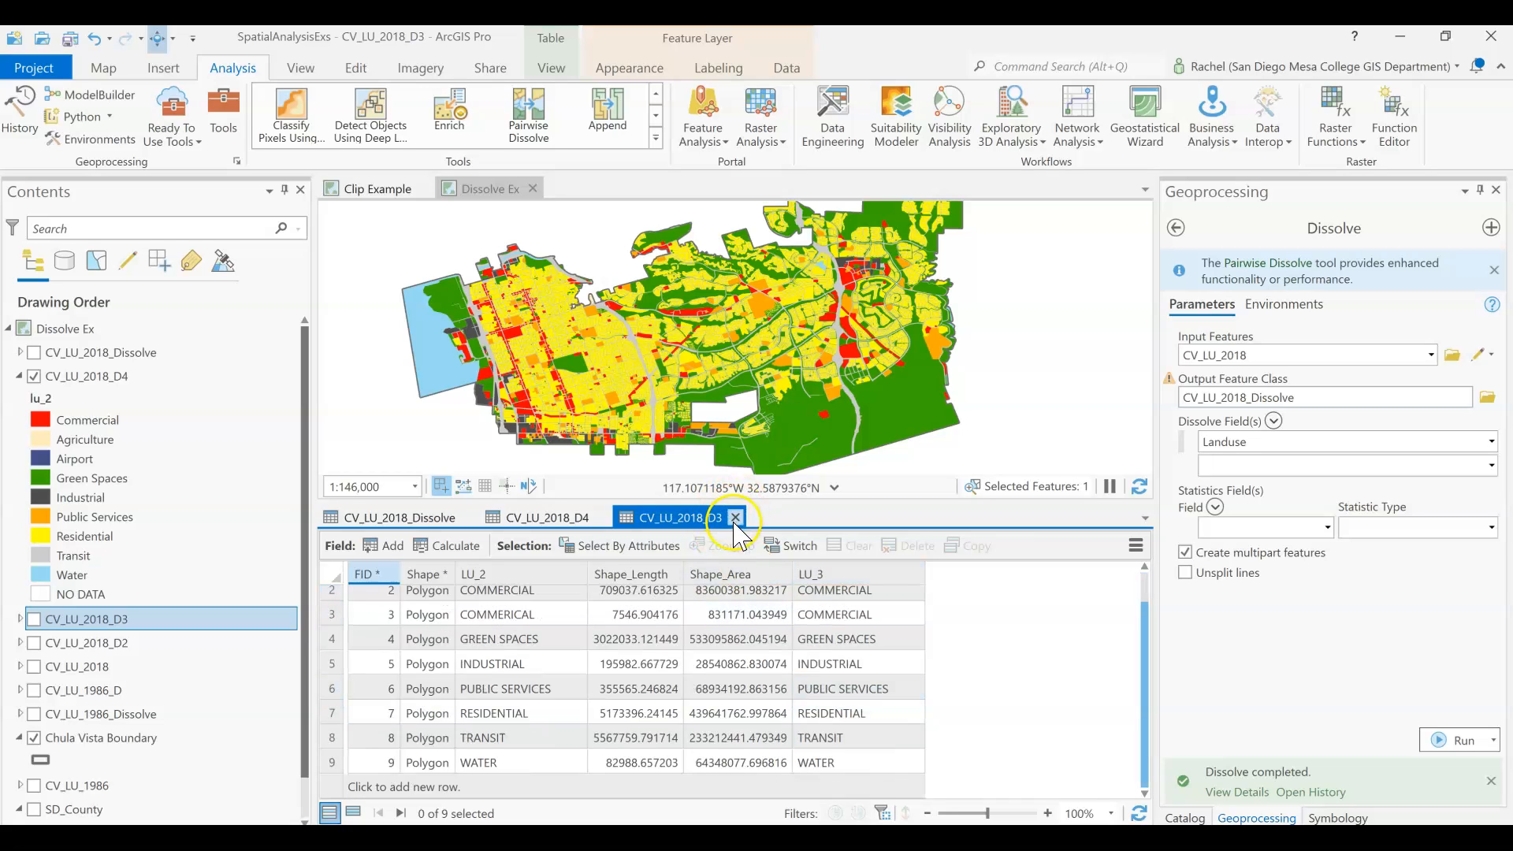
{"action": "scroll", "coordinate": [871, 714], "scroll_direction": "up", "scroll_amount": 1}
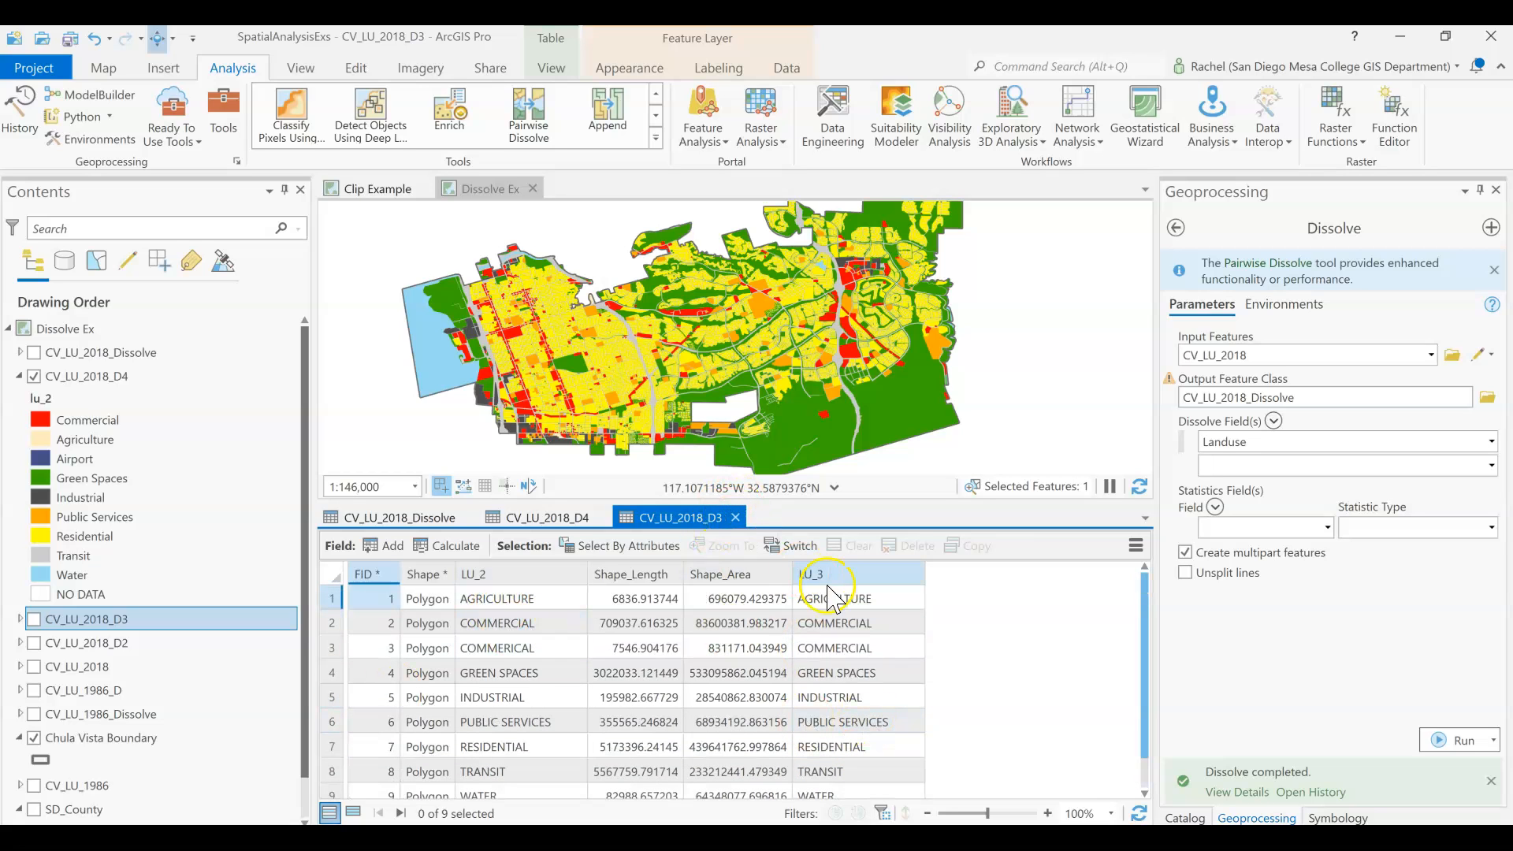
{"action": "left_click", "coordinate": [738, 518]}
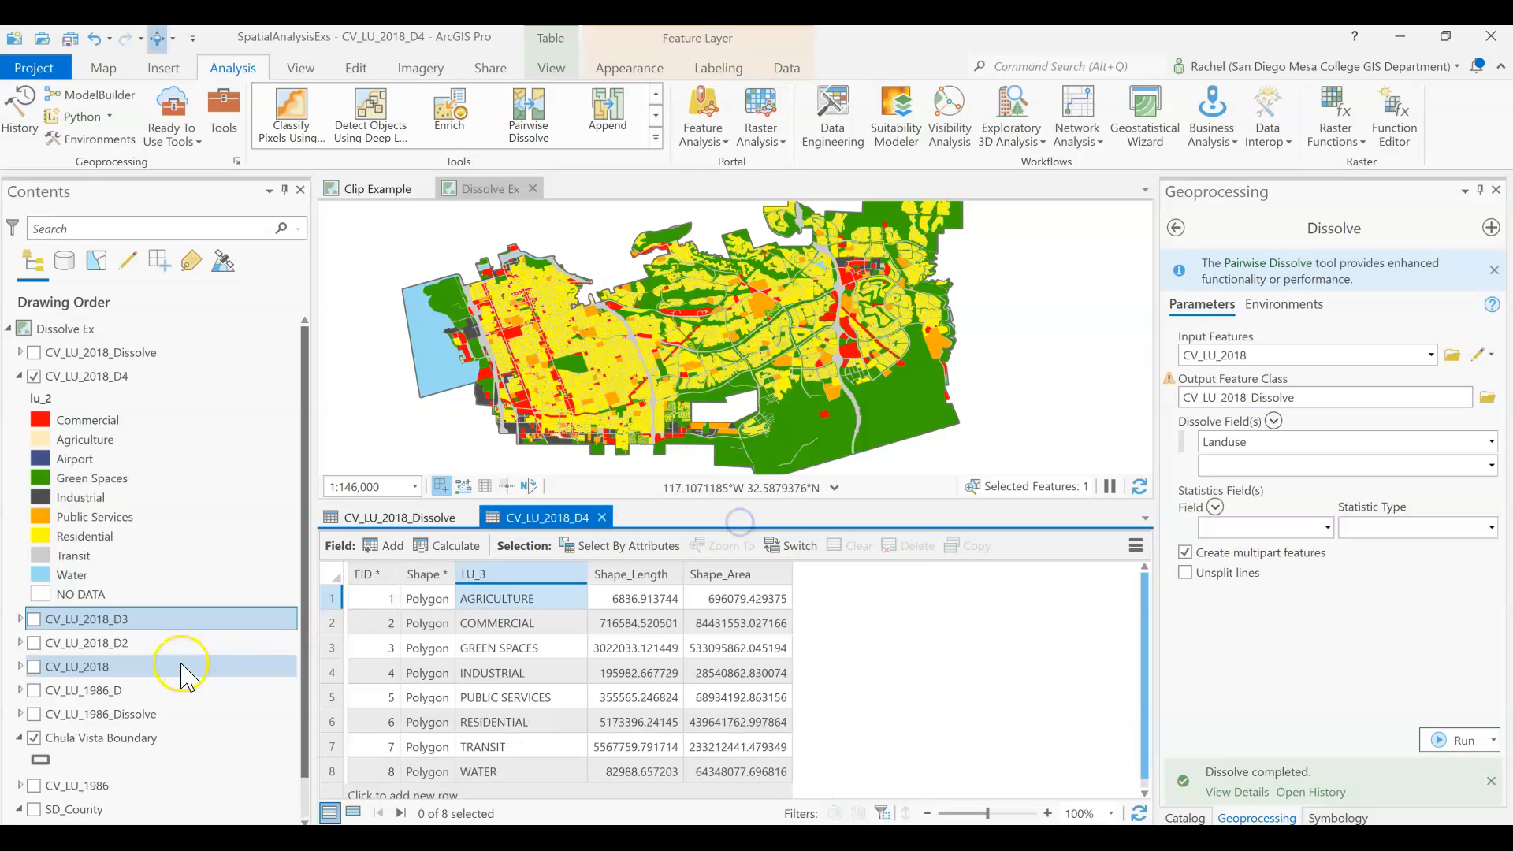
Open the CV_LU_2018_D2 attribute table and compare the Arterial Commercial land use with its LU_2 category.
{"action": "right_click", "coordinate": [136, 637]}
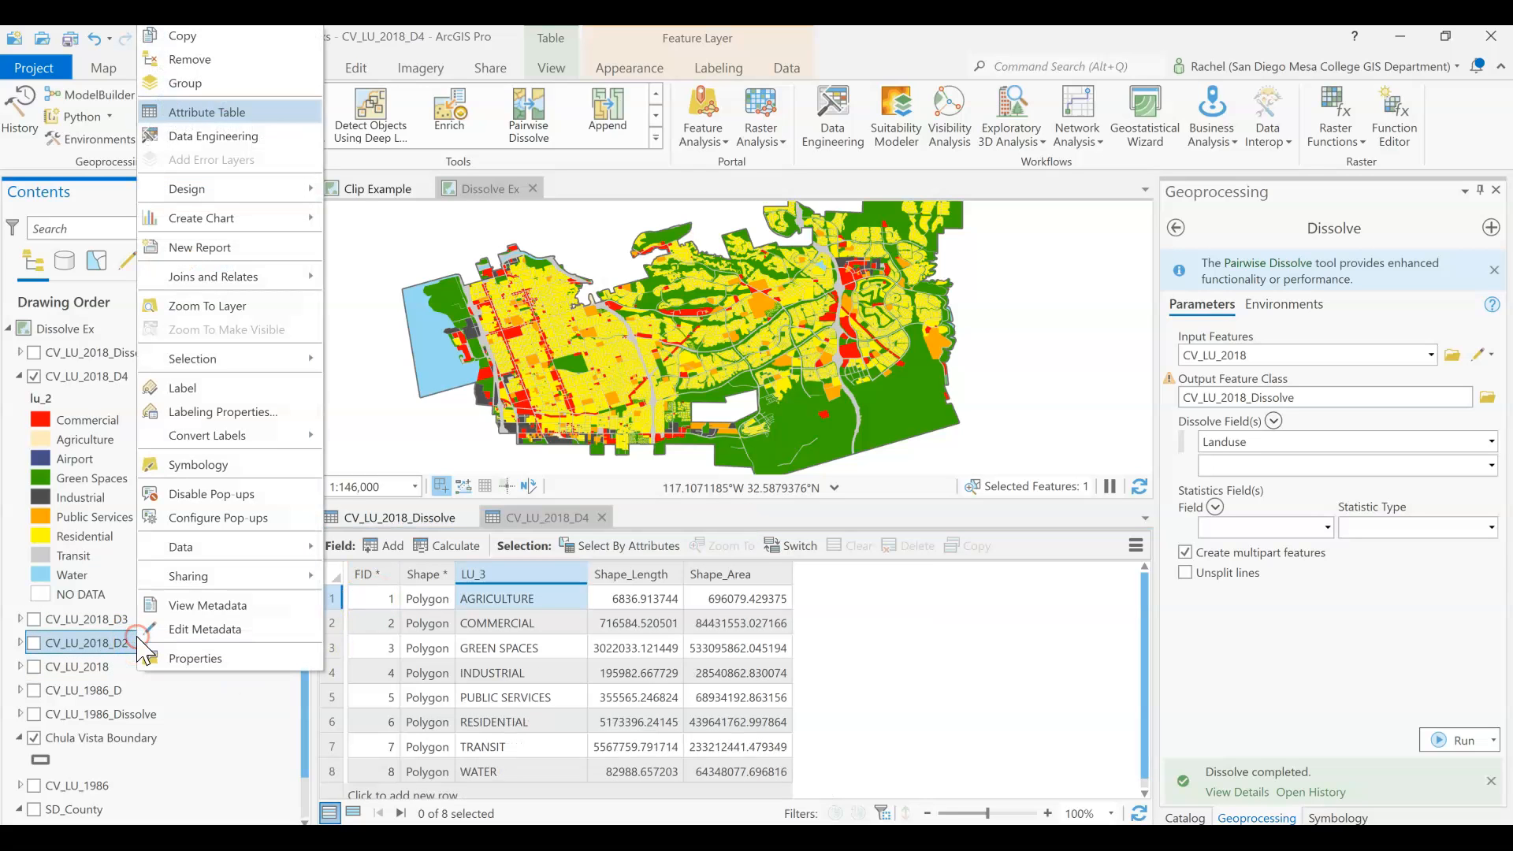
{"action": "left_click", "coordinate": [235, 113]}
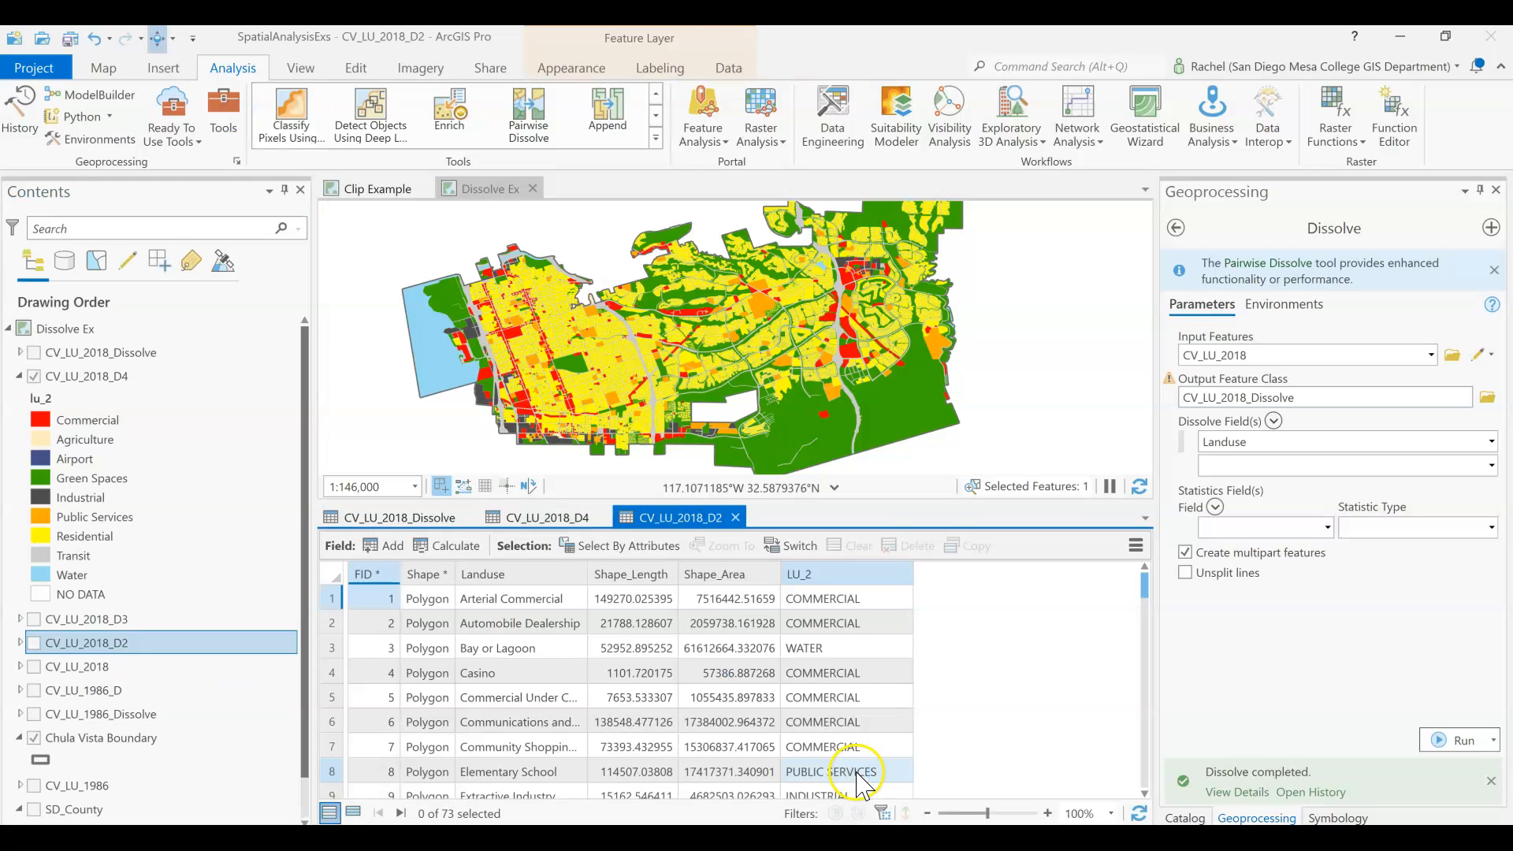
{"action": "left_click", "coordinate": [506, 600]}
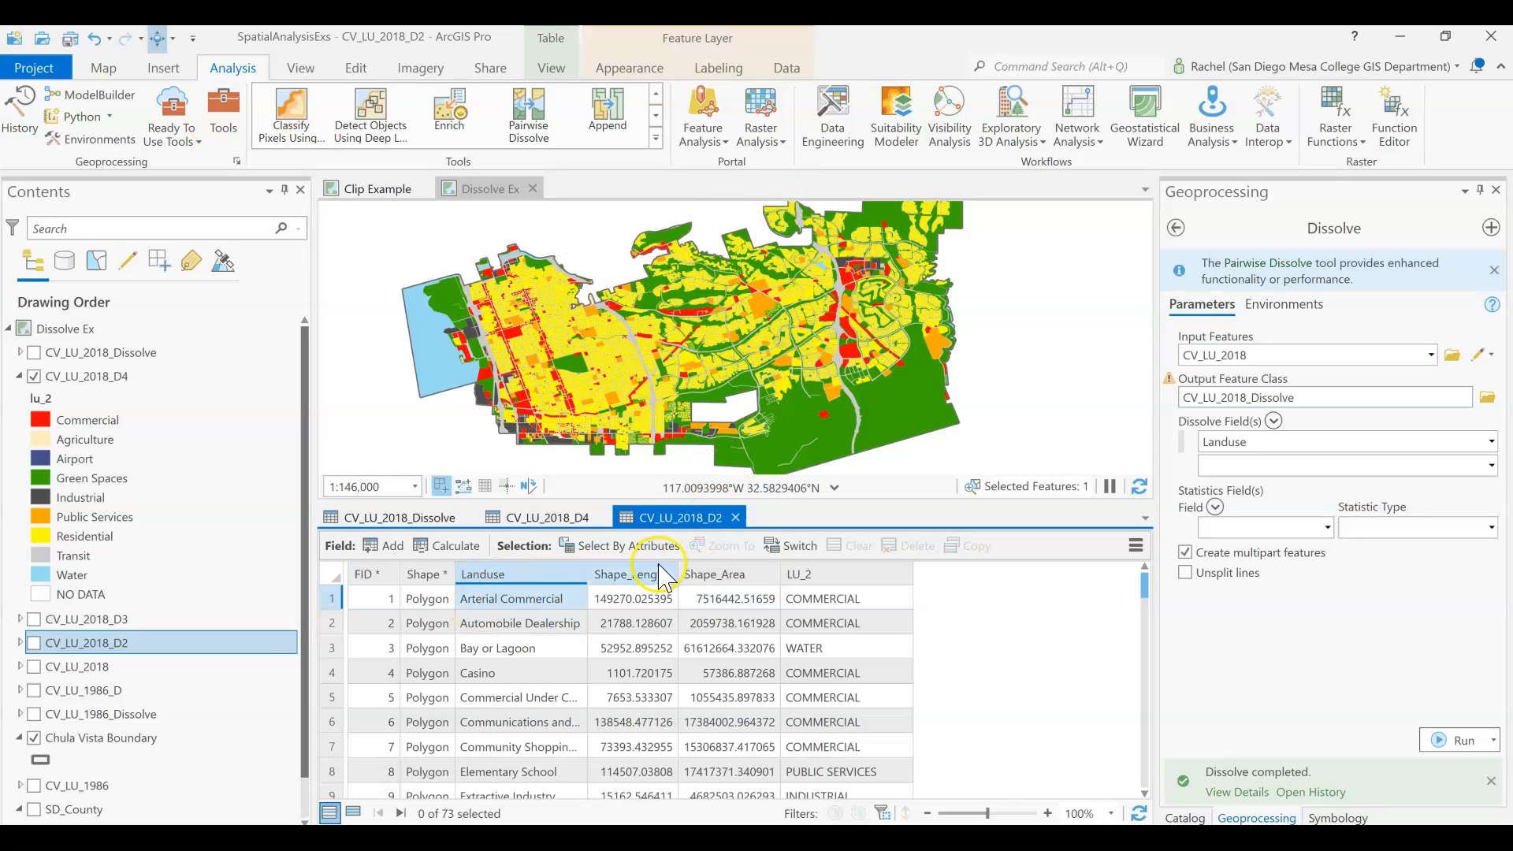
{"action": "left_click", "coordinate": [840, 600]}
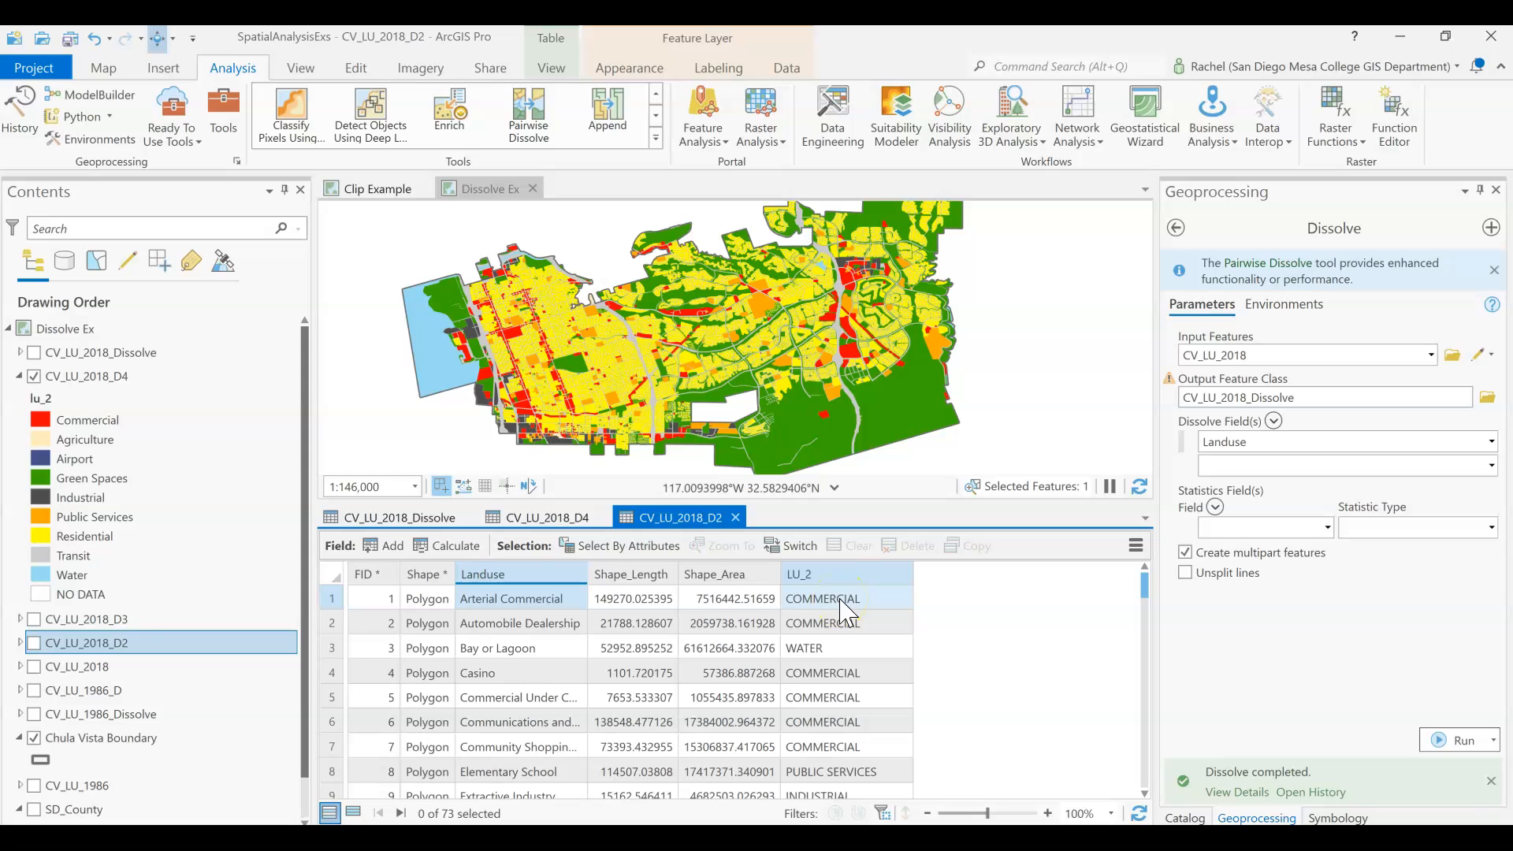
Look through the CV_LU_2018_D2 records to examine how the detailed Landuse types are grouped into LU_2 categories.
{"action": "scroll", "coordinate": [867, 676], "scroll_direction": "down", "scroll_amount": 3}
{"action": "left_click", "coordinate": [871, 678]}
{"action": "scroll", "coordinate": [871, 682], "scroll_direction": "down", "scroll_amount": 3}
{"action": "scroll", "coordinate": [872, 683], "scroll_direction": "up", "scroll_amount": 3}
{"action": "scroll", "coordinate": [867, 672], "scroll_direction": "up", "scroll_amount": 1}
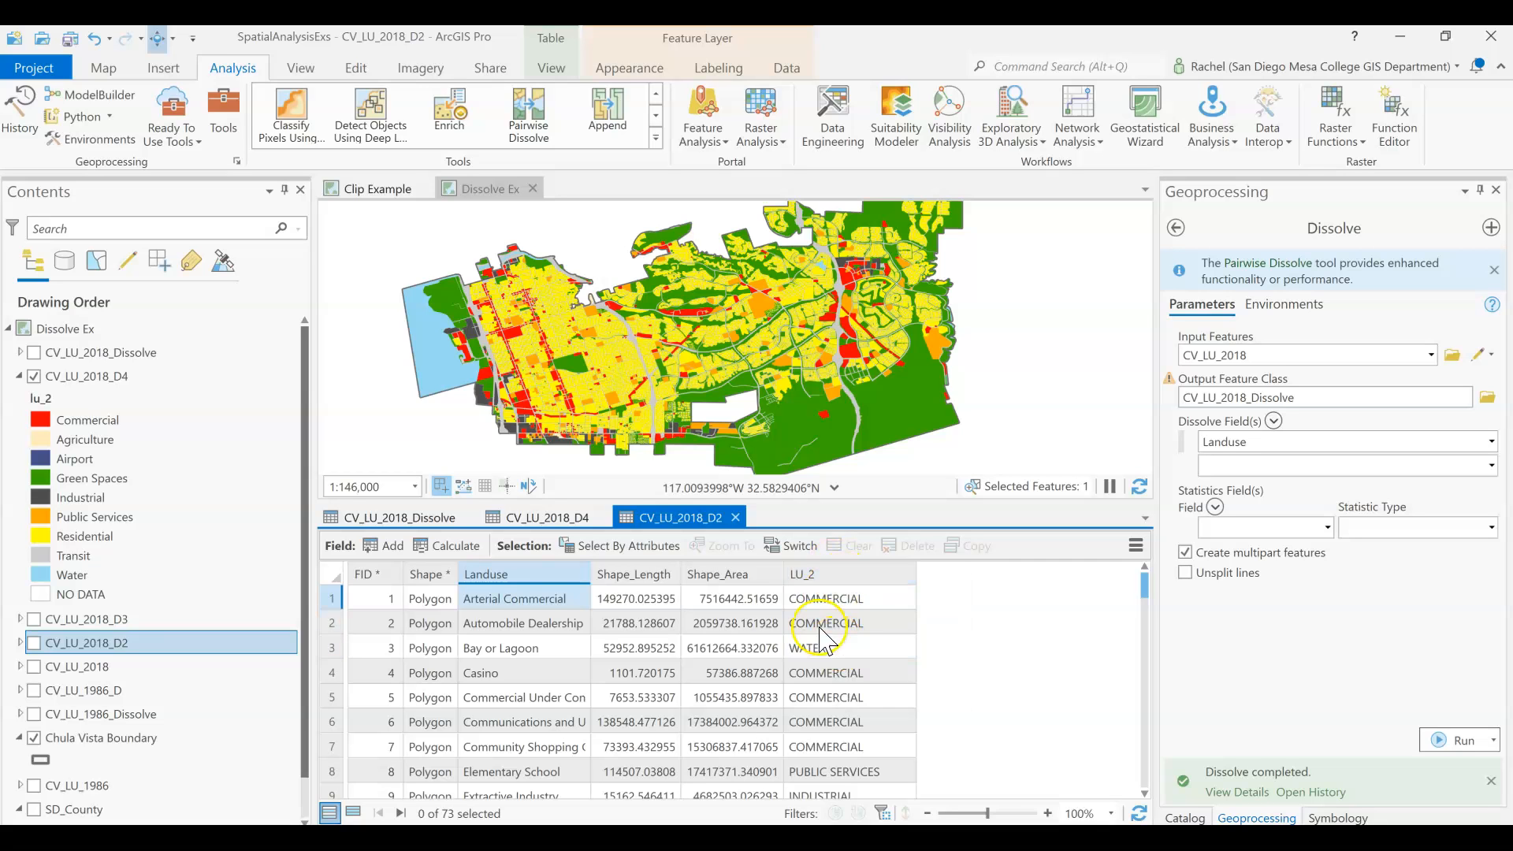
{"action": "scroll", "coordinate": [840, 772], "scroll_direction": "down", "scroll_amount": 4}
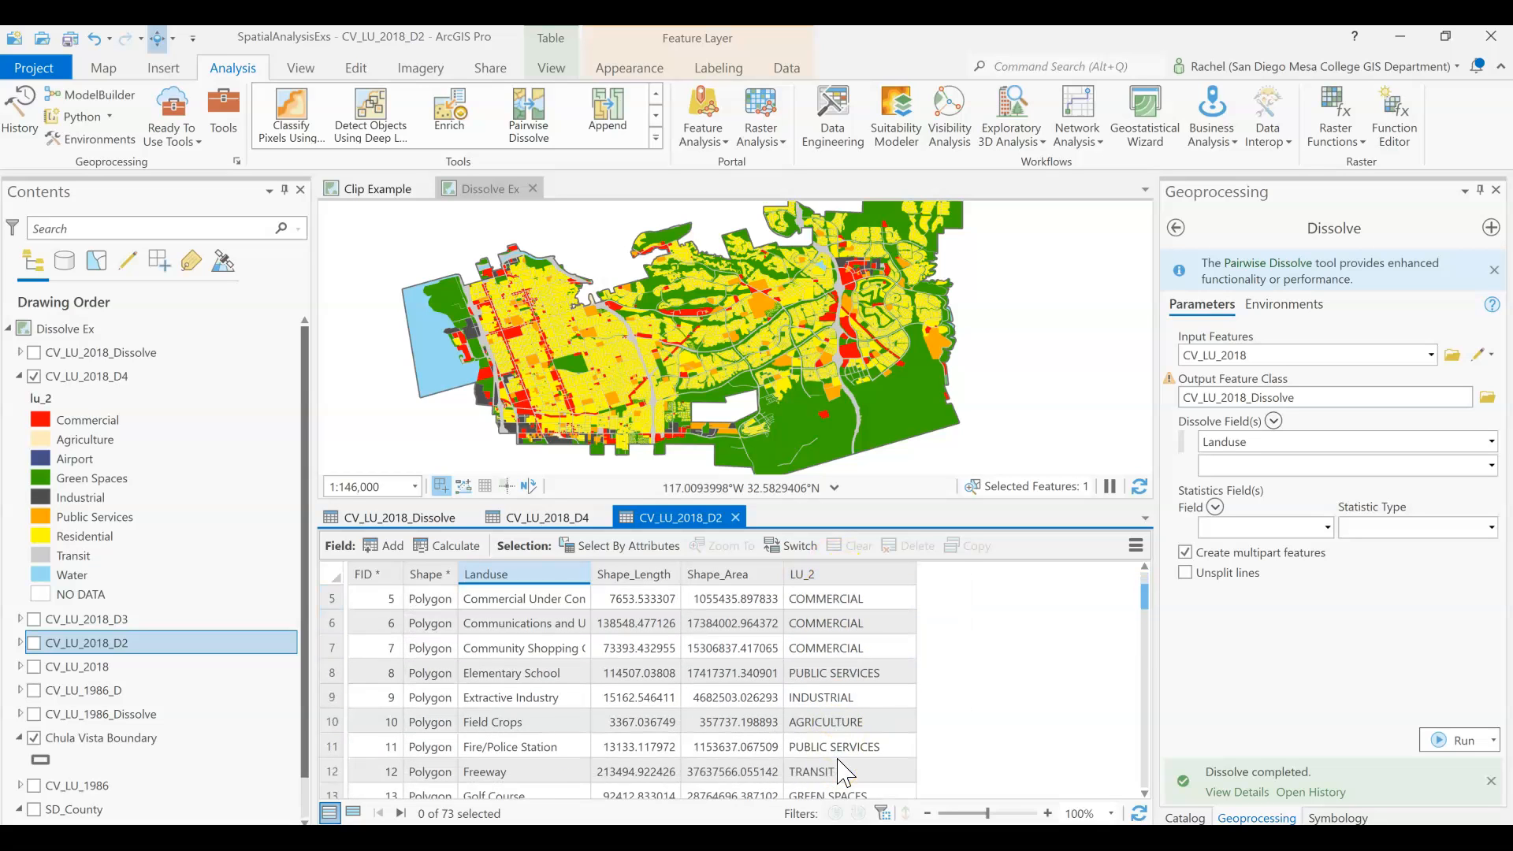
{"action": "scroll", "coordinate": [839, 773], "scroll_direction": "down", "scroll_amount": 6}
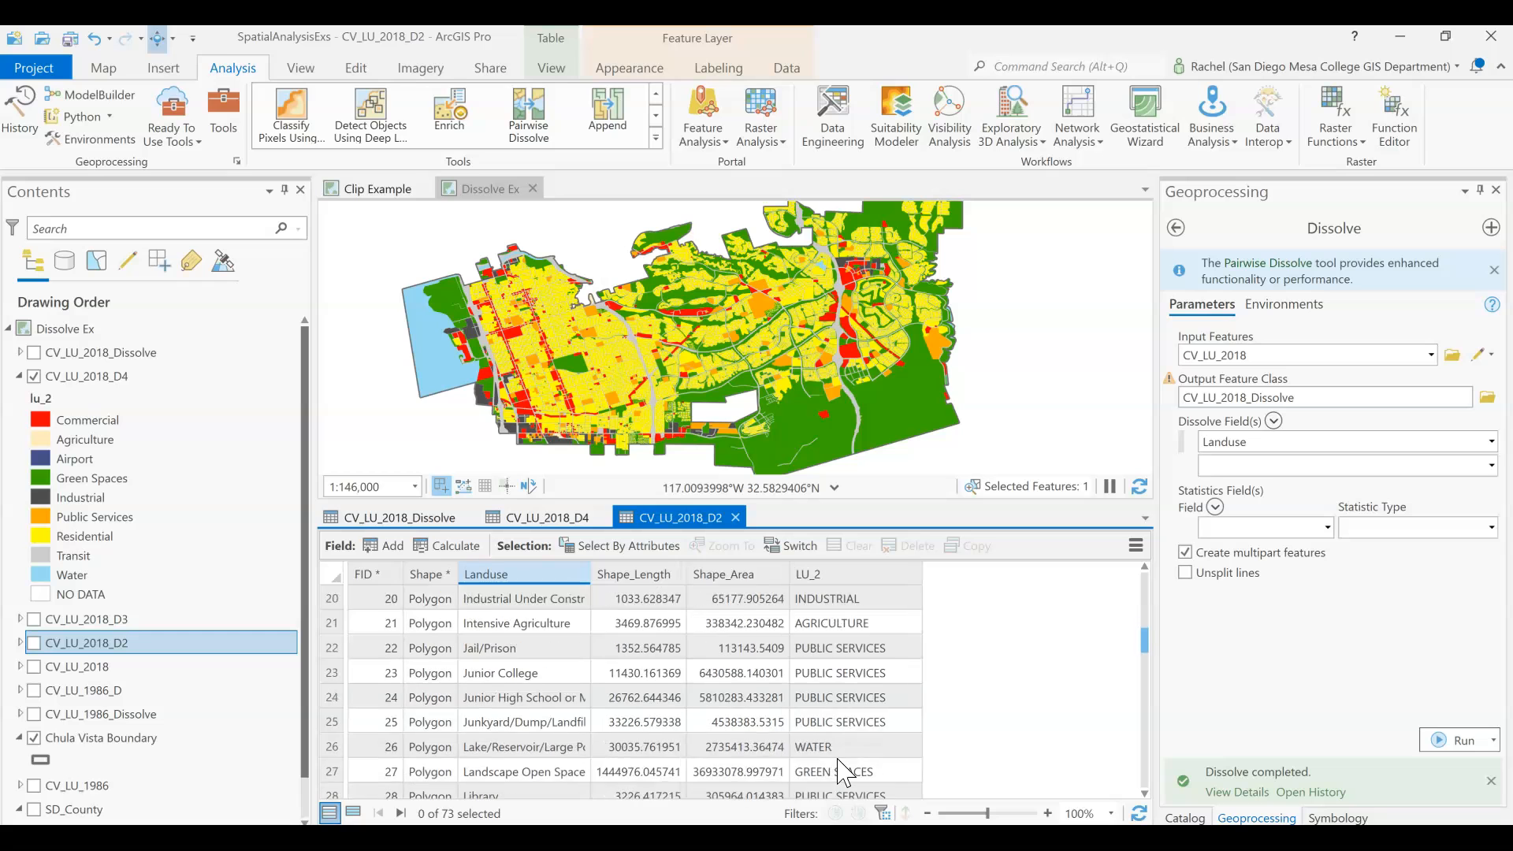
{"action": "scroll", "coordinate": [839, 773], "scroll_direction": "down", "scroll_amount": 3}
{"action": "scroll", "coordinate": [834, 777], "scroll_direction": "up", "scroll_amount": 13}
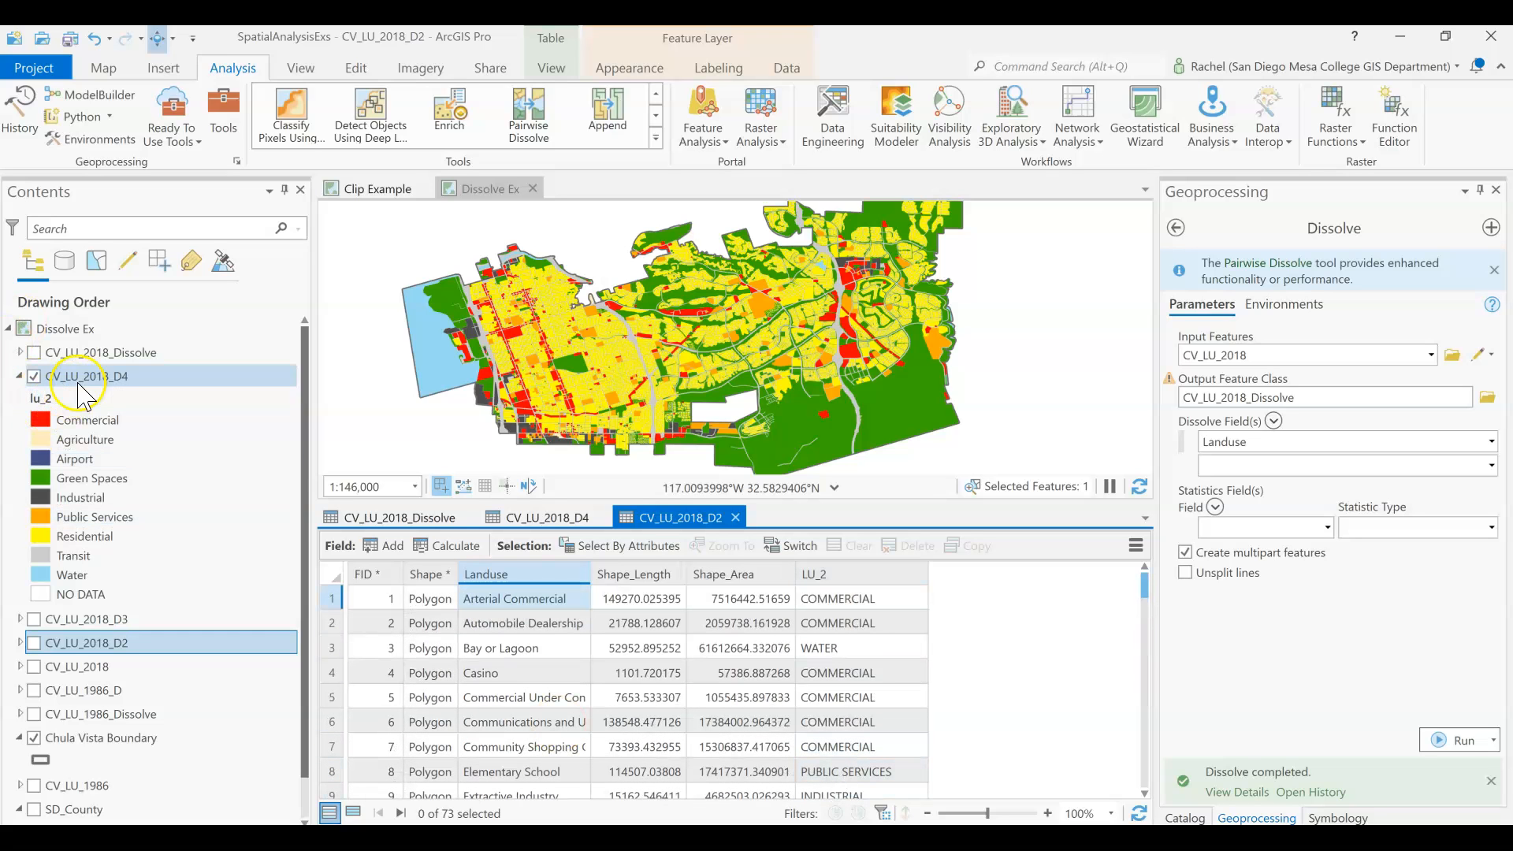
Examine the CV_LU_2018_D3 legend and collapse it, check the first LU_2 value in the CV_LU_2018_D2 table, and close that table.
{"action": "left_click", "coordinate": [21, 620]}
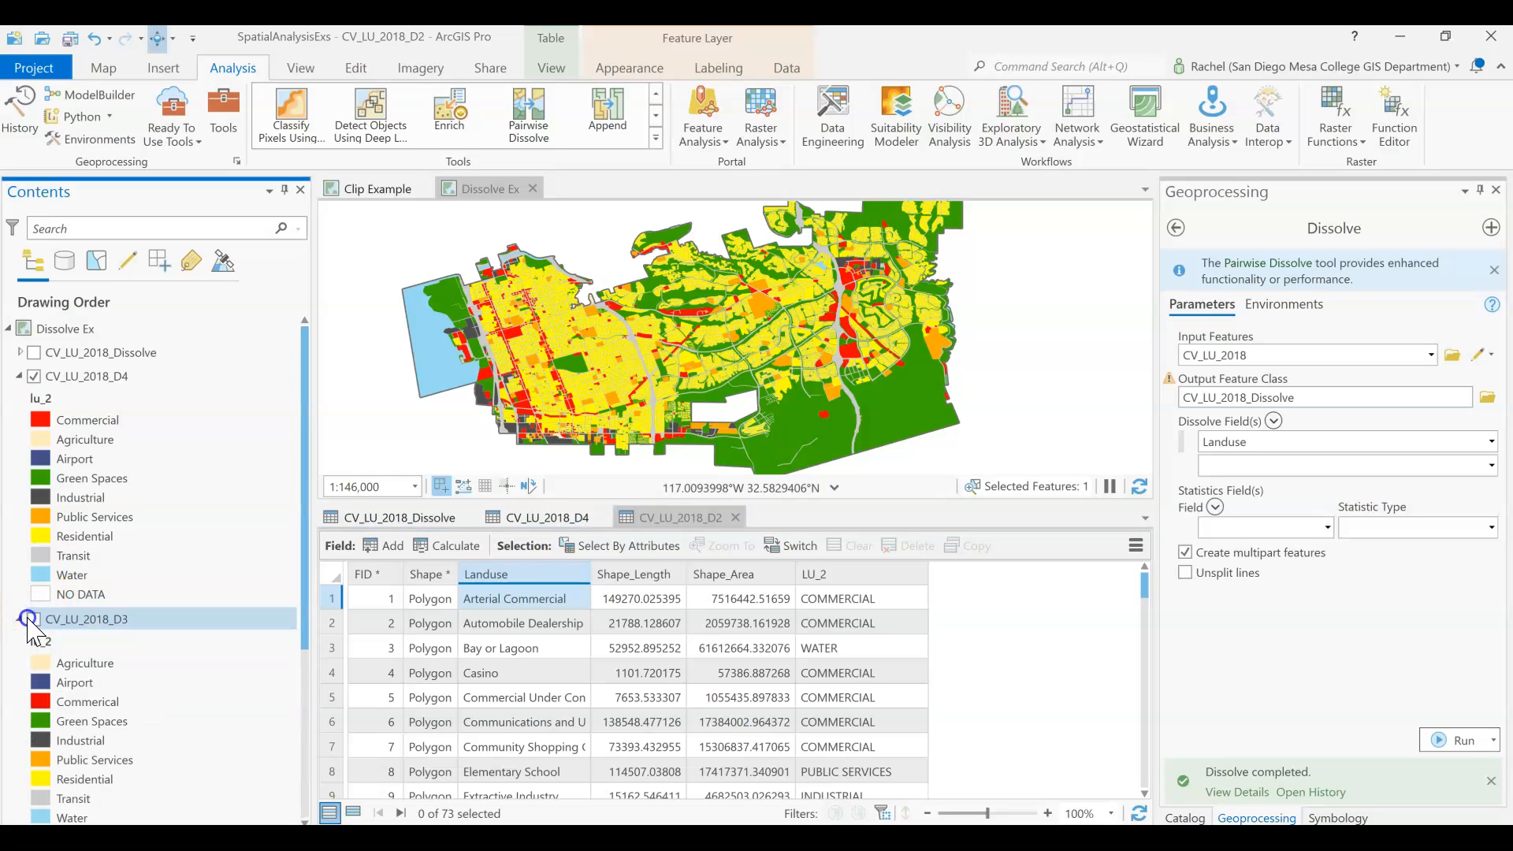
{"action": "scroll", "coordinate": [155, 788], "scroll_direction": "down", "scroll_amount": 2}
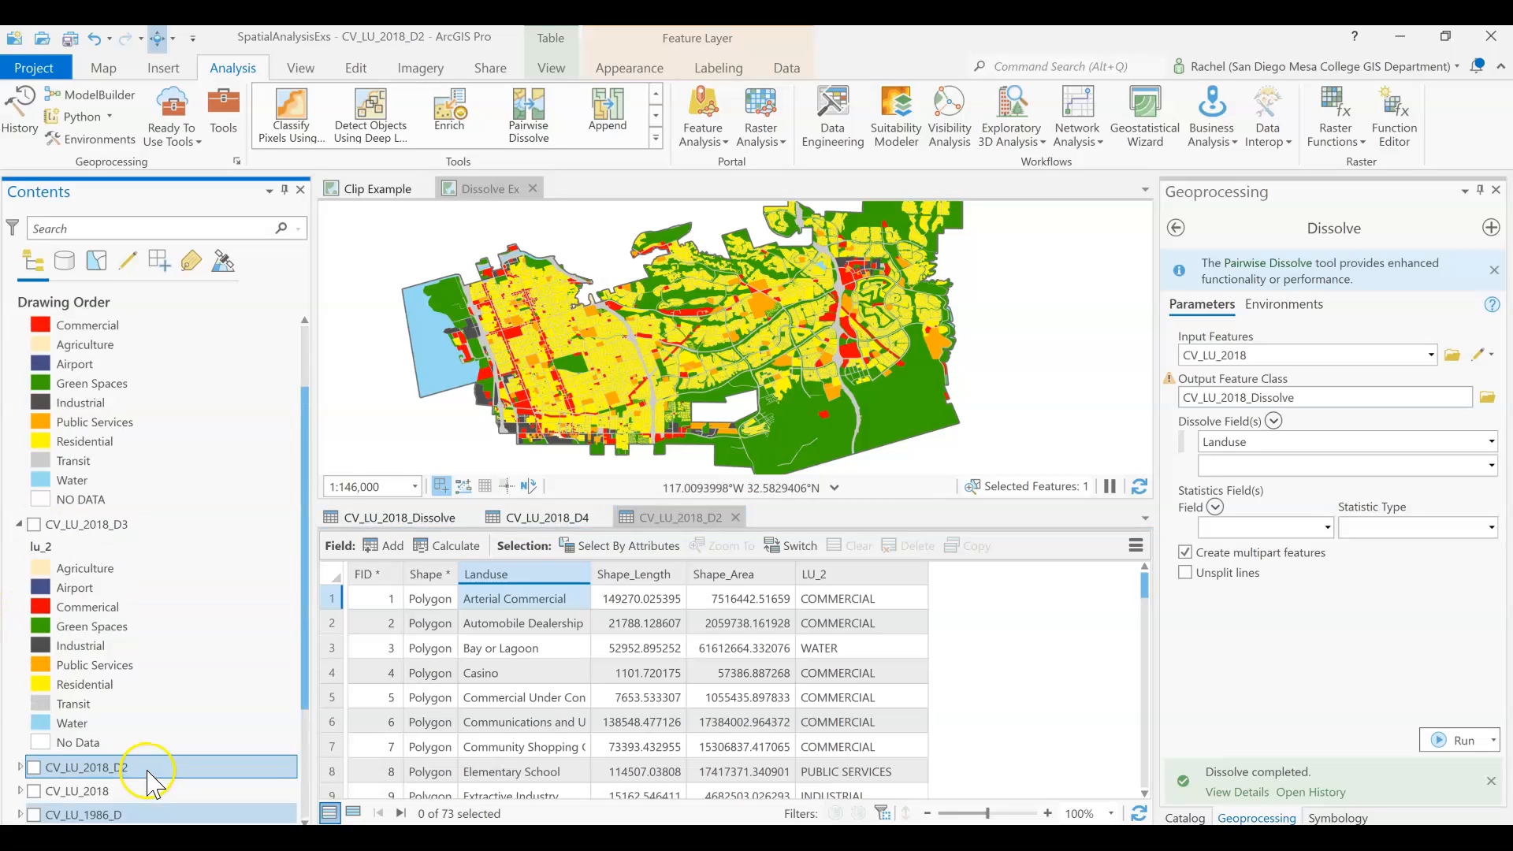
{"action": "left_click", "coordinate": [18, 573]}
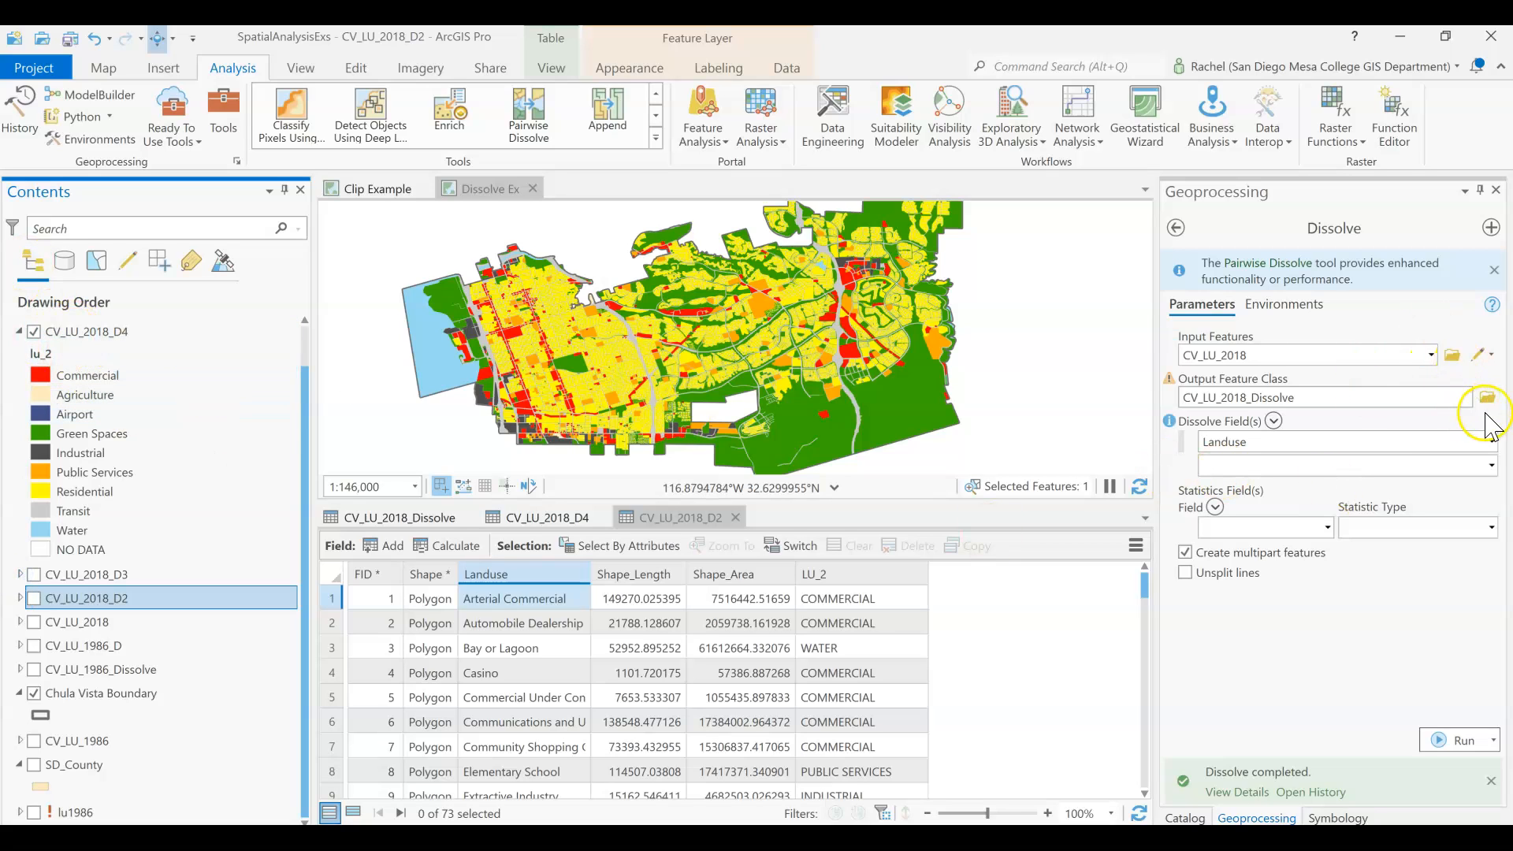
{"action": "left_click", "coordinate": [837, 599]}
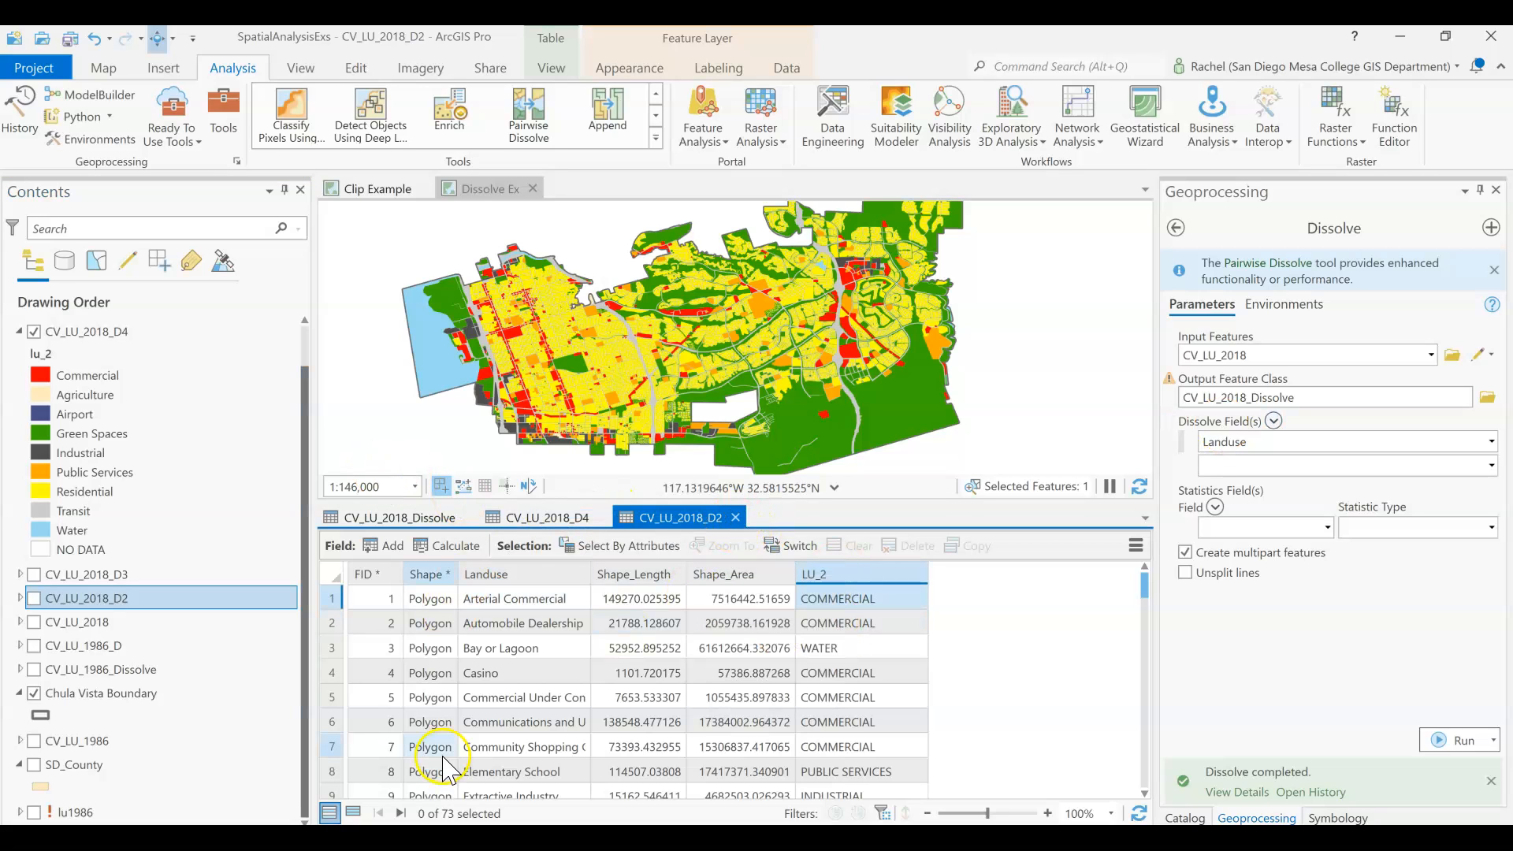
{"action": "left_click", "coordinate": [735, 517]}
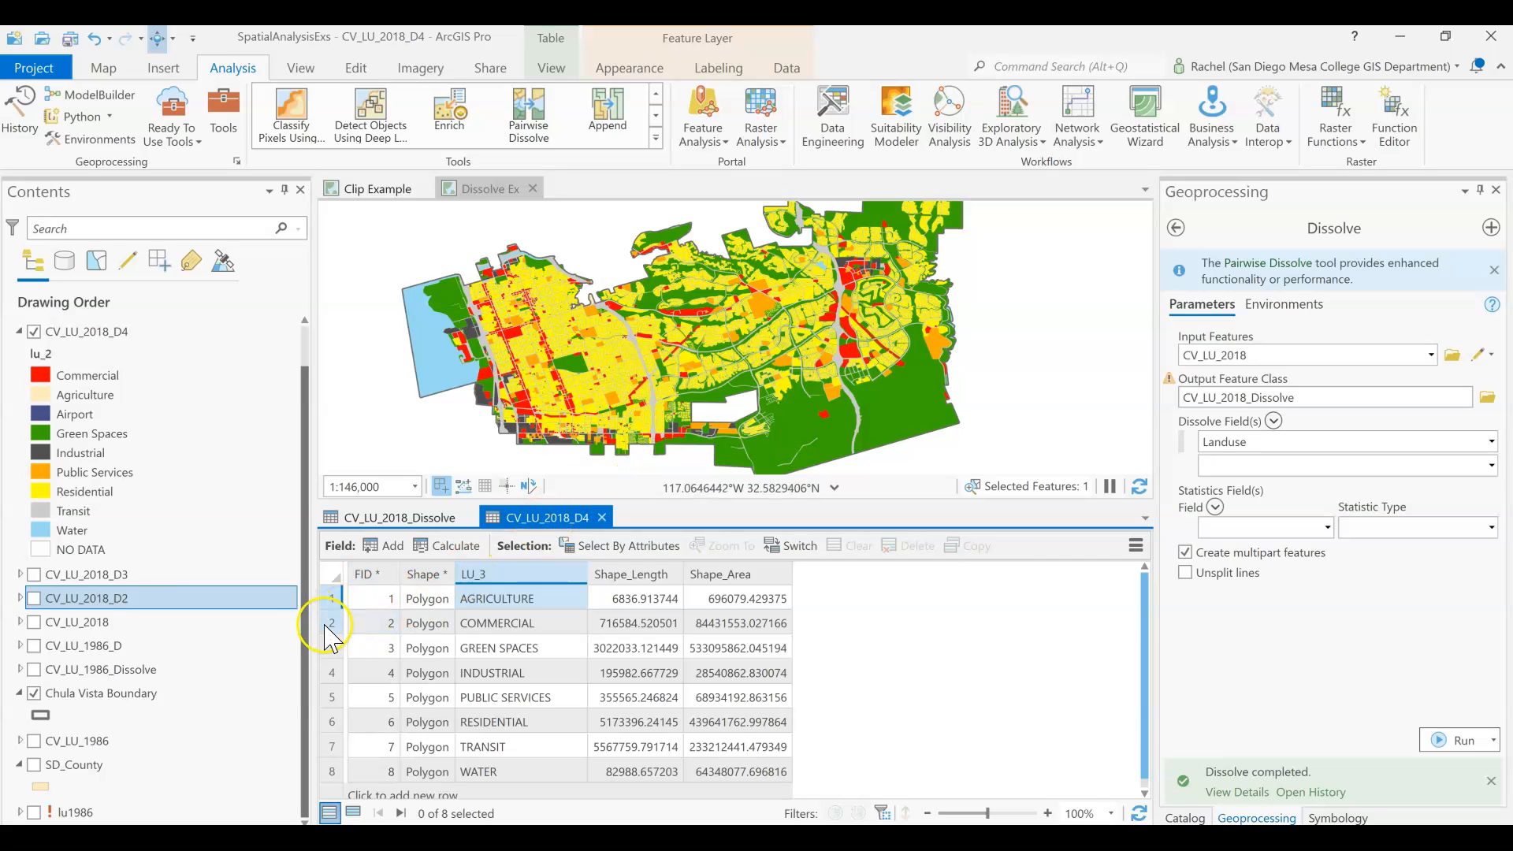
Select the Commercial record and then Green Spaces in the CV_LU_2018_D4 table to locate their polygons, and expand the CV_LU_2018_D3 legend.
{"action": "left_click", "coordinate": [328, 627]}
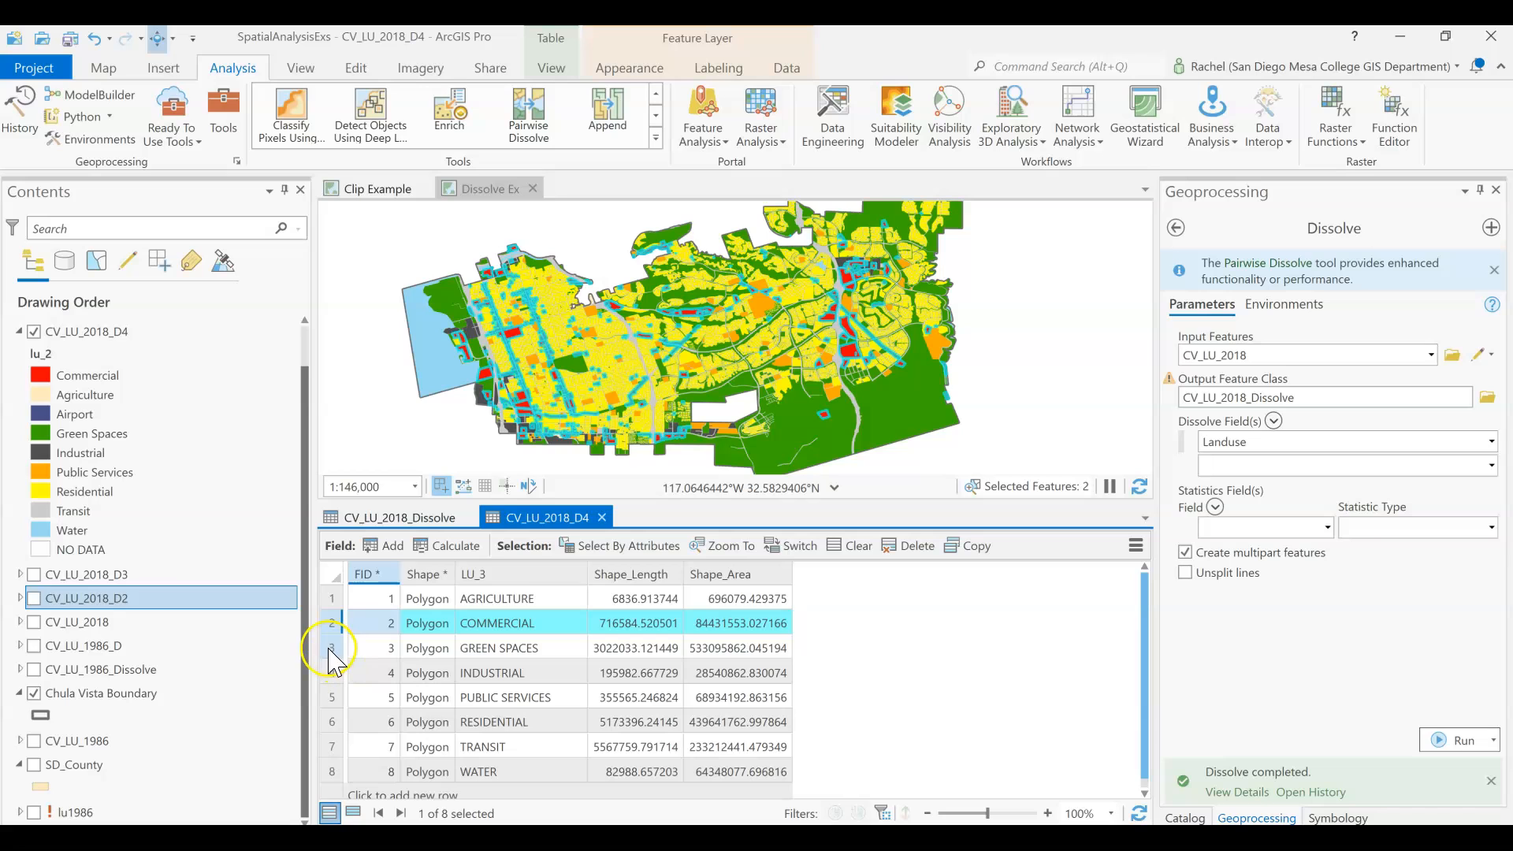
{"action": "left_click", "coordinate": [331, 649]}
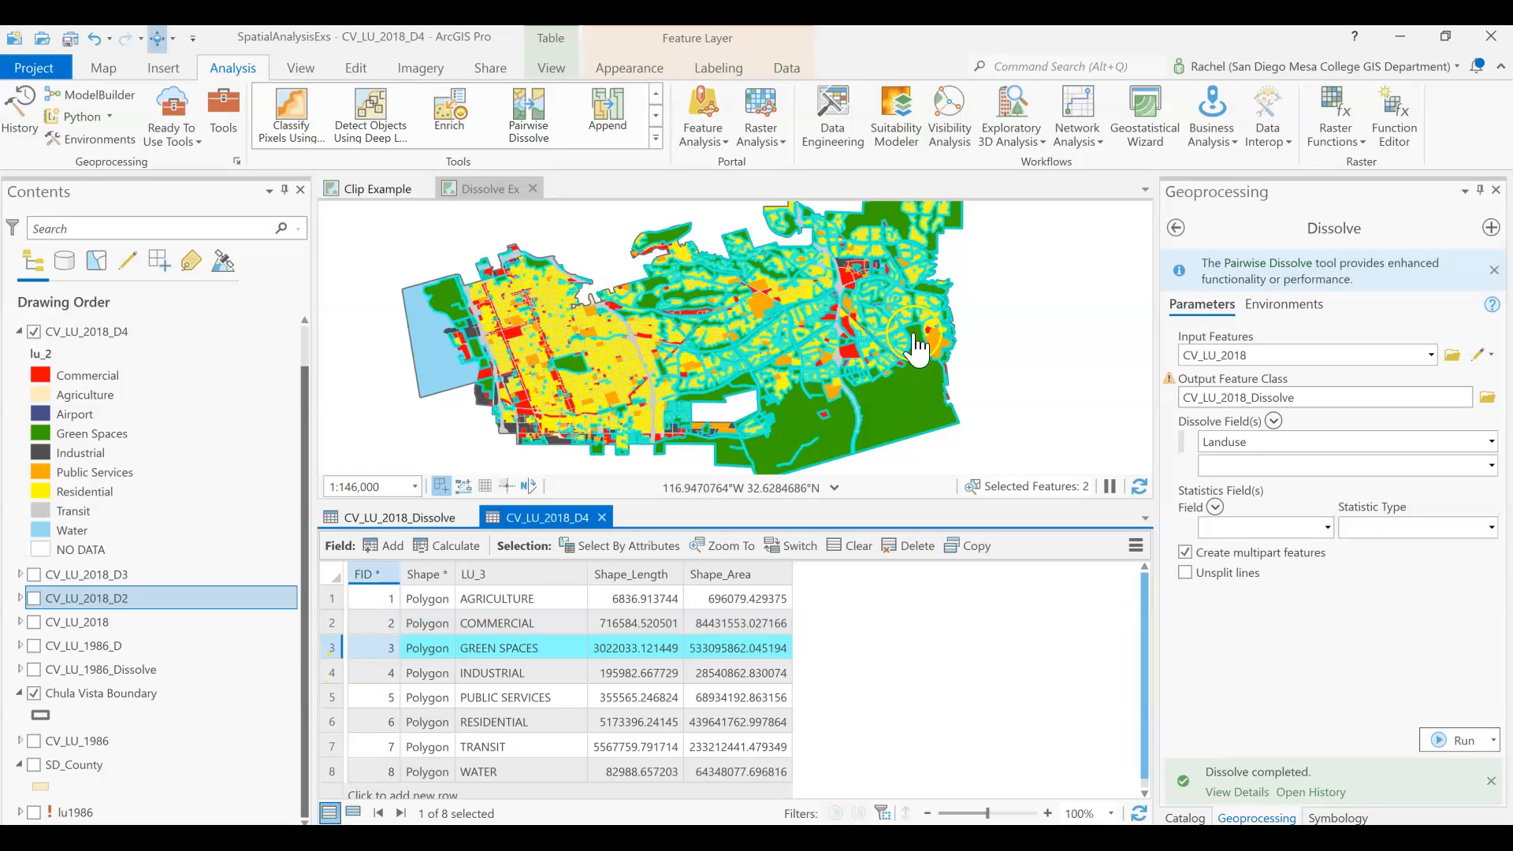
{"action": "left_click", "coordinate": [20, 573]}
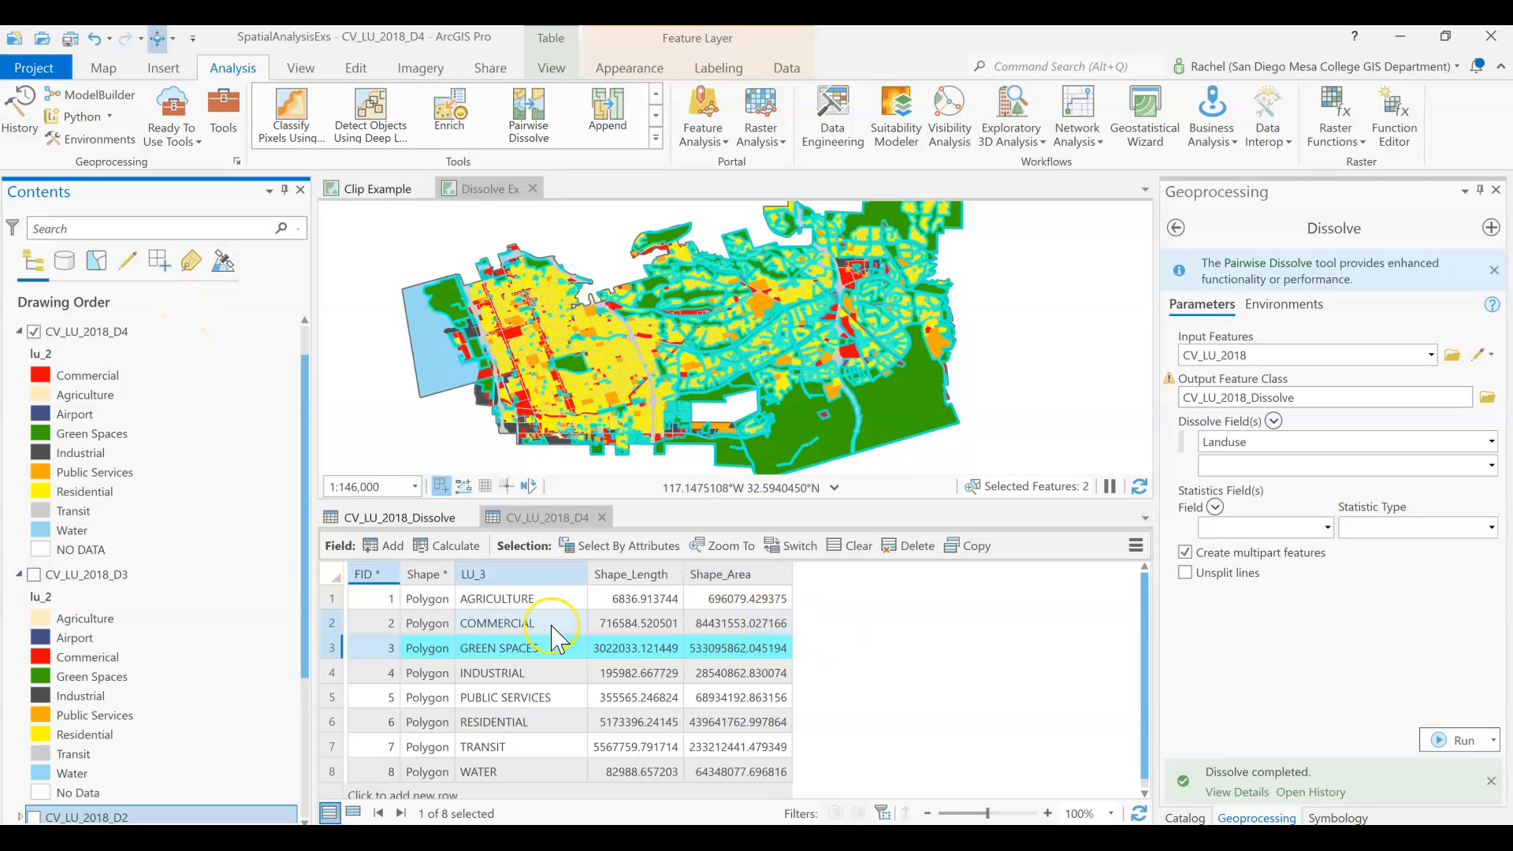